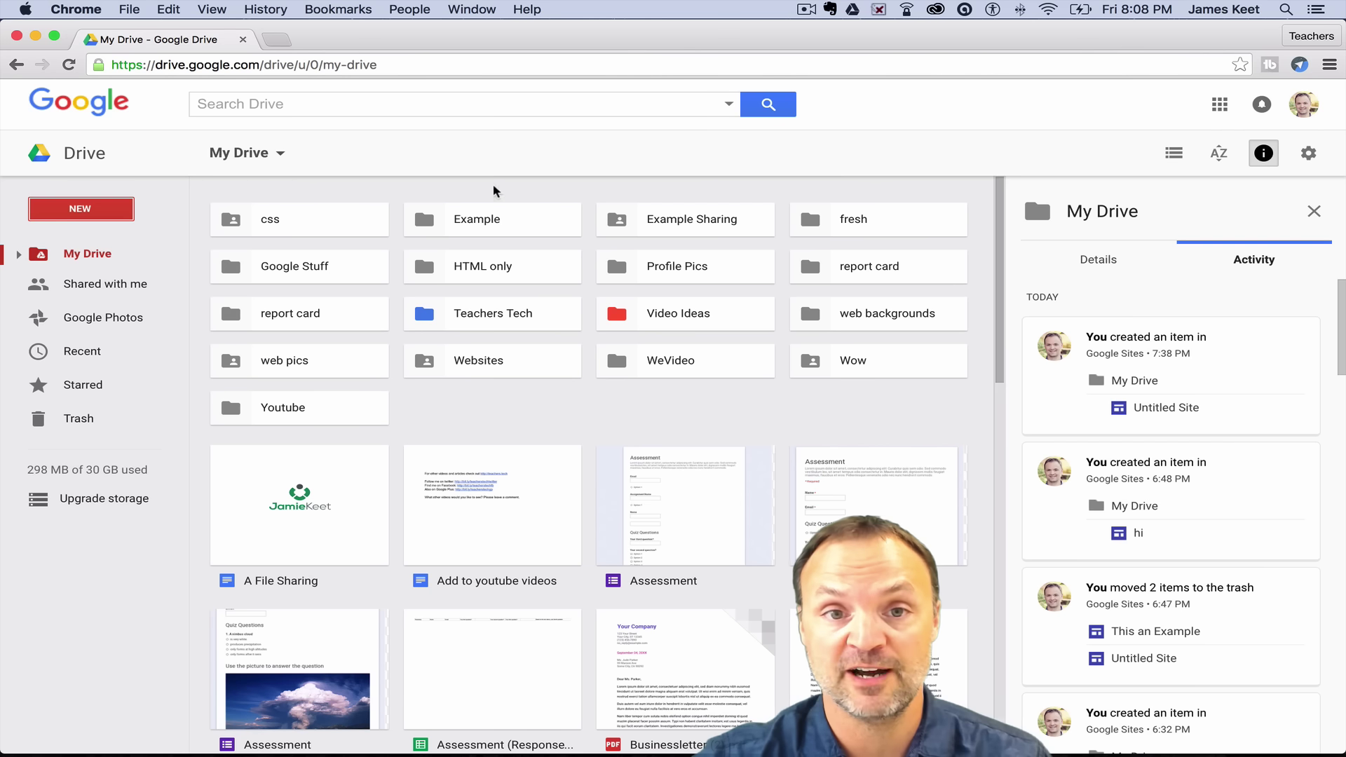
- Create a new Google Sites website from Google Drive
left_click(99, 211)
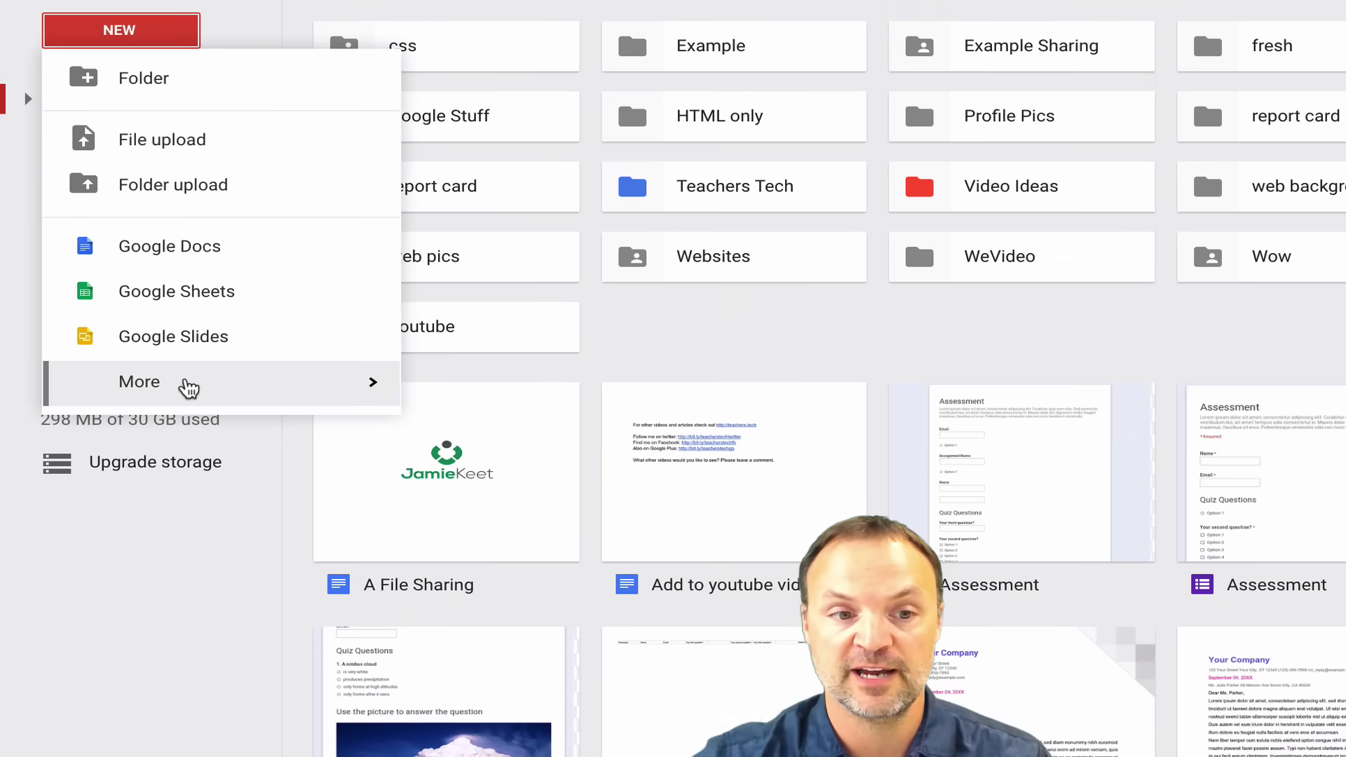
mouse_move(264, 444)
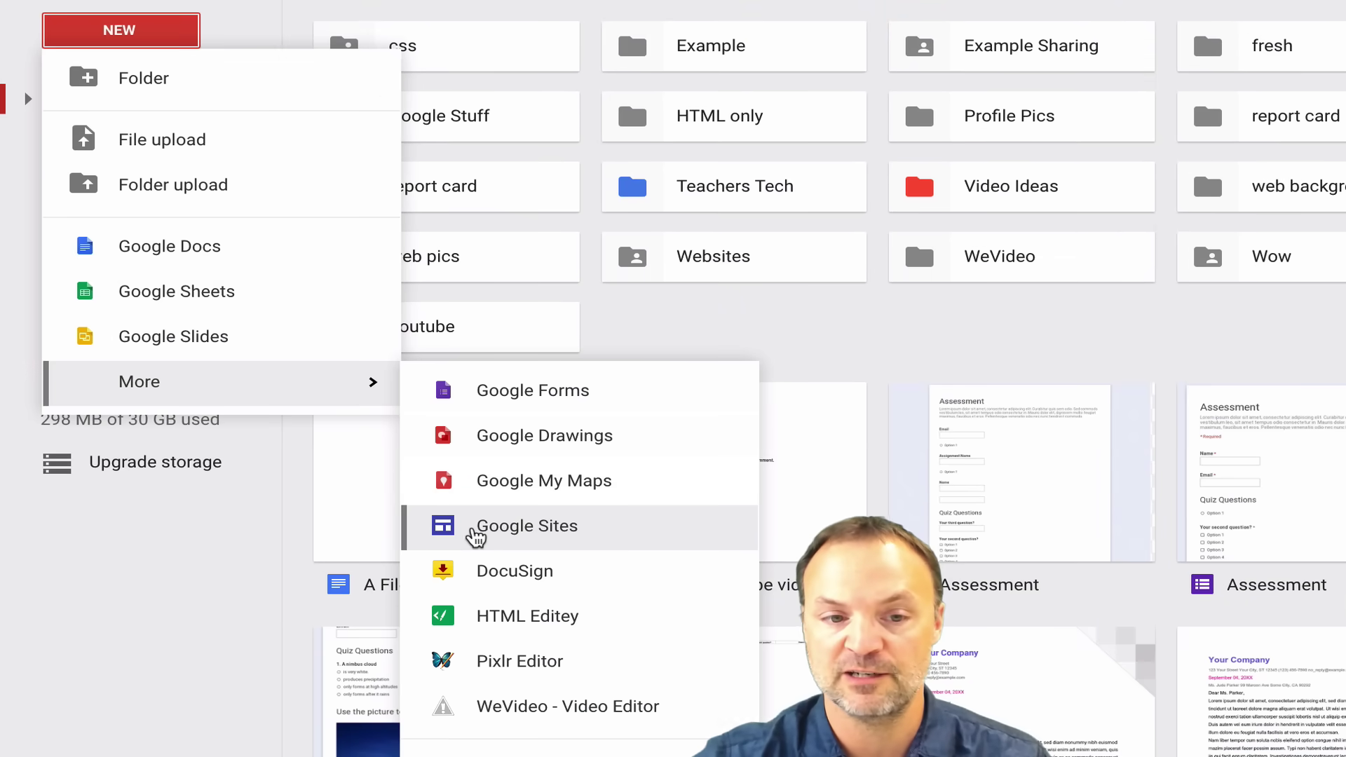
left_click(469, 537)
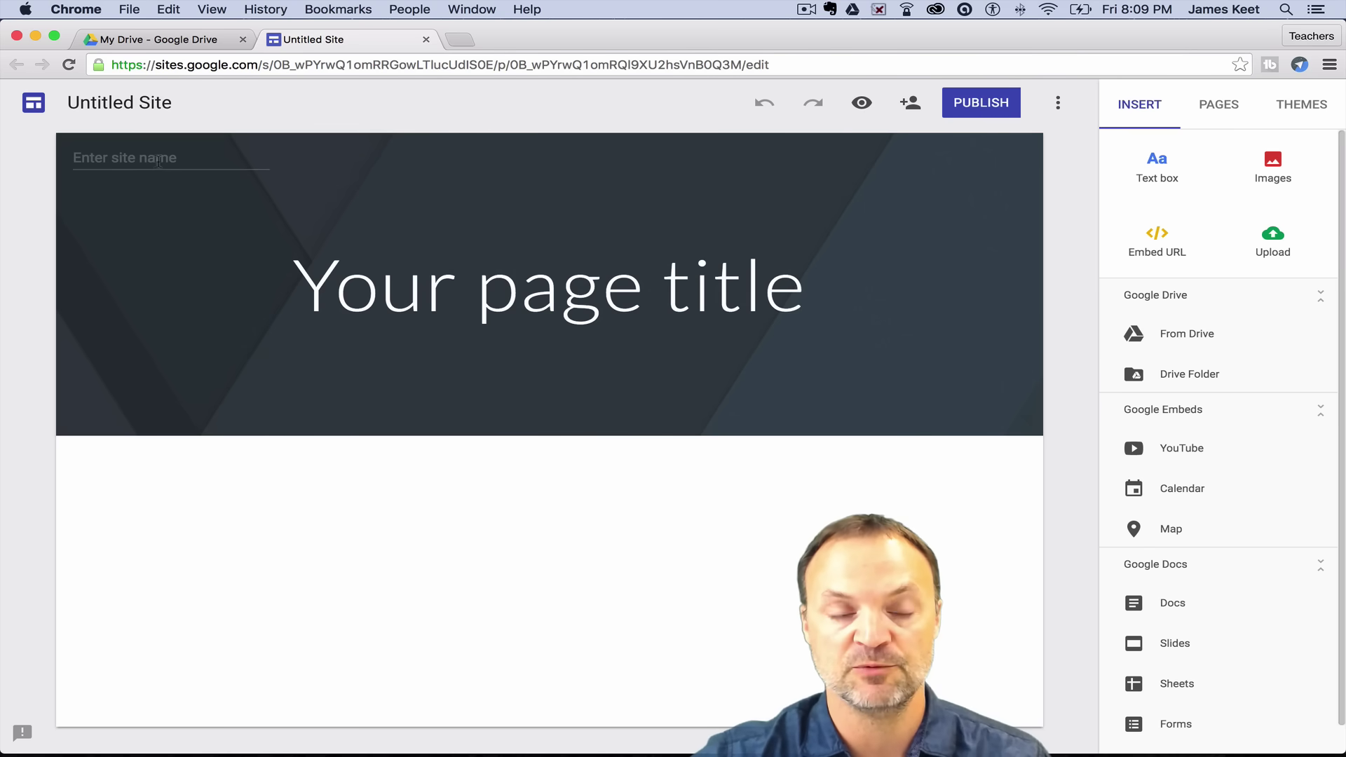
- Rename the untitled site document as "Test Site"
left_click(123, 104)
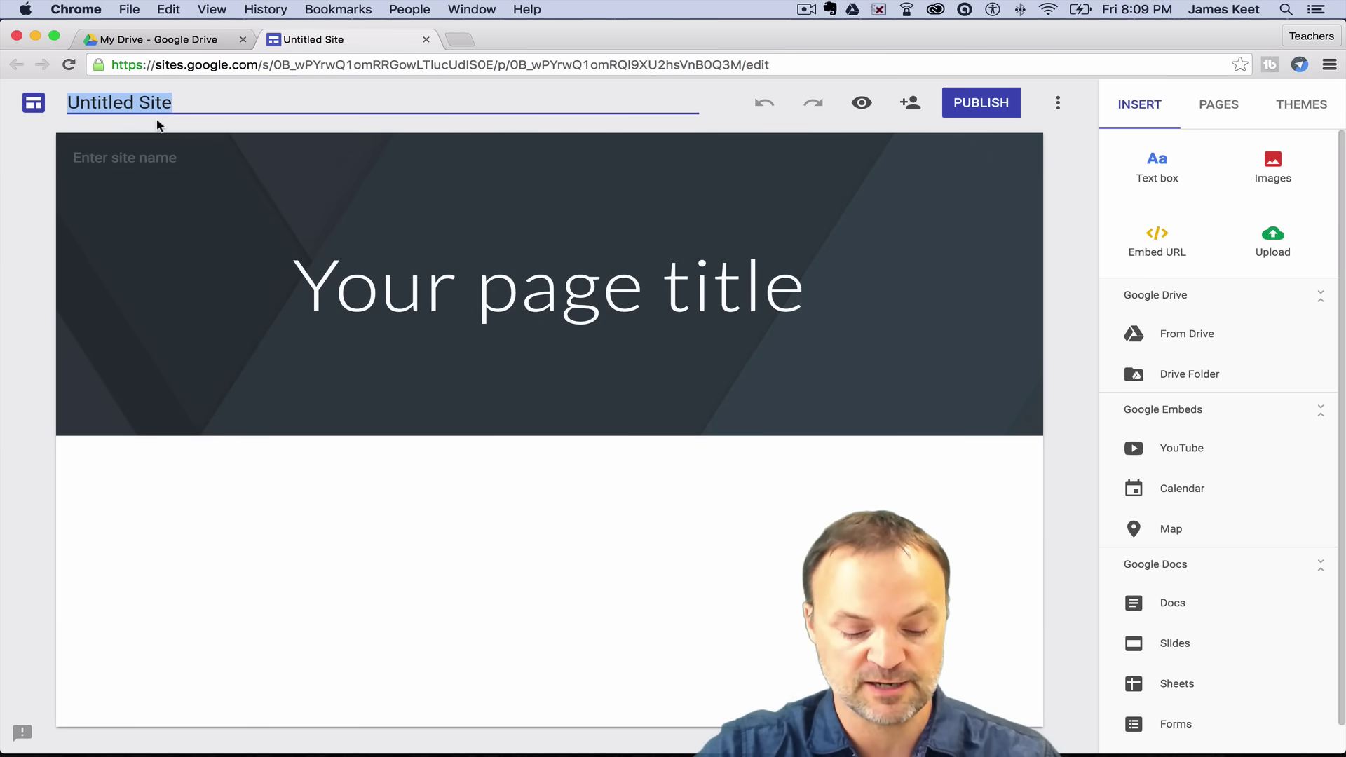
type("Test")
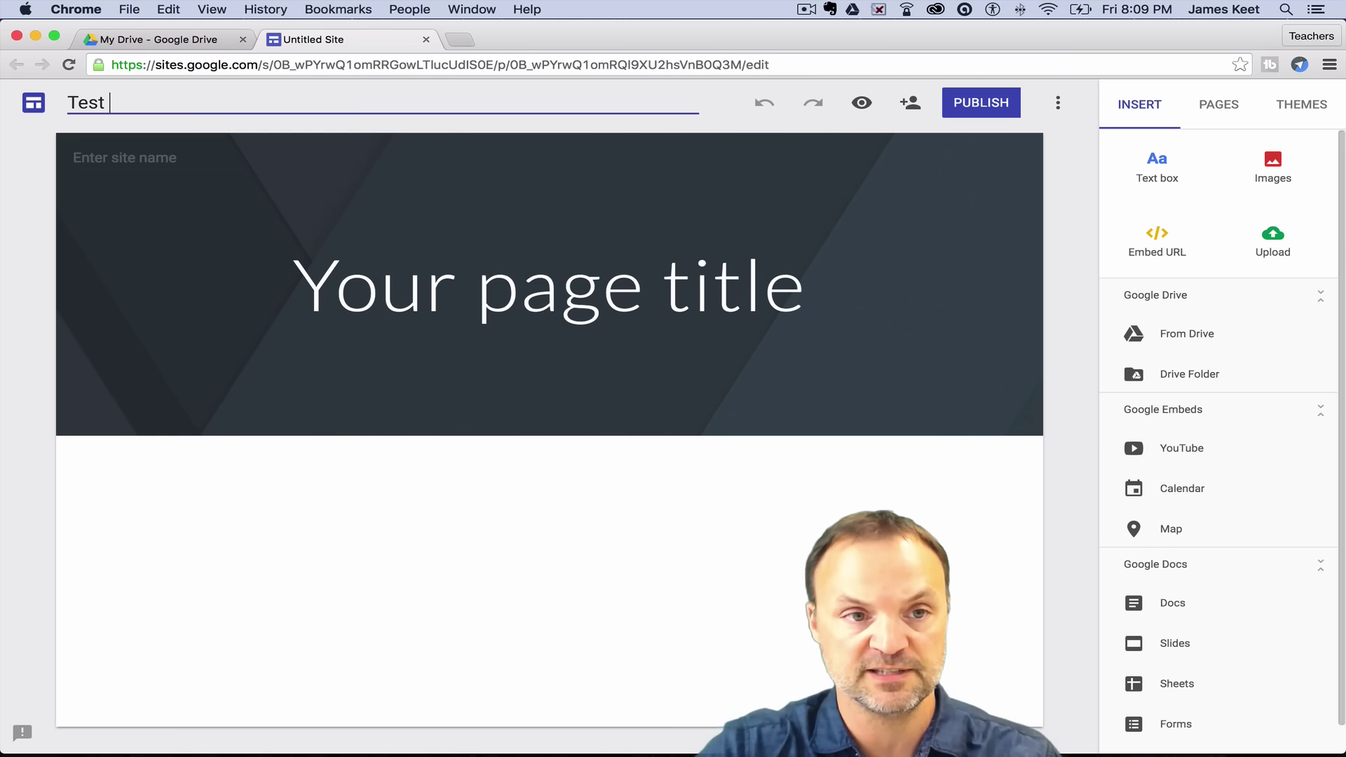
left_click(307, 512)
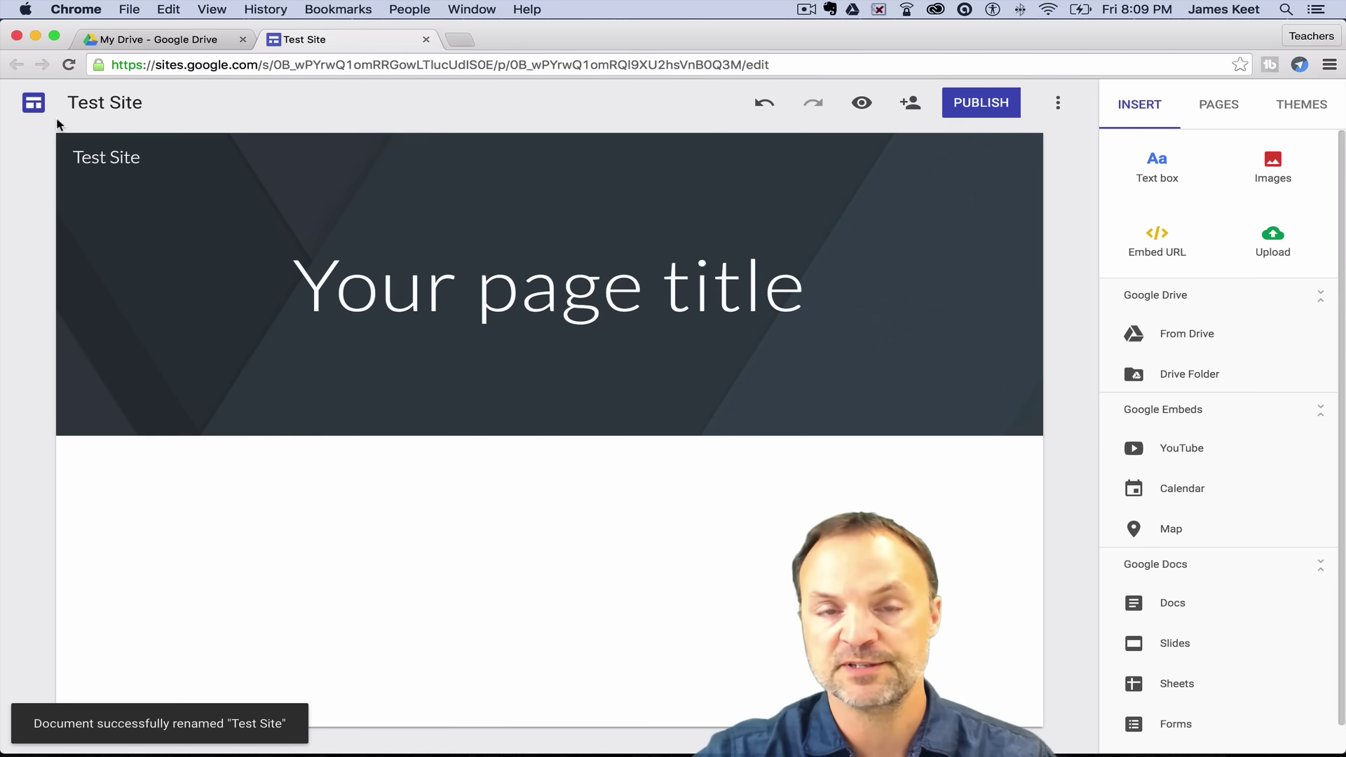
- Go to the Sites home page, view the options available for Test Site, and reopen the site for editing
left_click(34, 103)
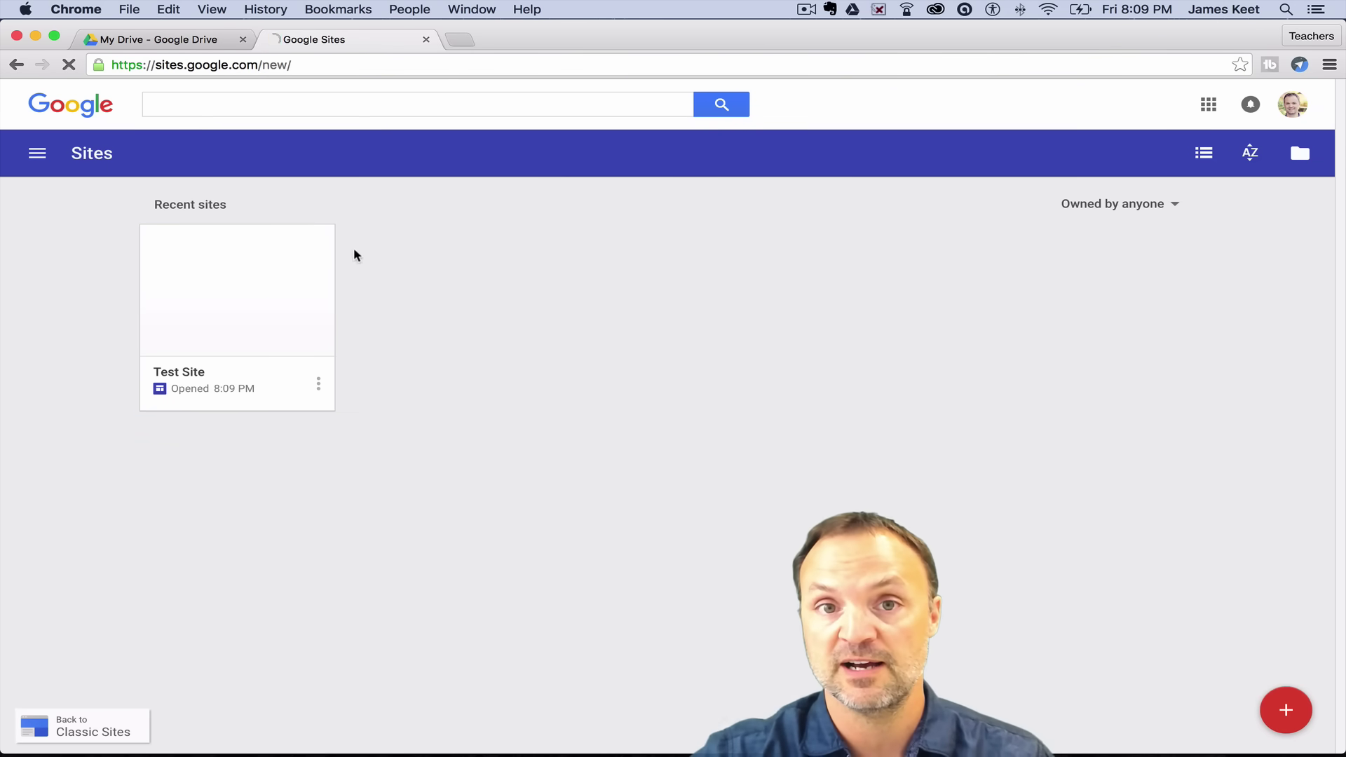
left_click(319, 386)
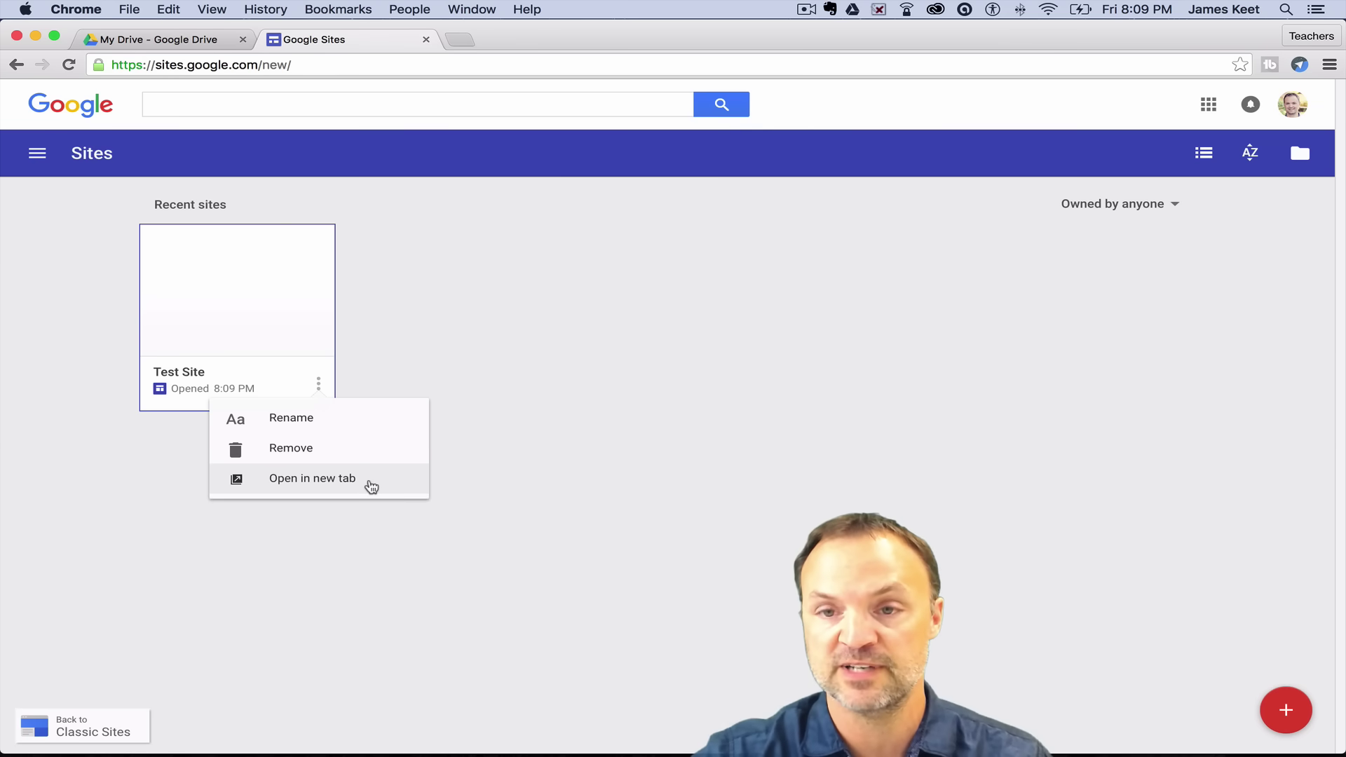
left_click(921, 475)
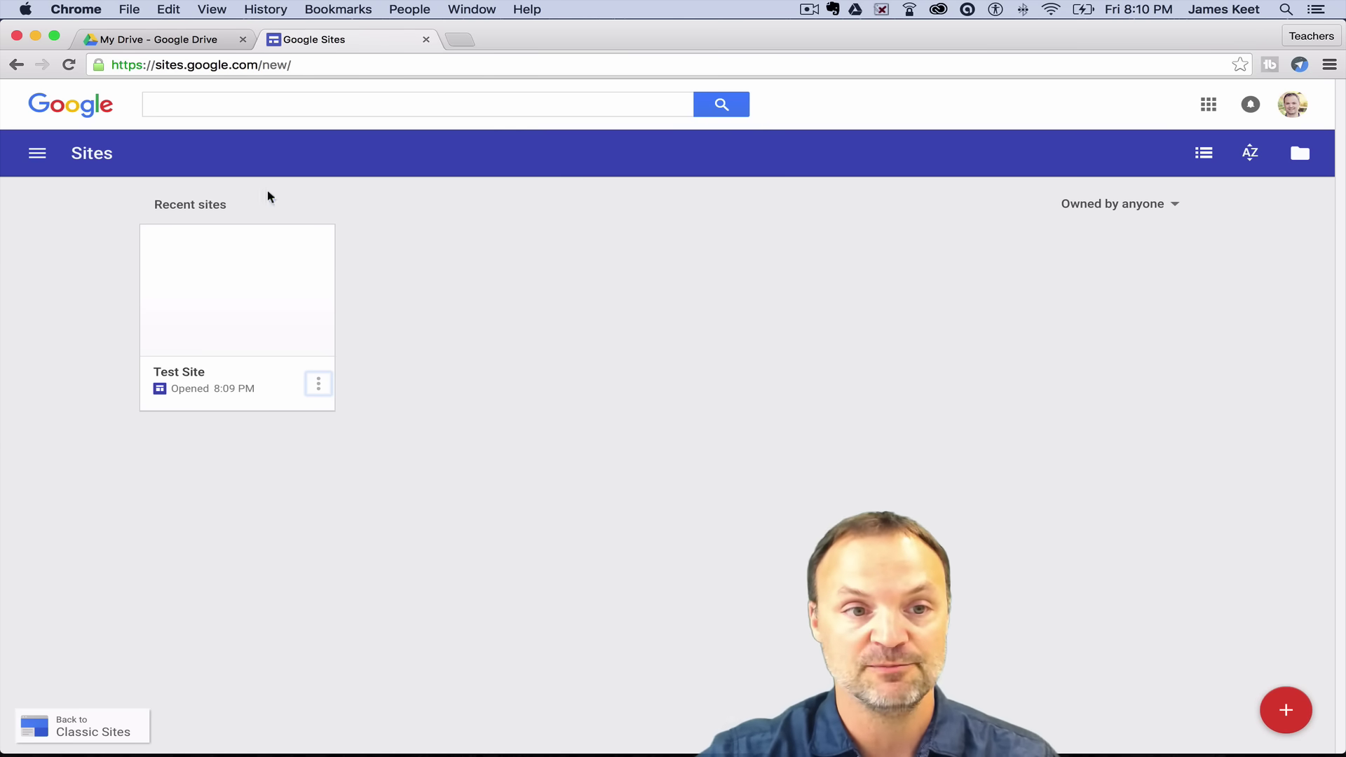
left_click(216, 290)
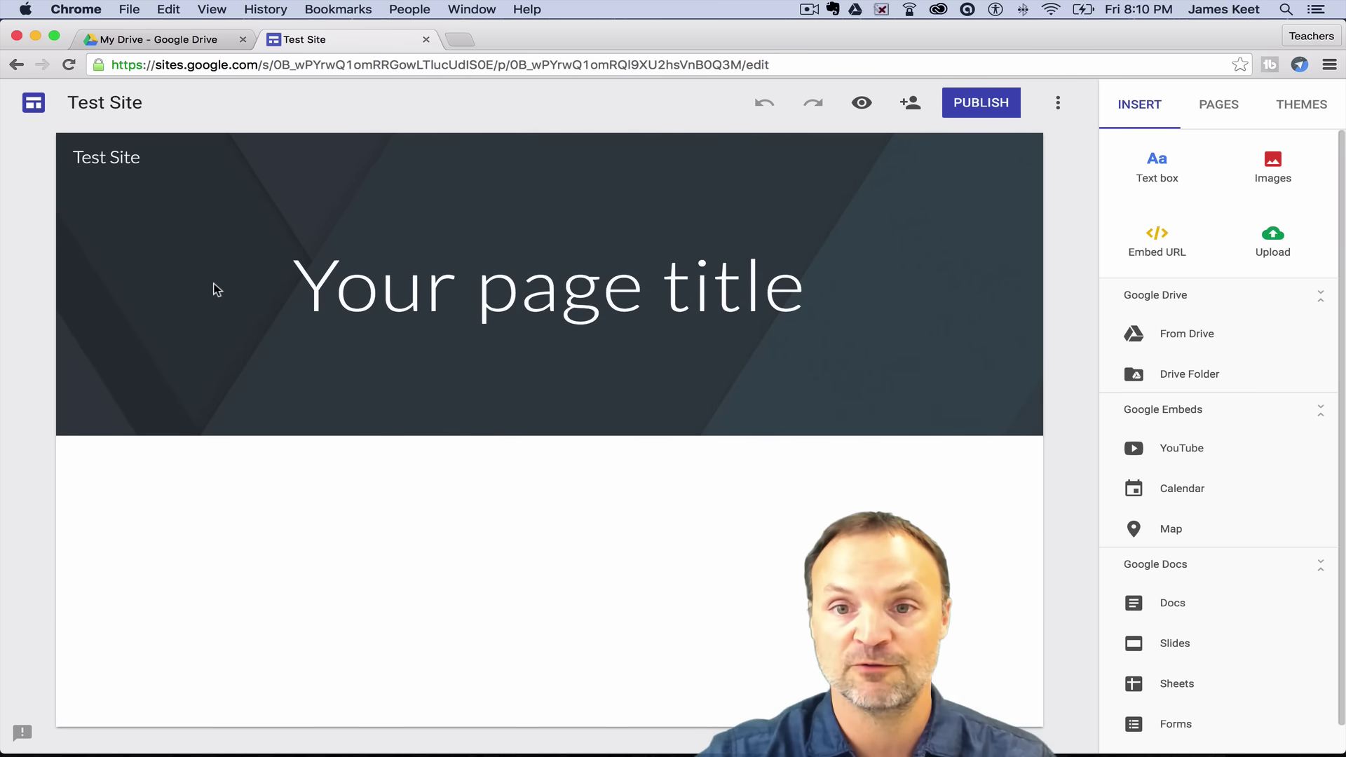
- Replace the placeholder page title in the header with "The New Google Sites"
mouse_move(227, 271)
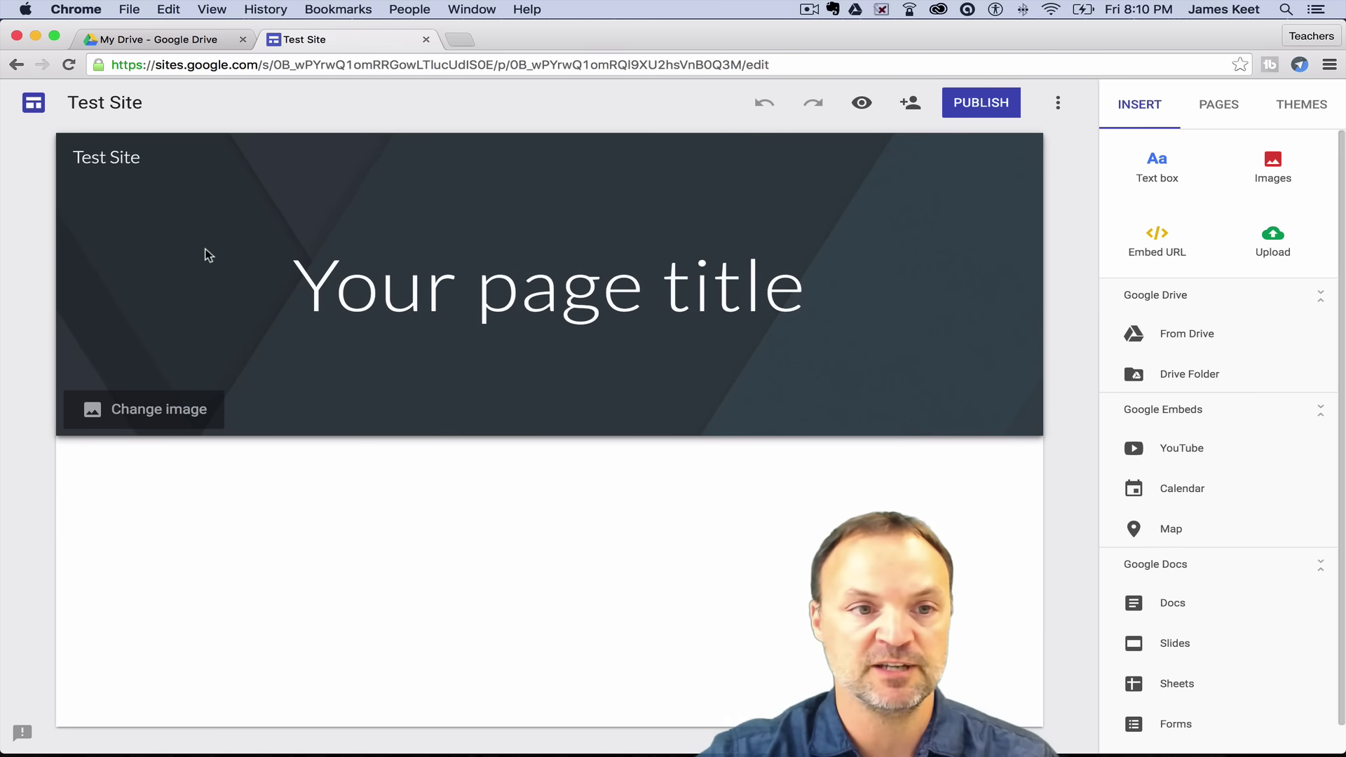
left_click(537, 294)
type("The")
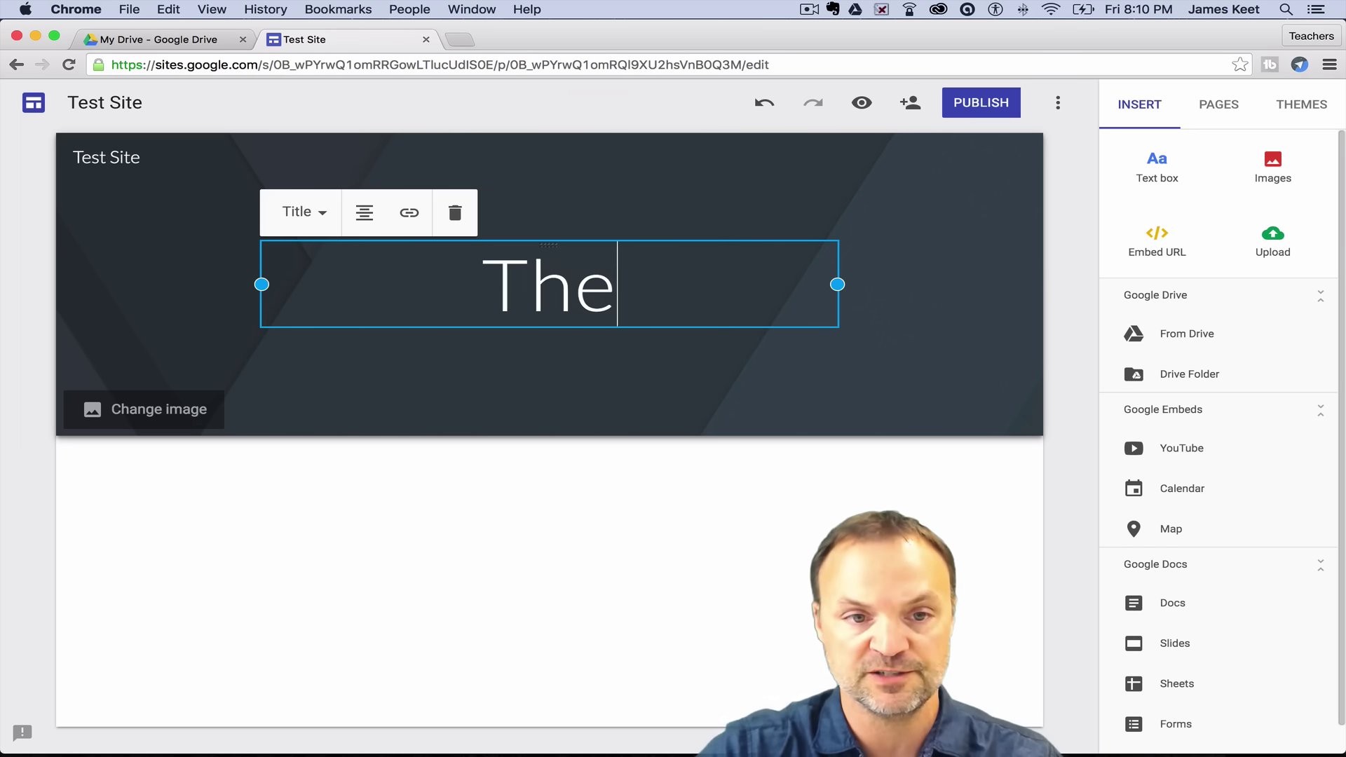
type(" New Google Sites")
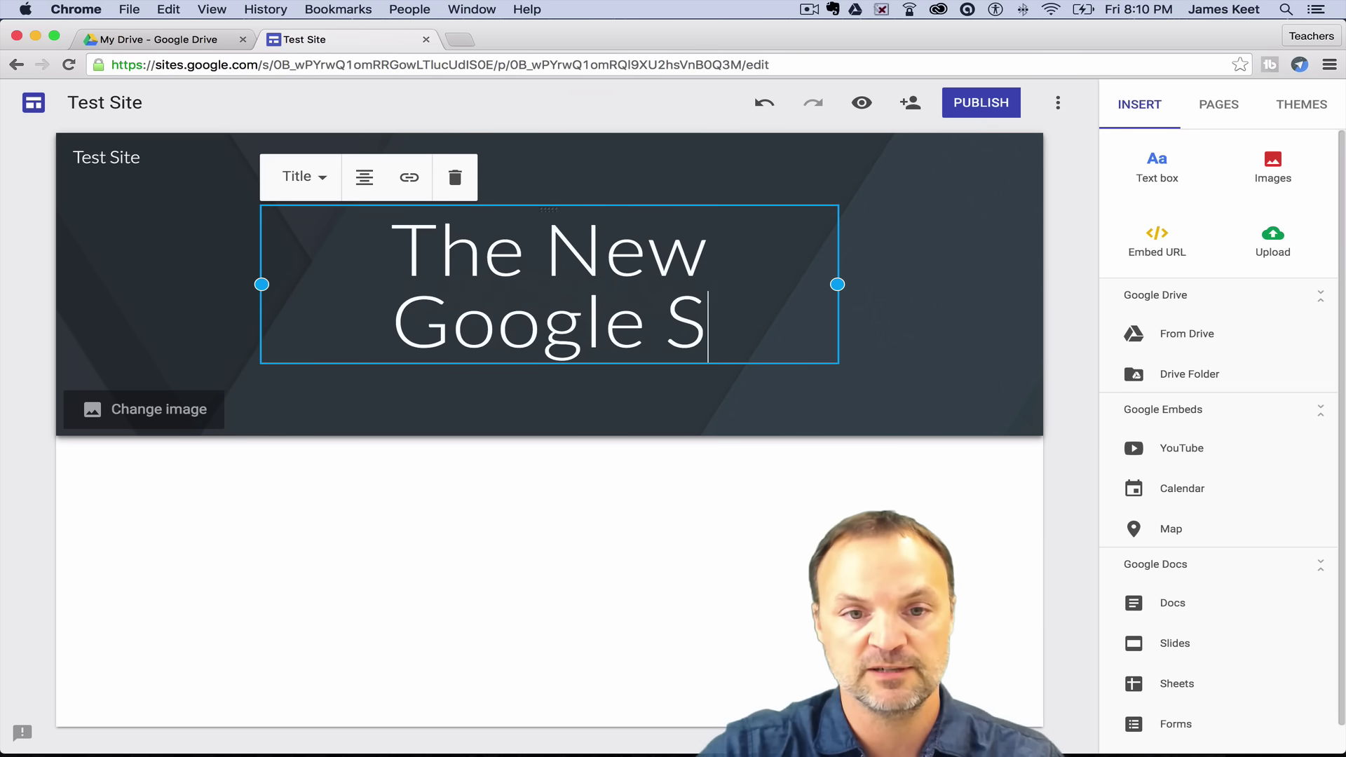
left_click(966, 347)
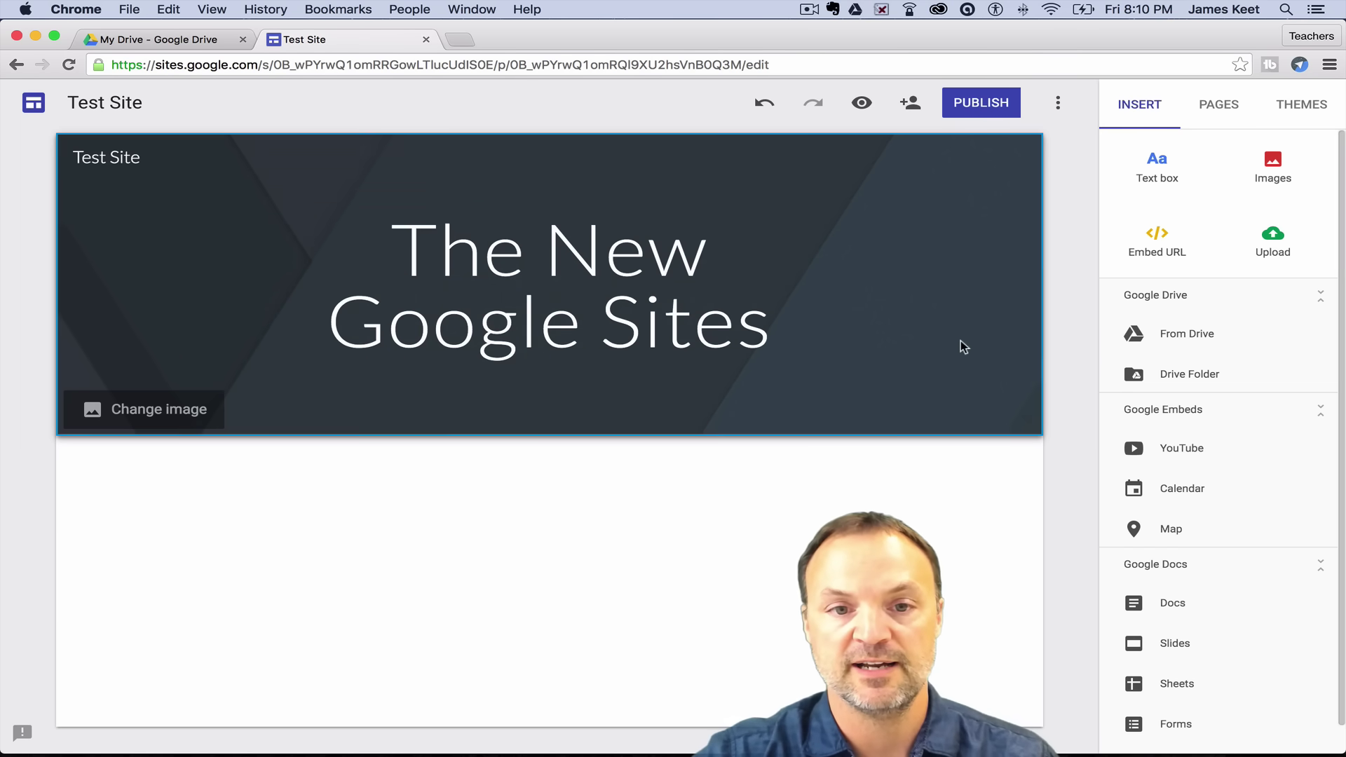
- Try the Normal text and Subheading styles on the page title and return it to the Title style
left_click(654, 337)
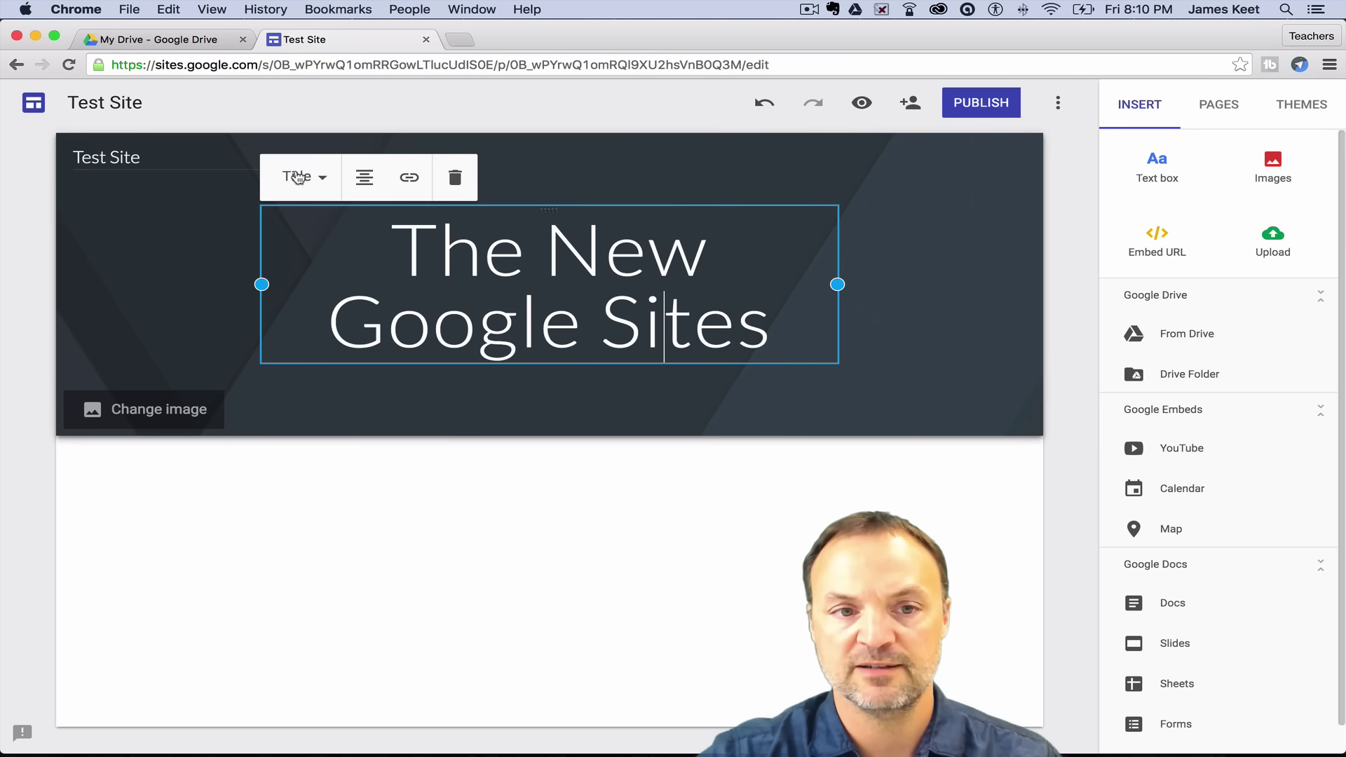
left_click(312, 178)
left_click(304, 240)
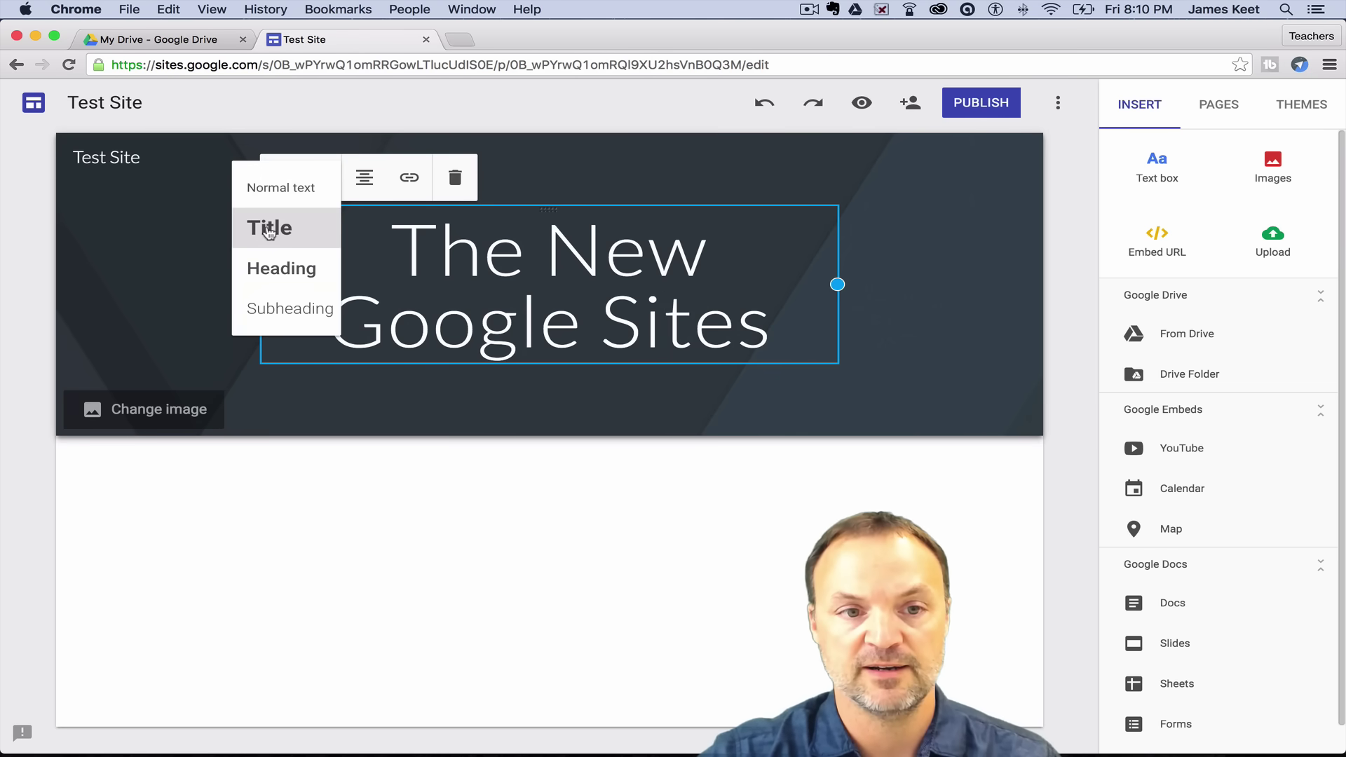
left_click(277, 265)
left_click(310, 234)
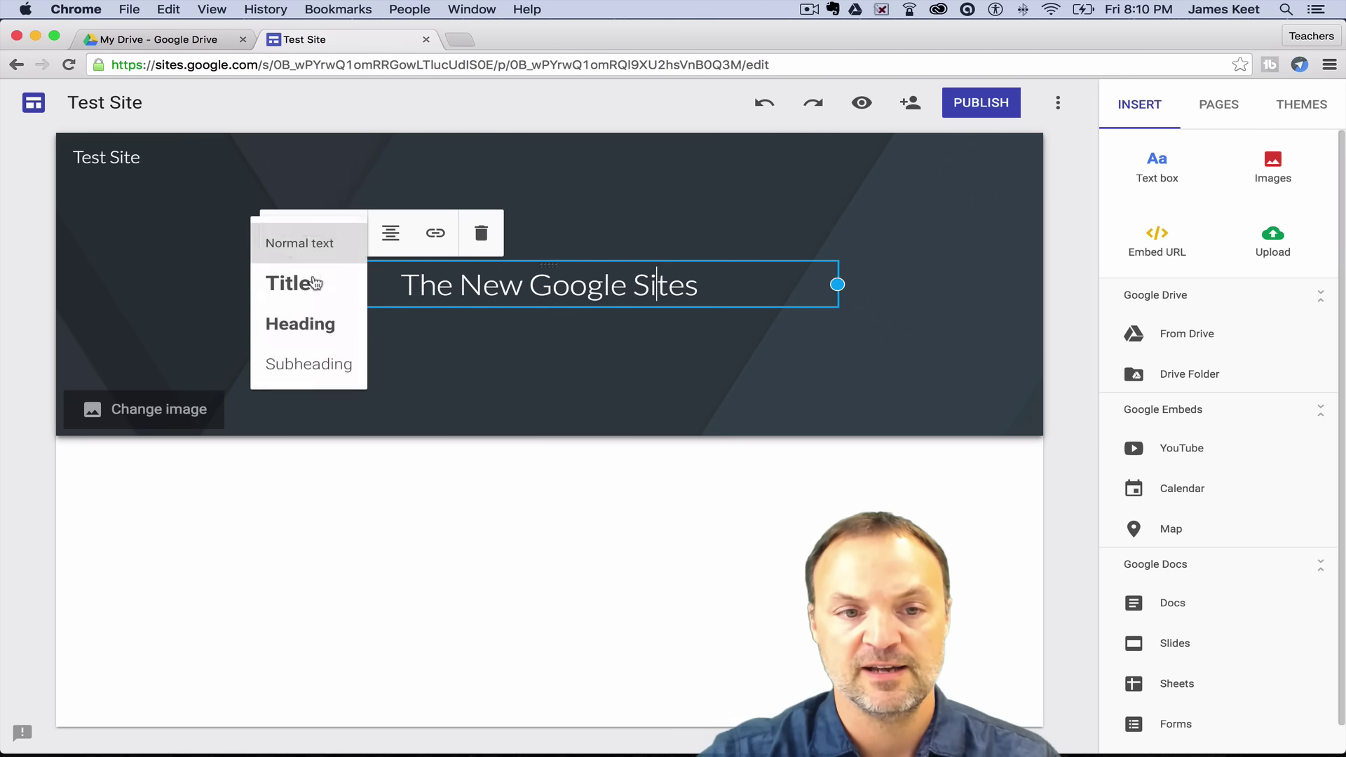
left_click(314, 358)
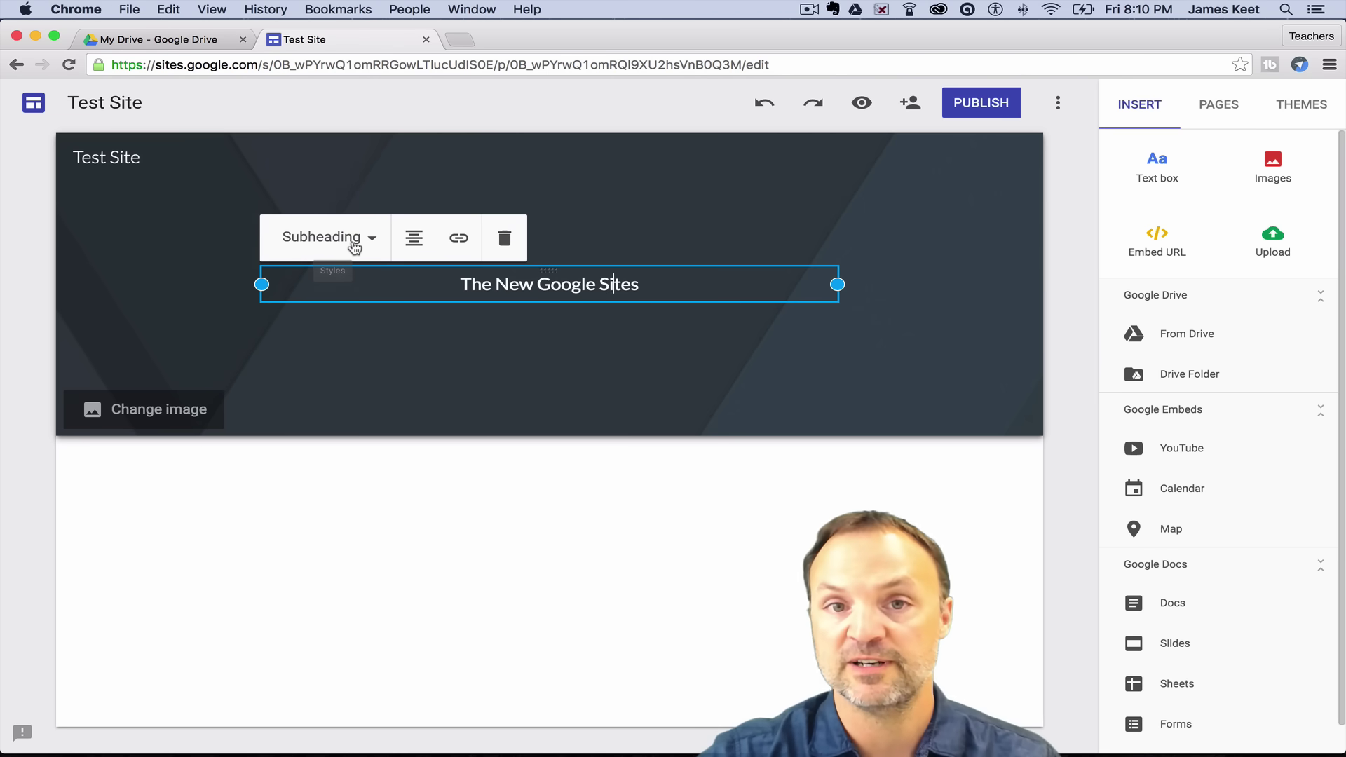
left_click(353, 242)
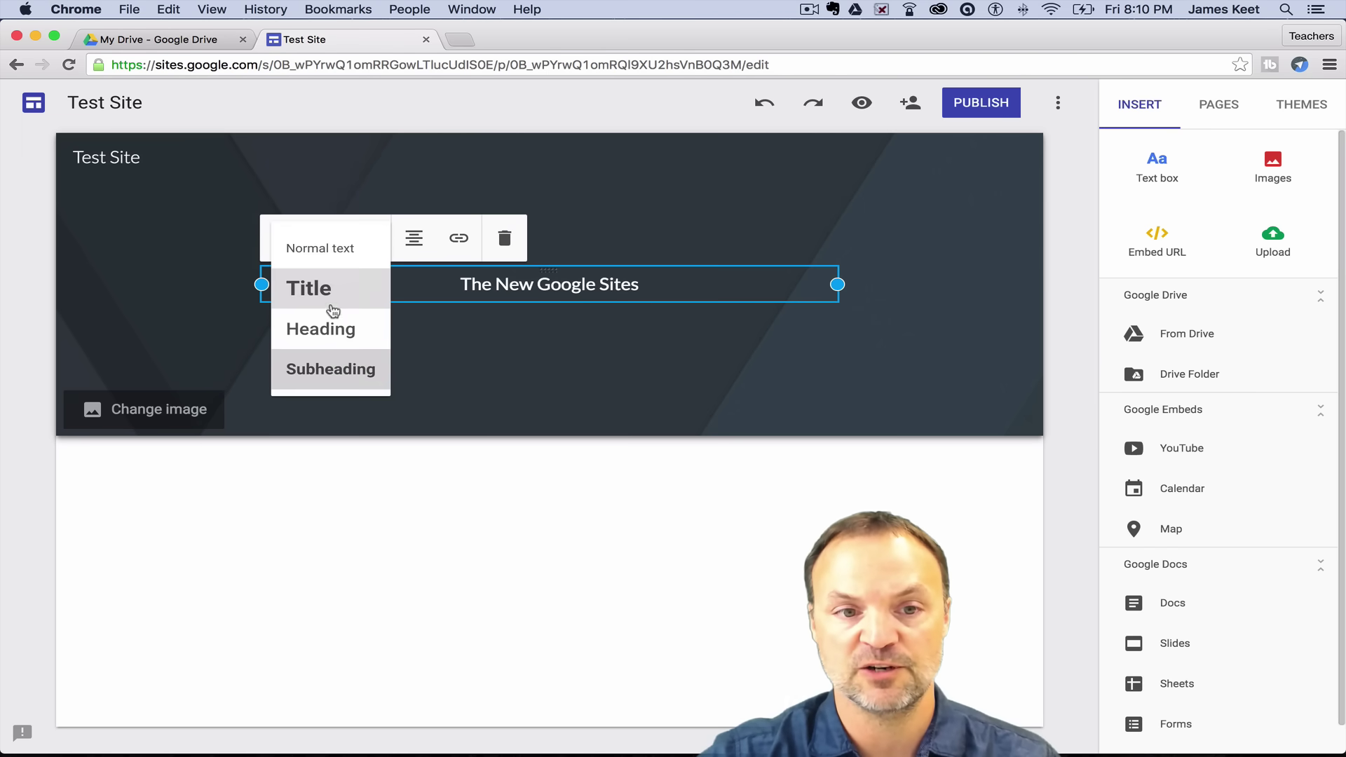
left_click(333, 307)
- Widen the page title's text box on both sides so the title fits on one line
left_click_drag(838, 285, 987, 285)
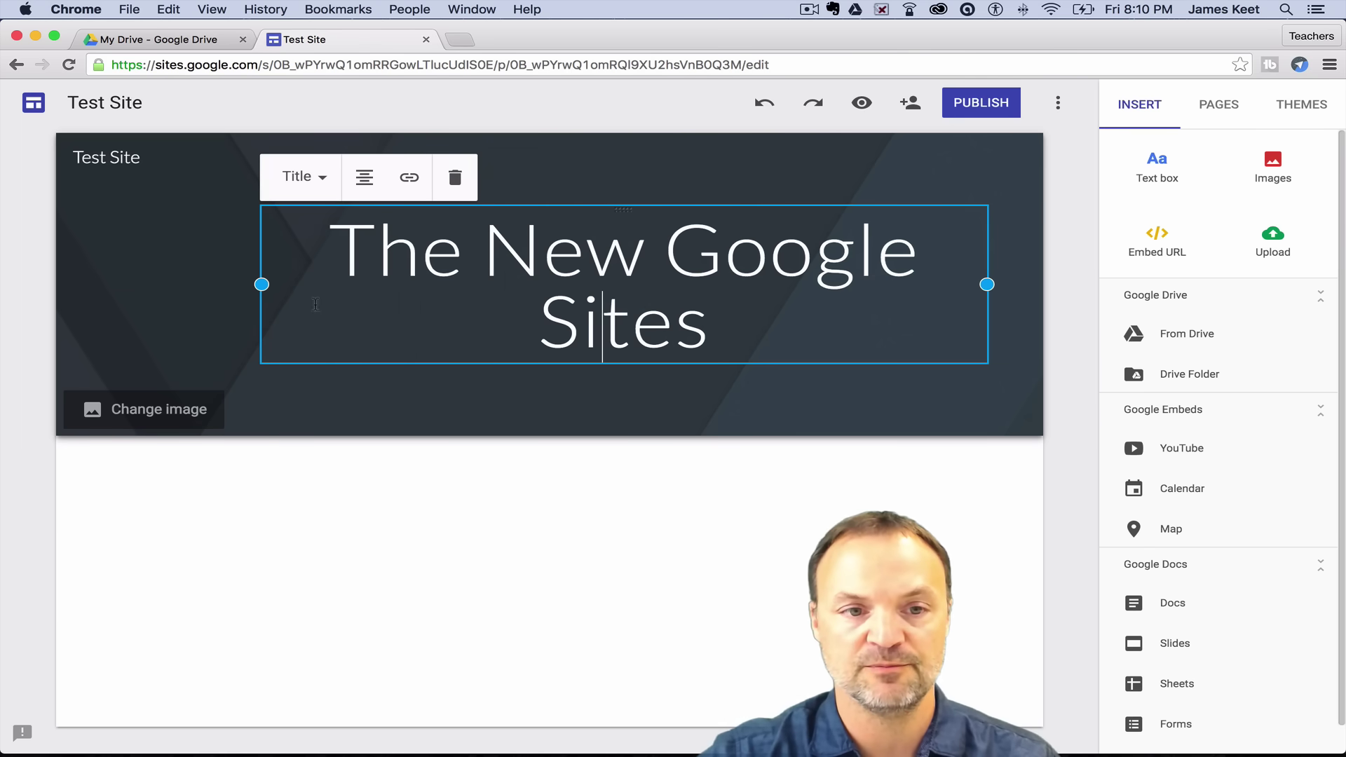
left_click_drag(261, 285, 112, 285)
left_click(512, 369)
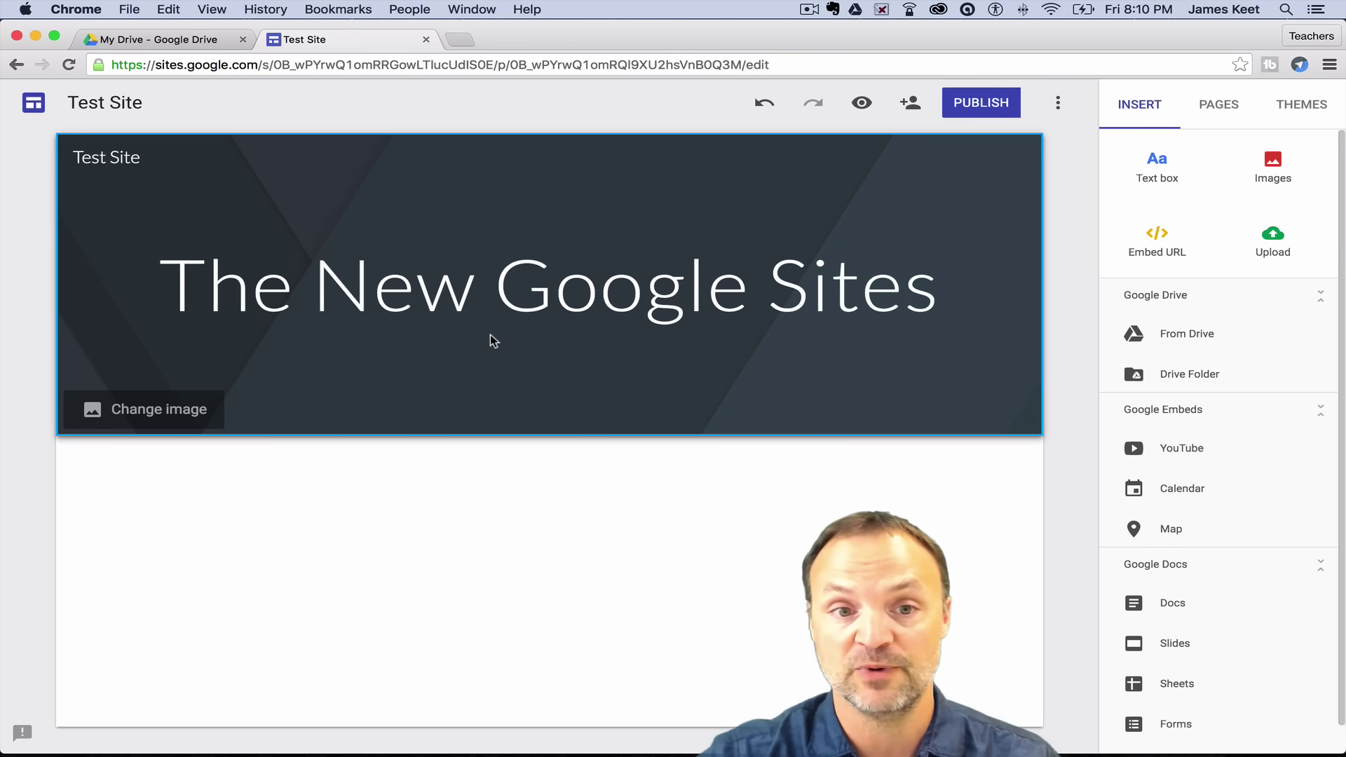
left_click(494, 291)
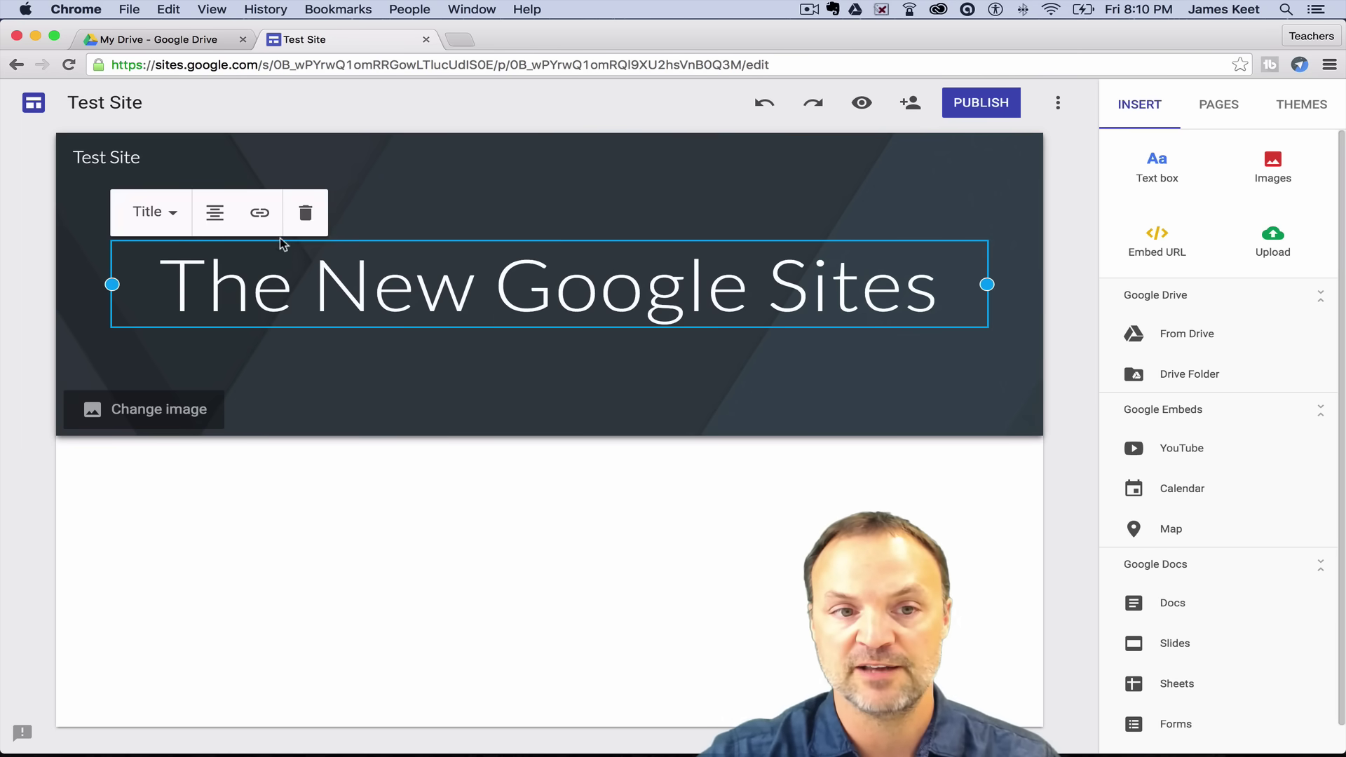
left_click(261, 223)
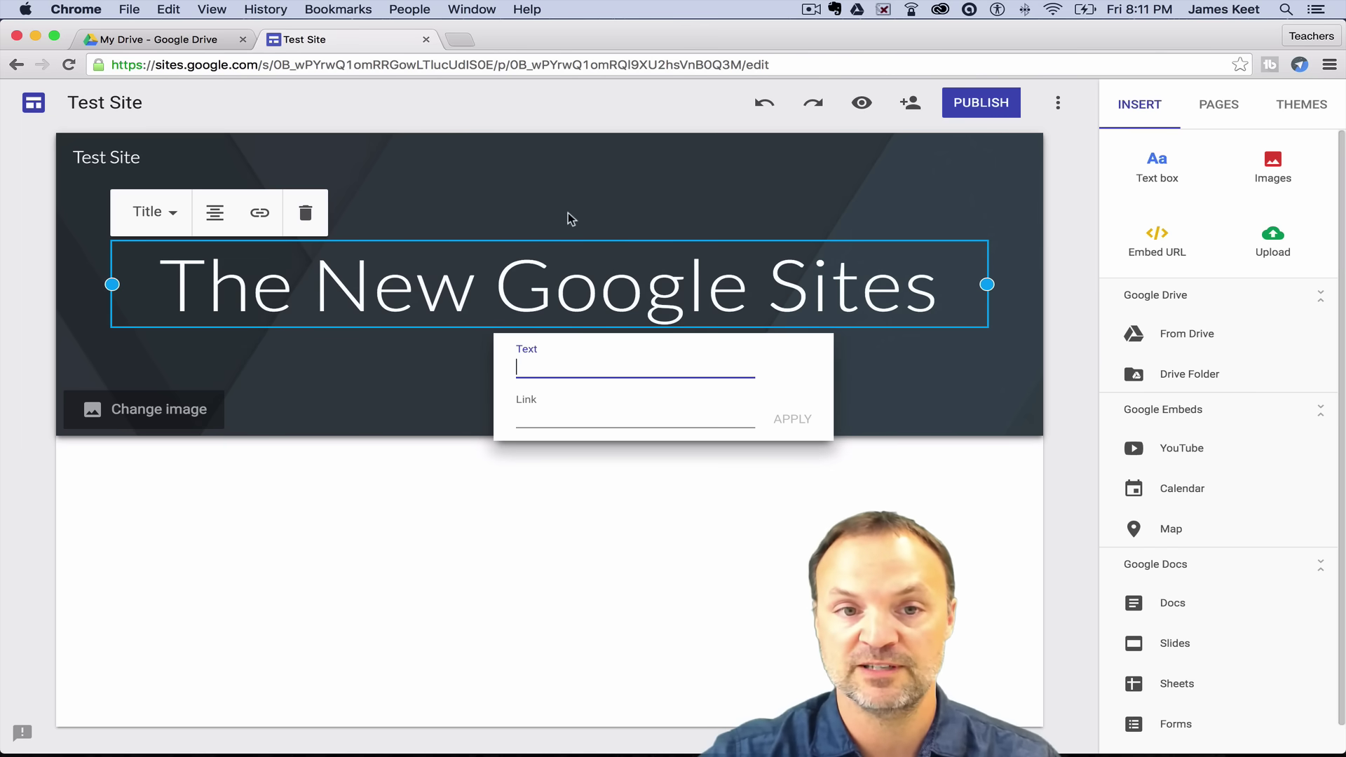
left_click(529, 209)
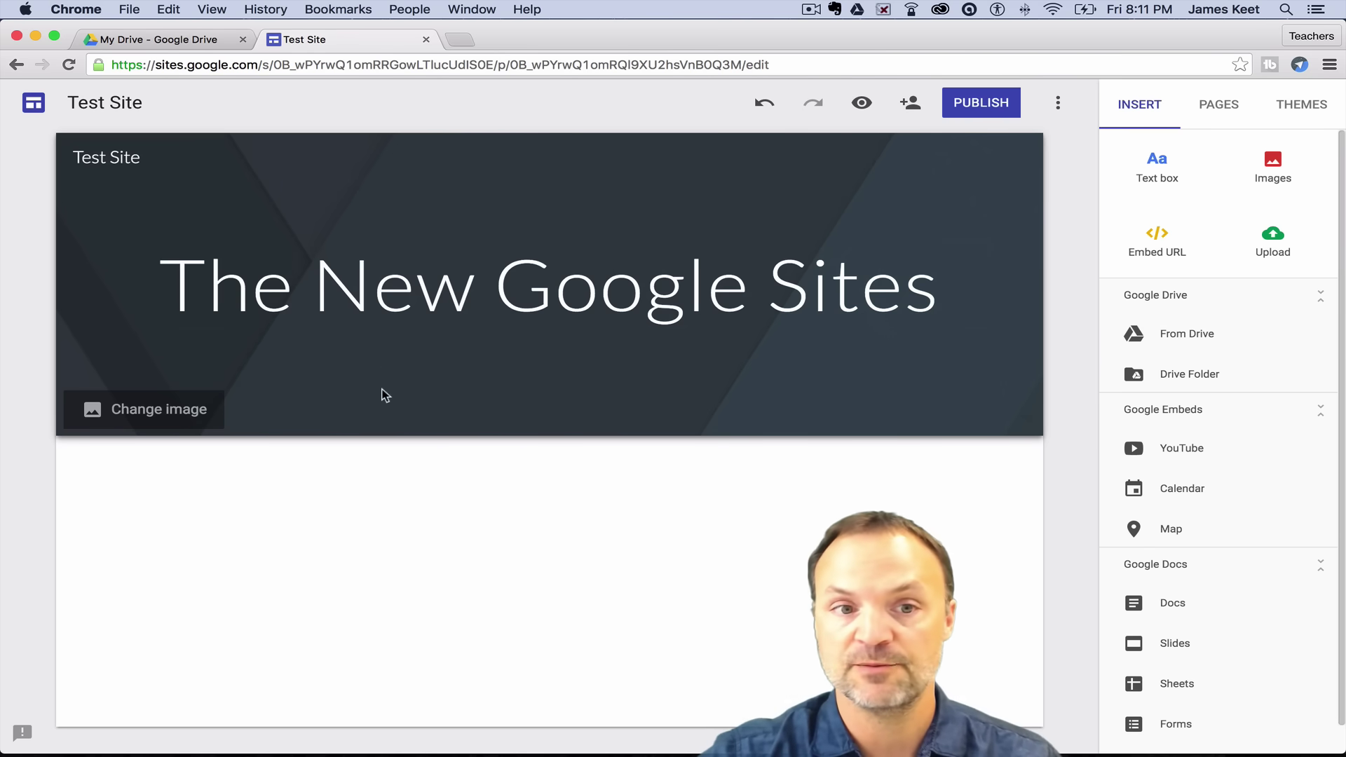
- Change the header background to the gallery photo of a bright desk with a laptop, glass and tablet
left_click(172, 413)
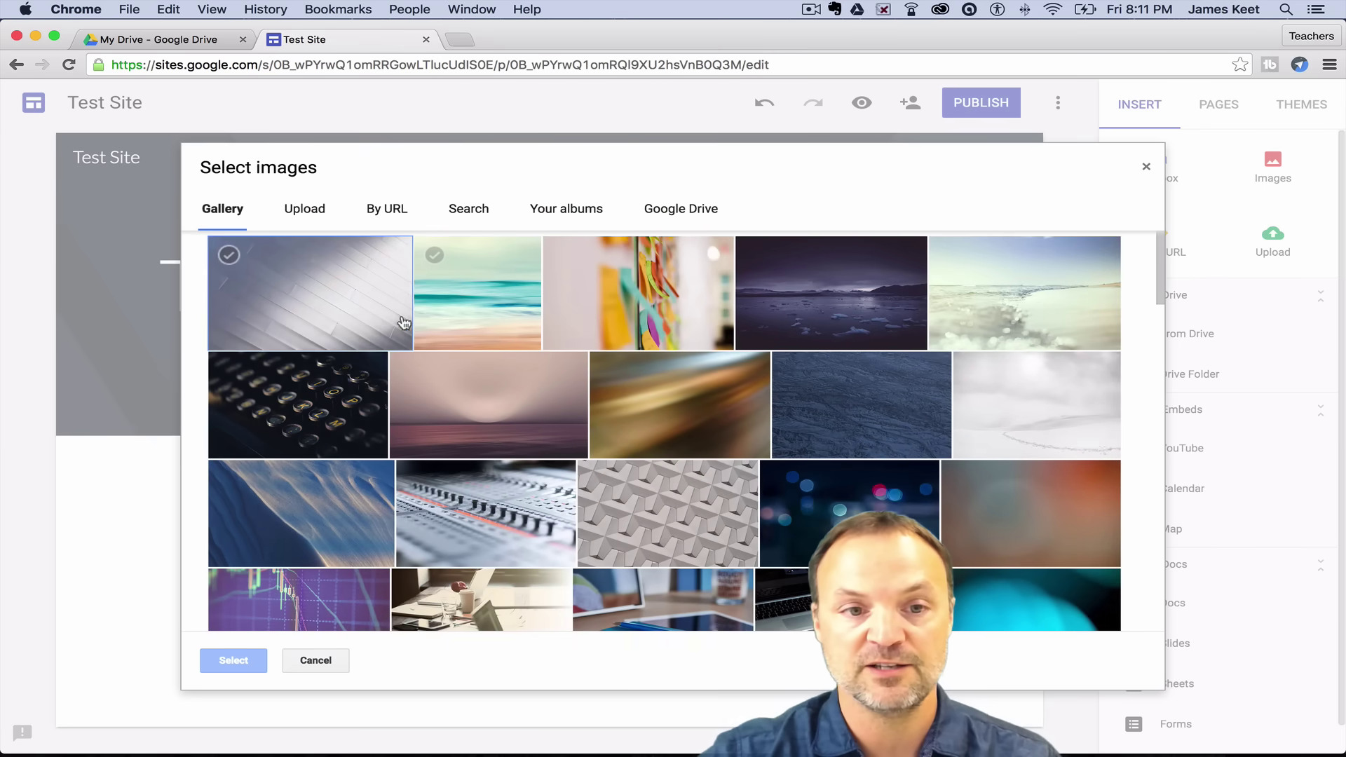
scroll(617, 382, "down", 2)
scroll(626, 394, "down", 5)
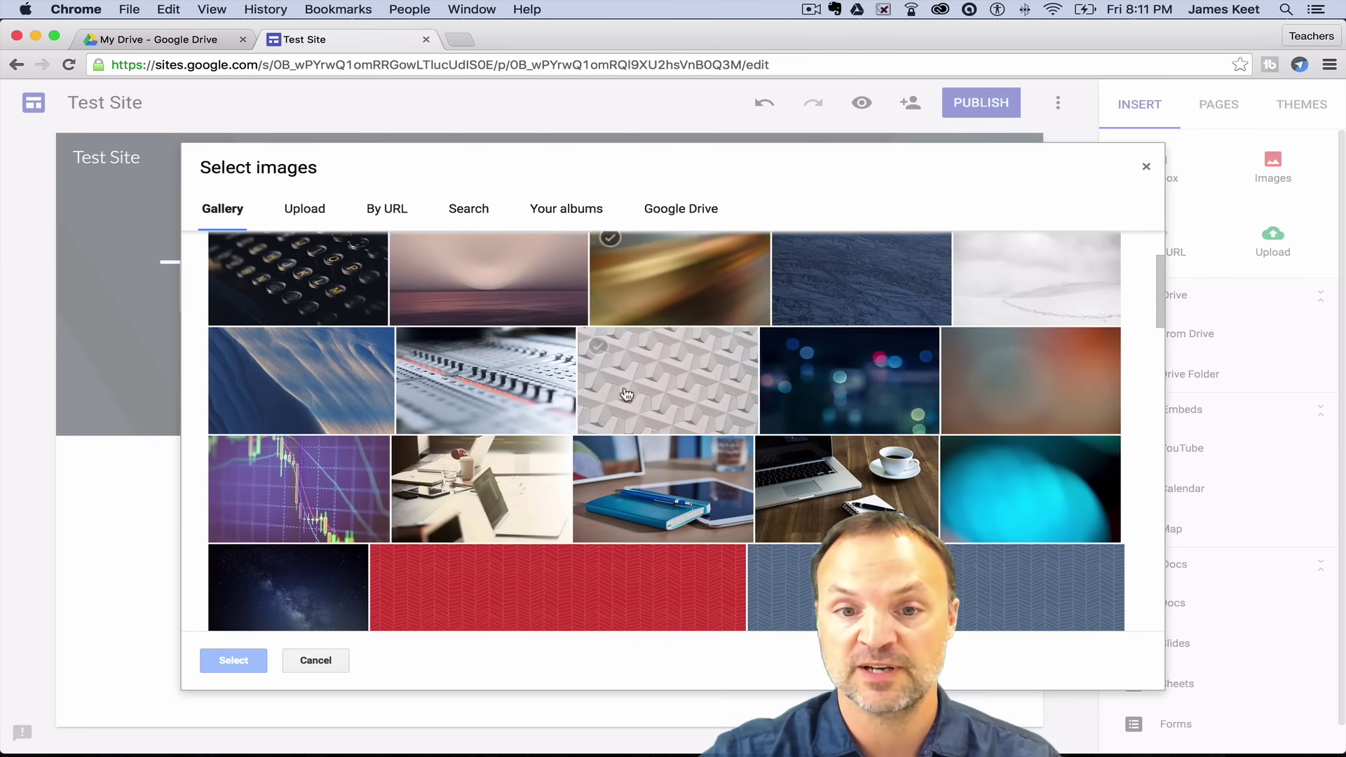
scroll(623, 429, "up", 2)
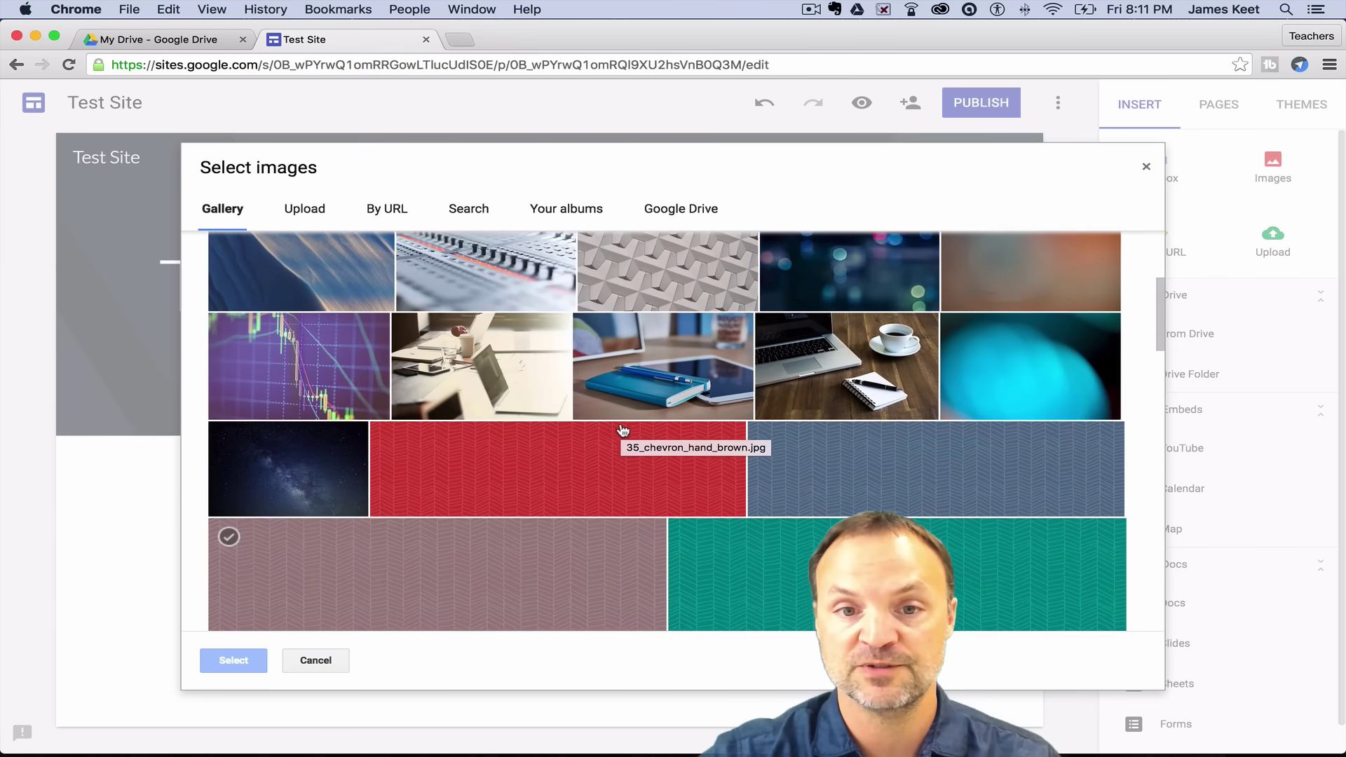
left_click(516, 379)
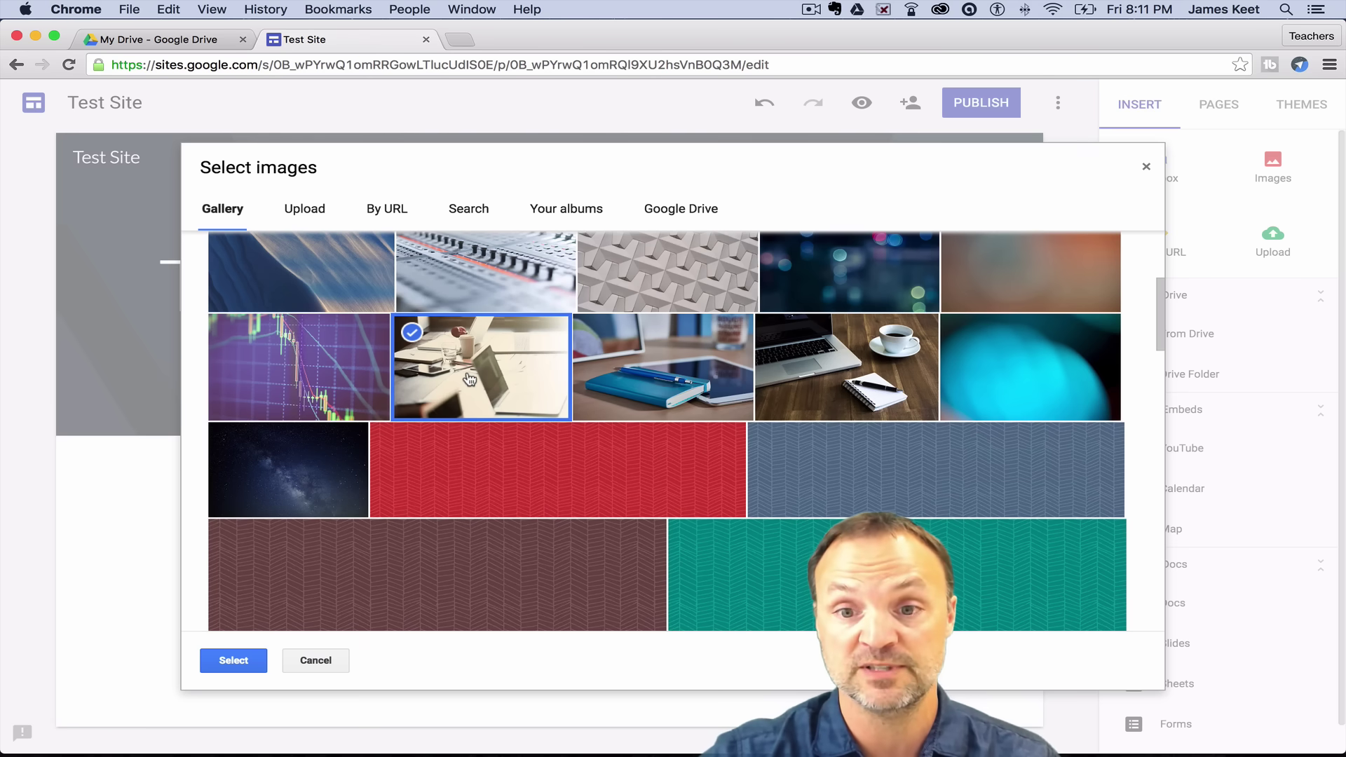
left_click(240, 660)
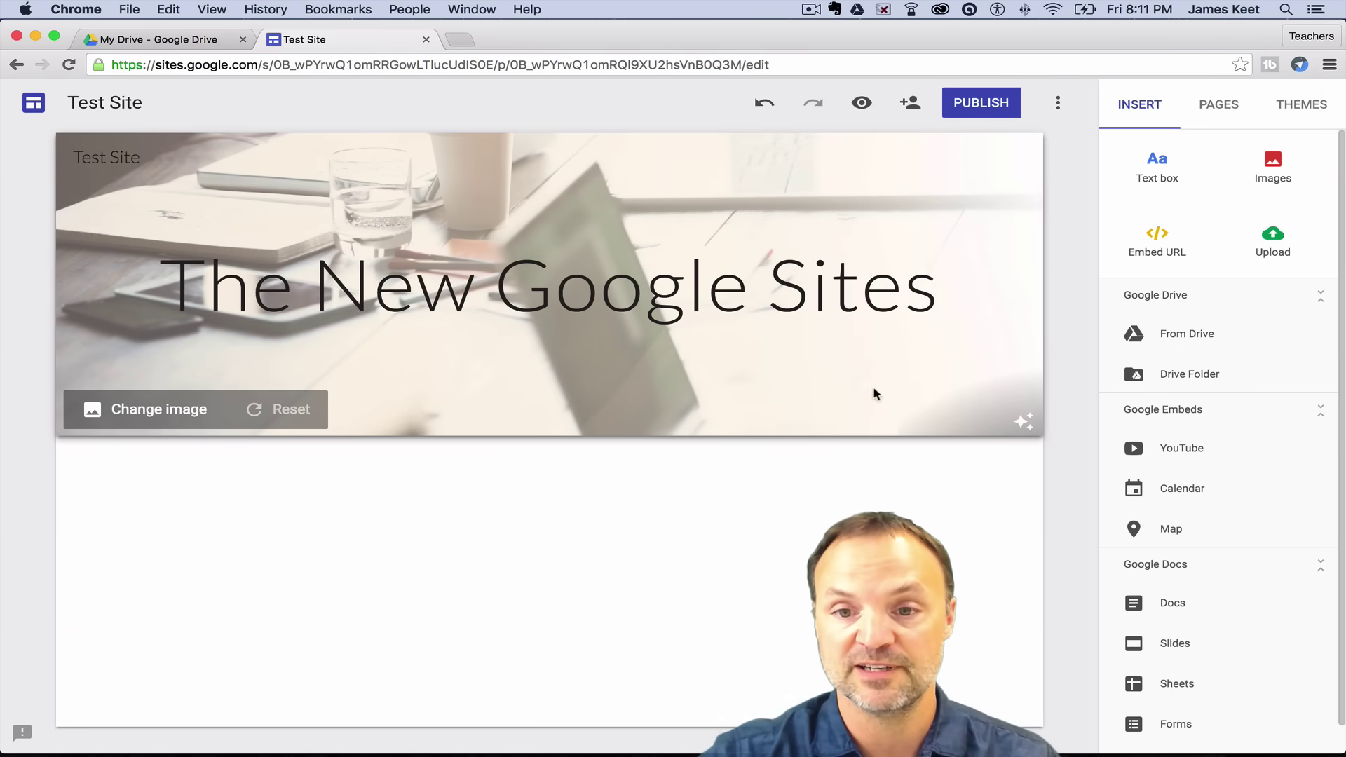
- Turn the header image's readability adjustment off and back on
left_click(1023, 421)
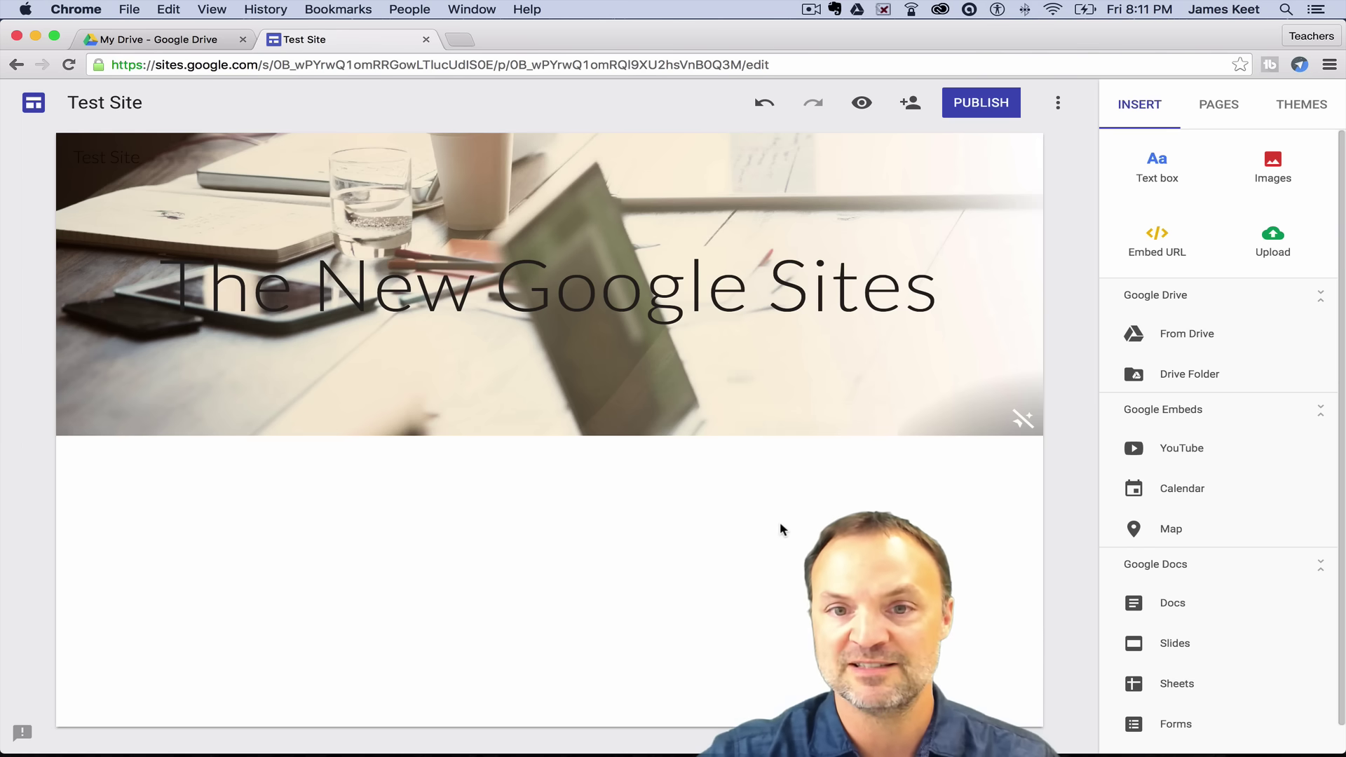
left_click(1023, 419)
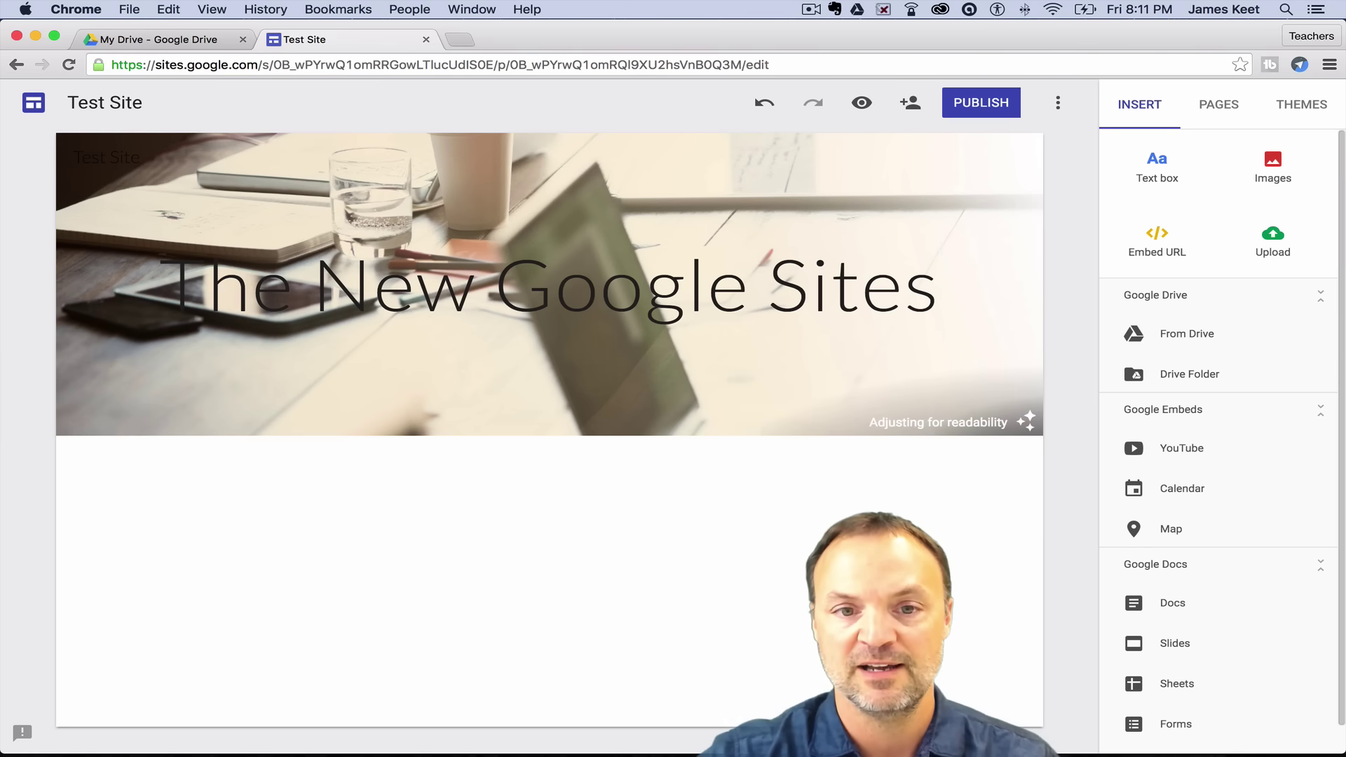
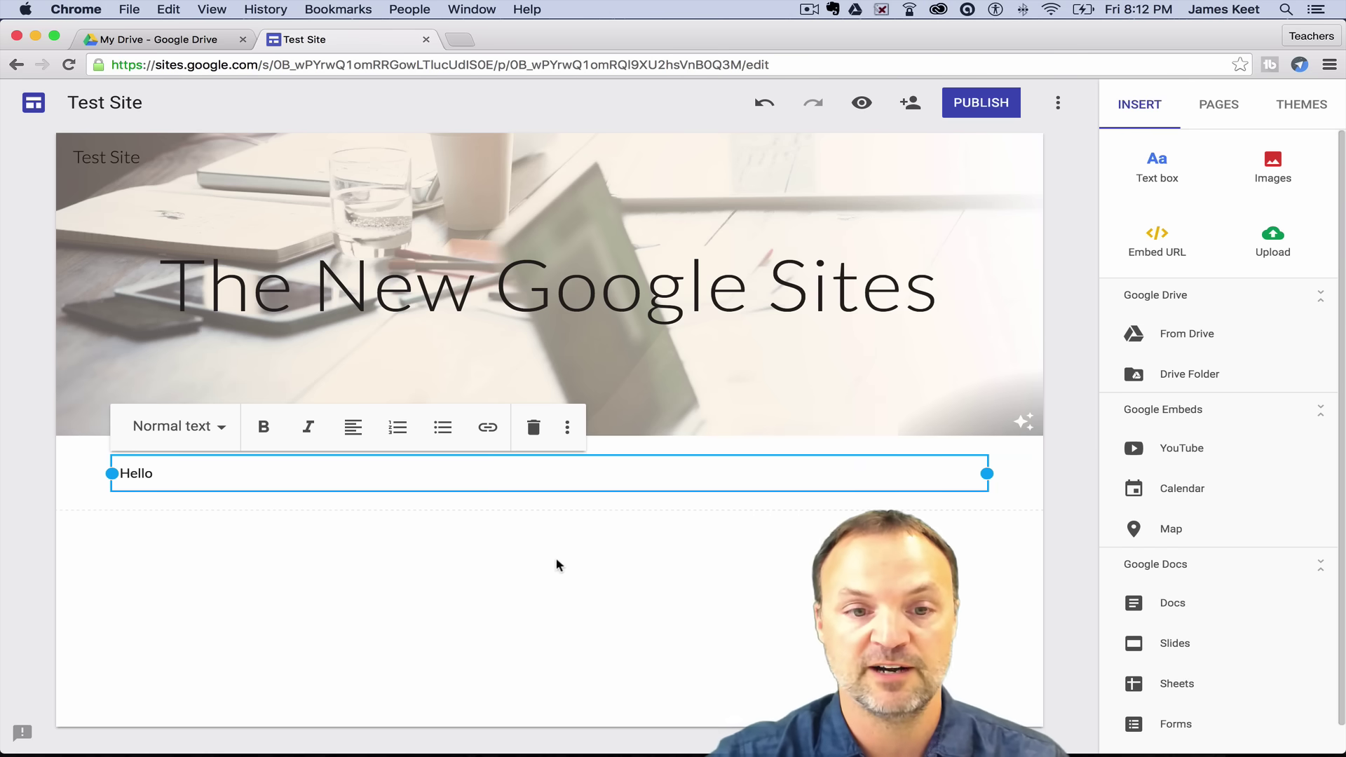
- Try the Emphasis 1 and Emphasis 2 section styles on the Hello section
left_click(554, 560)
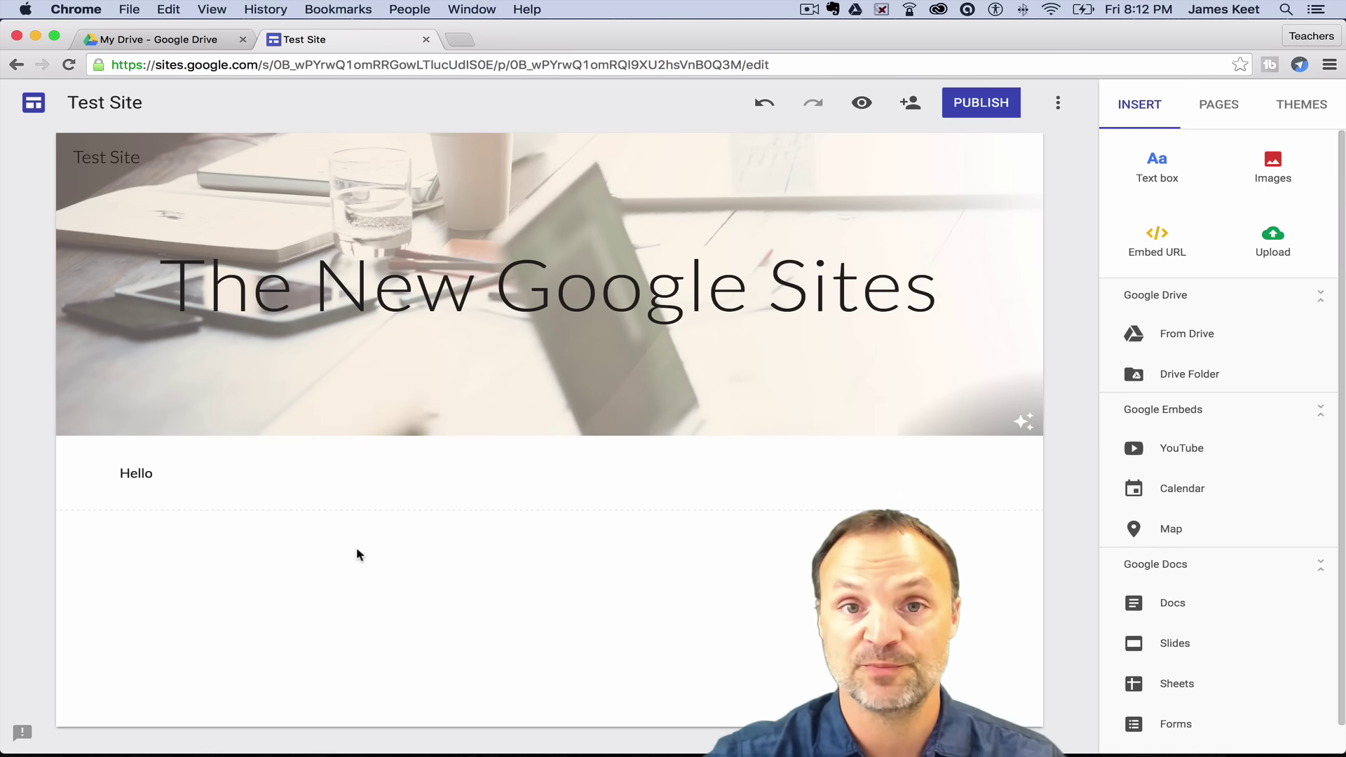
mouse_move(190, 476)
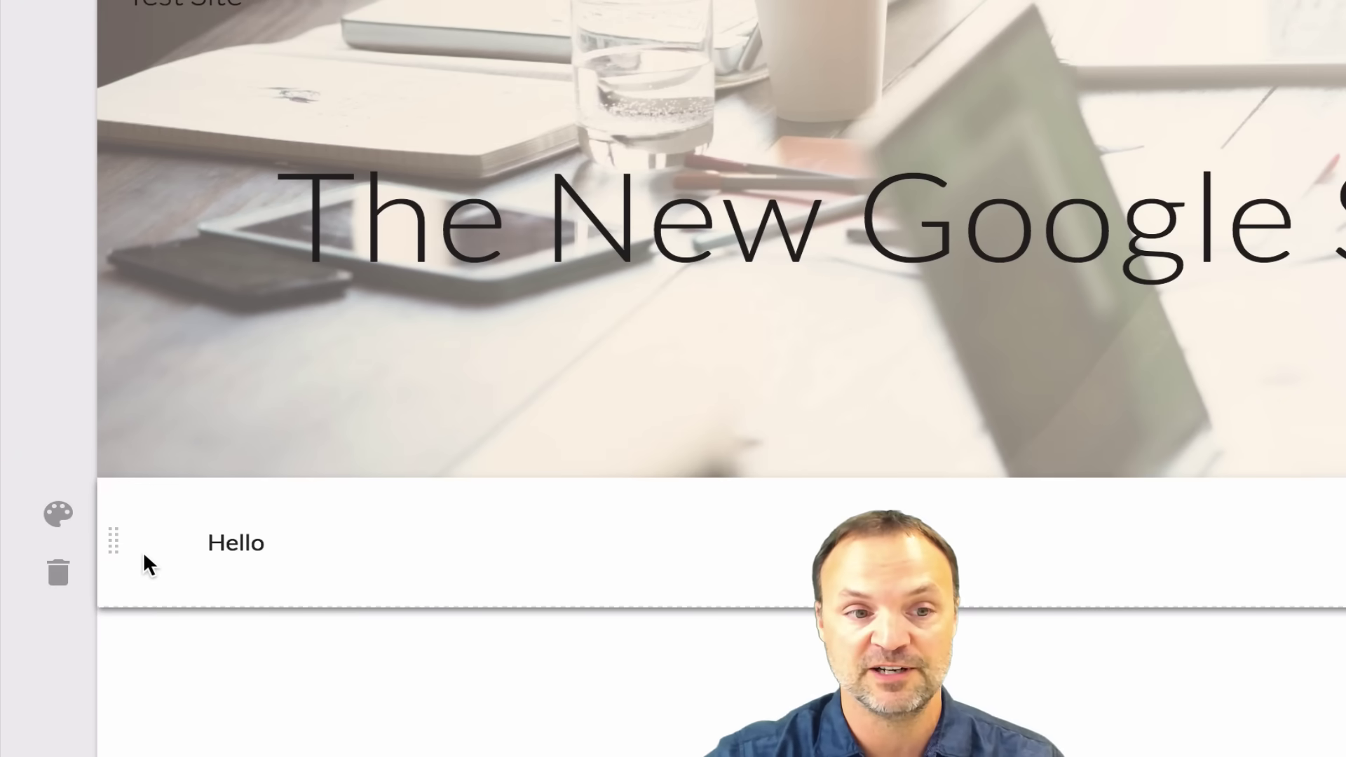
left_click(60, 533)
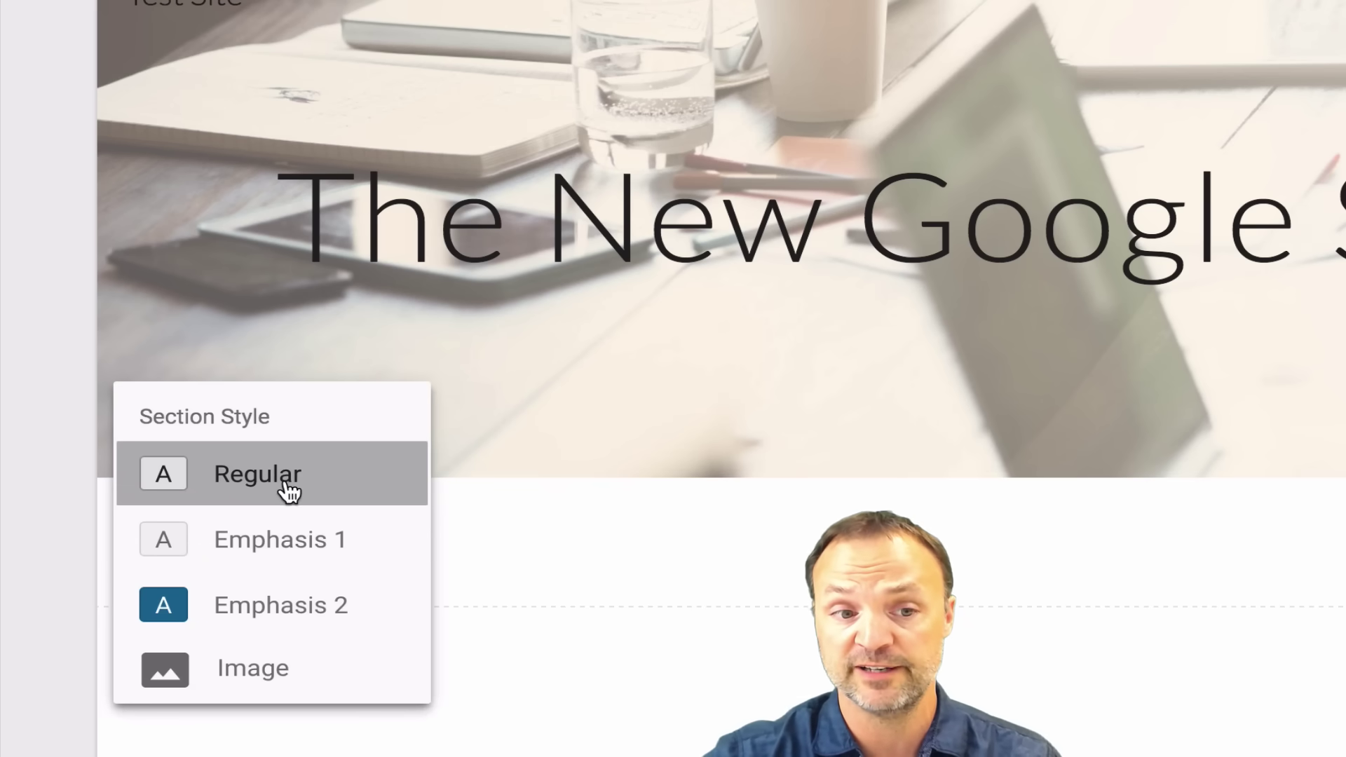
left_click(324, 542)
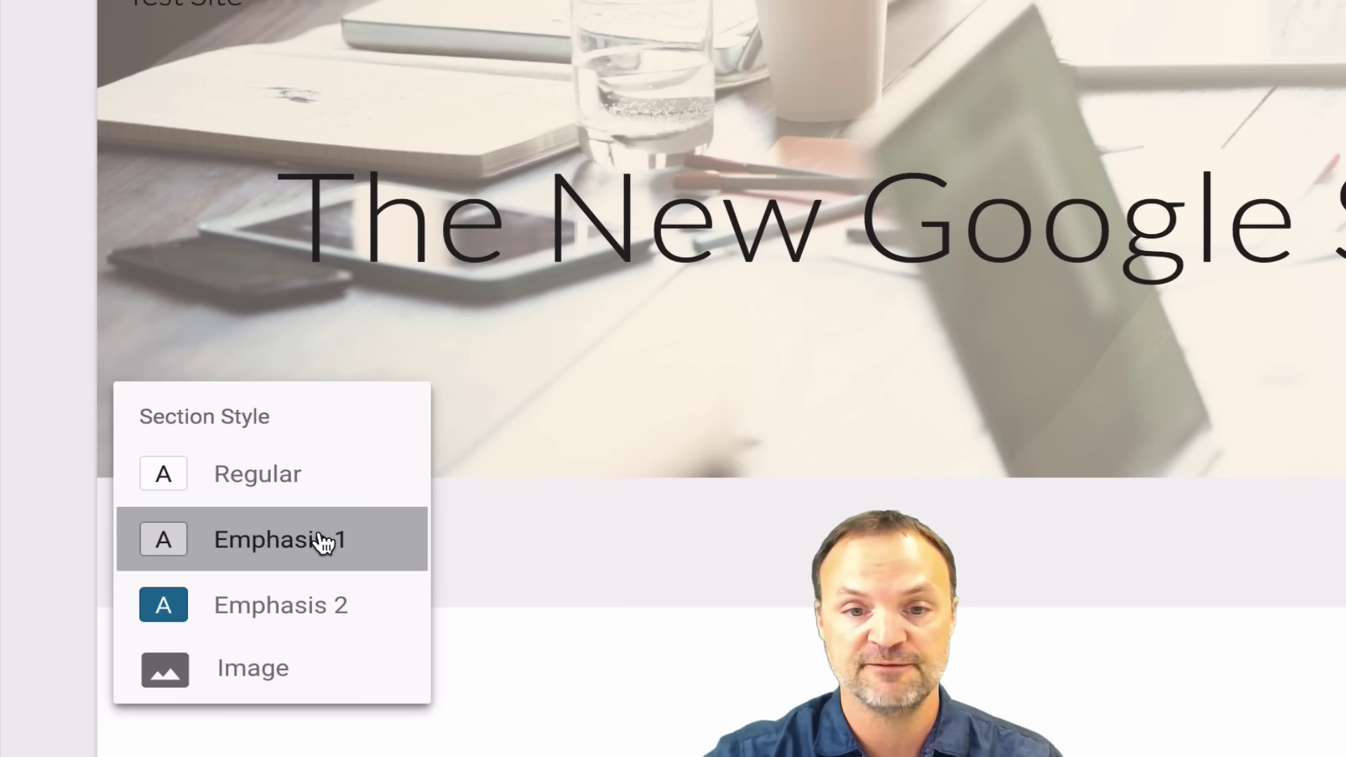
left_click(279, 607)
- Give the Hello section an image background using the blue-grey chevron pattern from the gallery
left_click(257, 674)
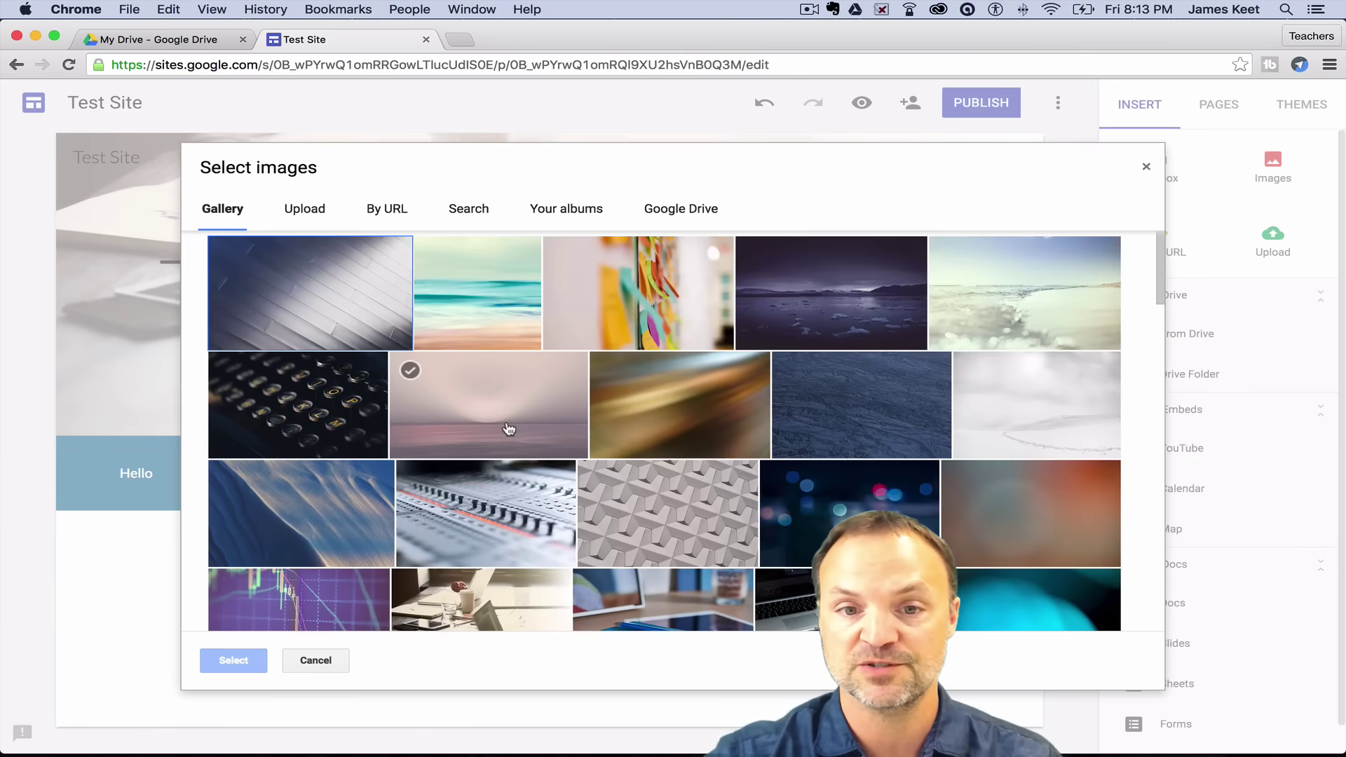
scroll(509, 429, "down", 3)
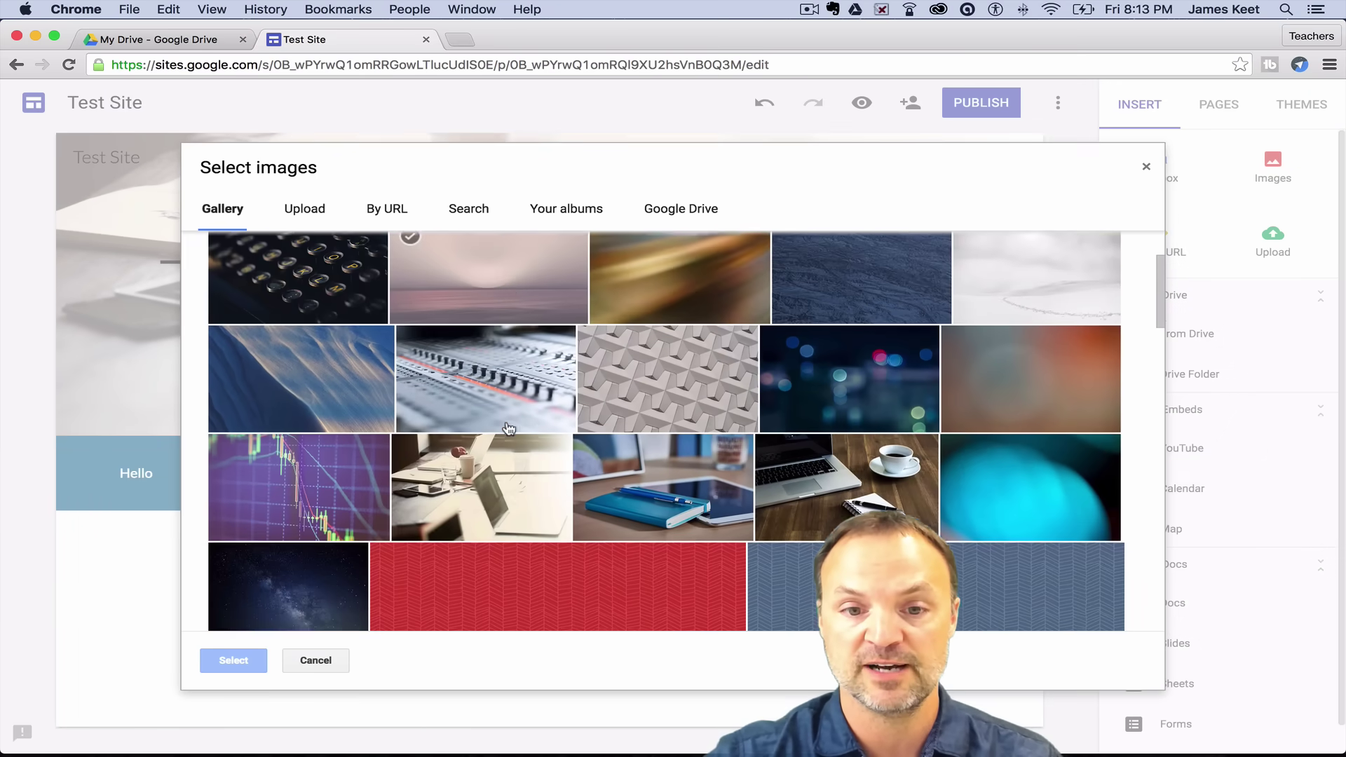
scroll(509, 429, "down", 5)
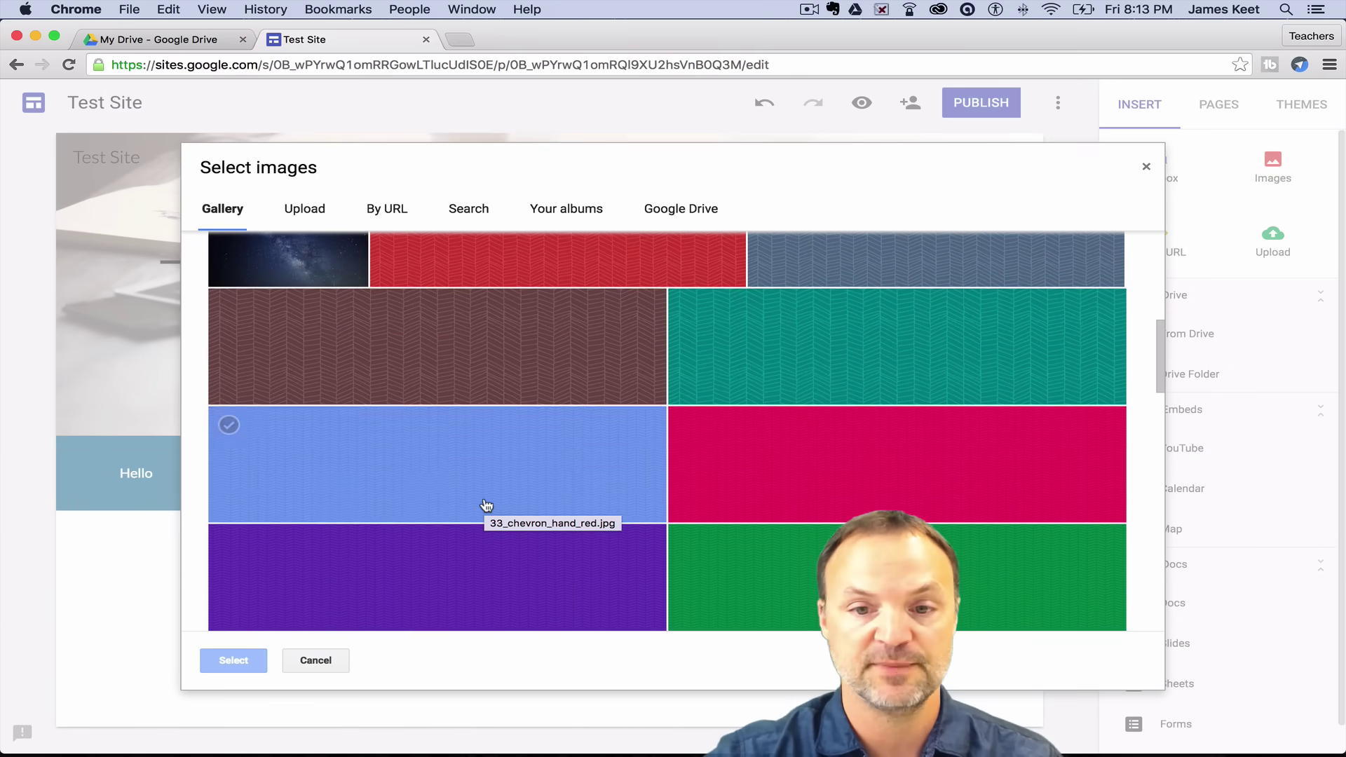
left_click(801, 344)
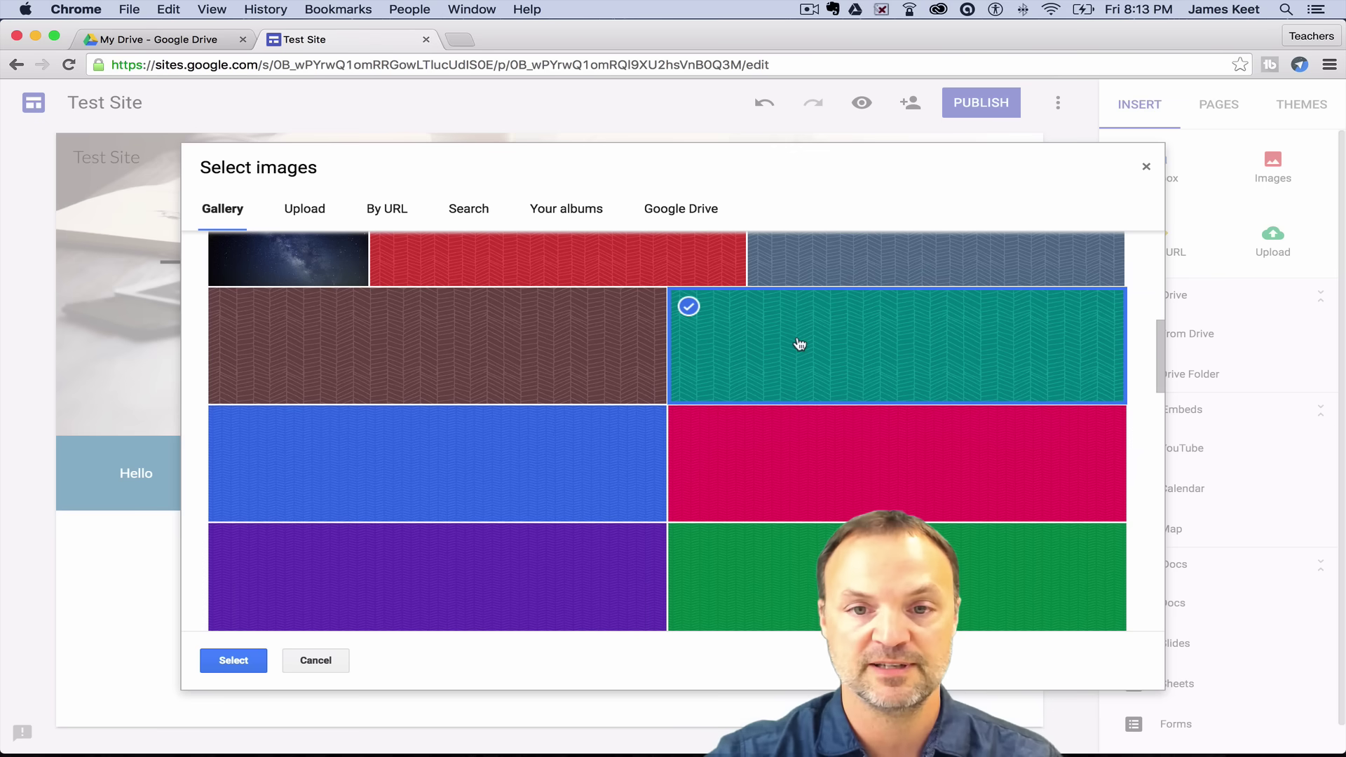
left_click(848, 280)
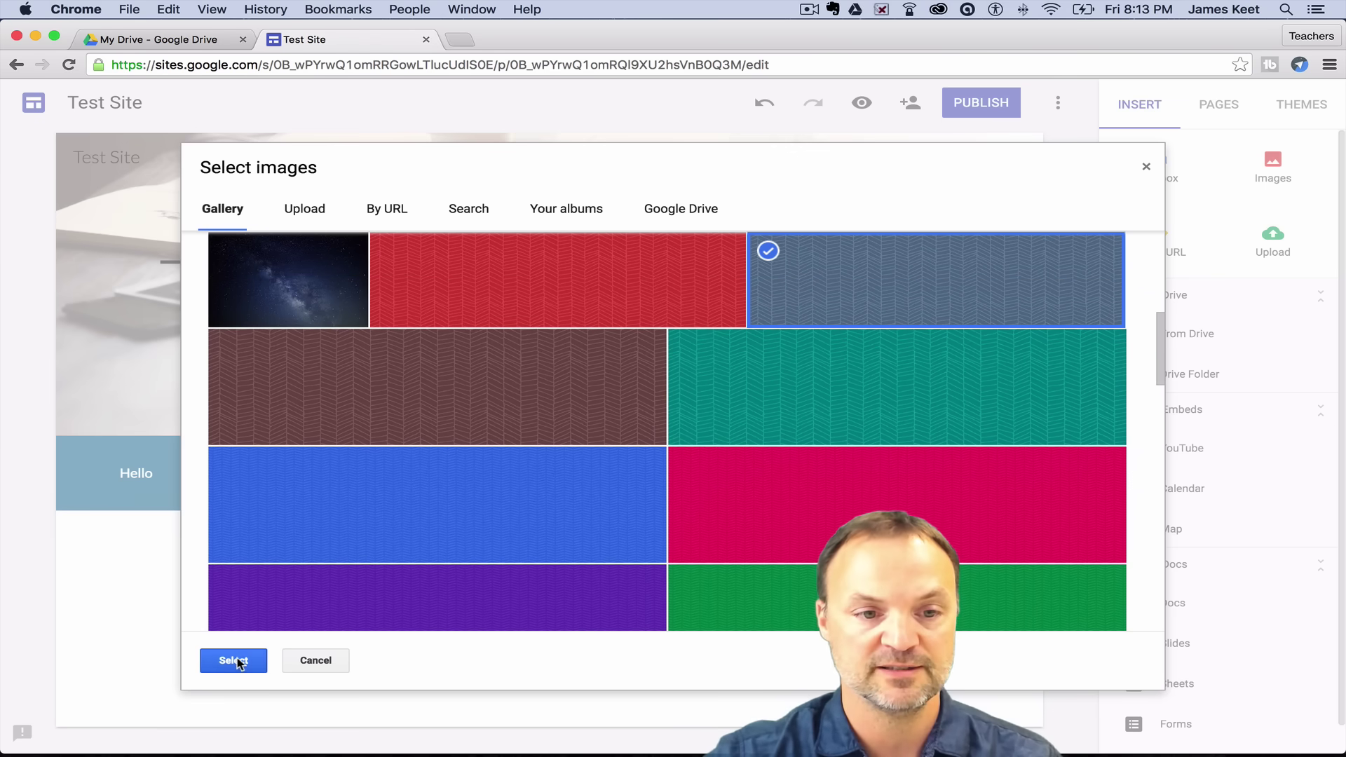
left_click(235, 662)
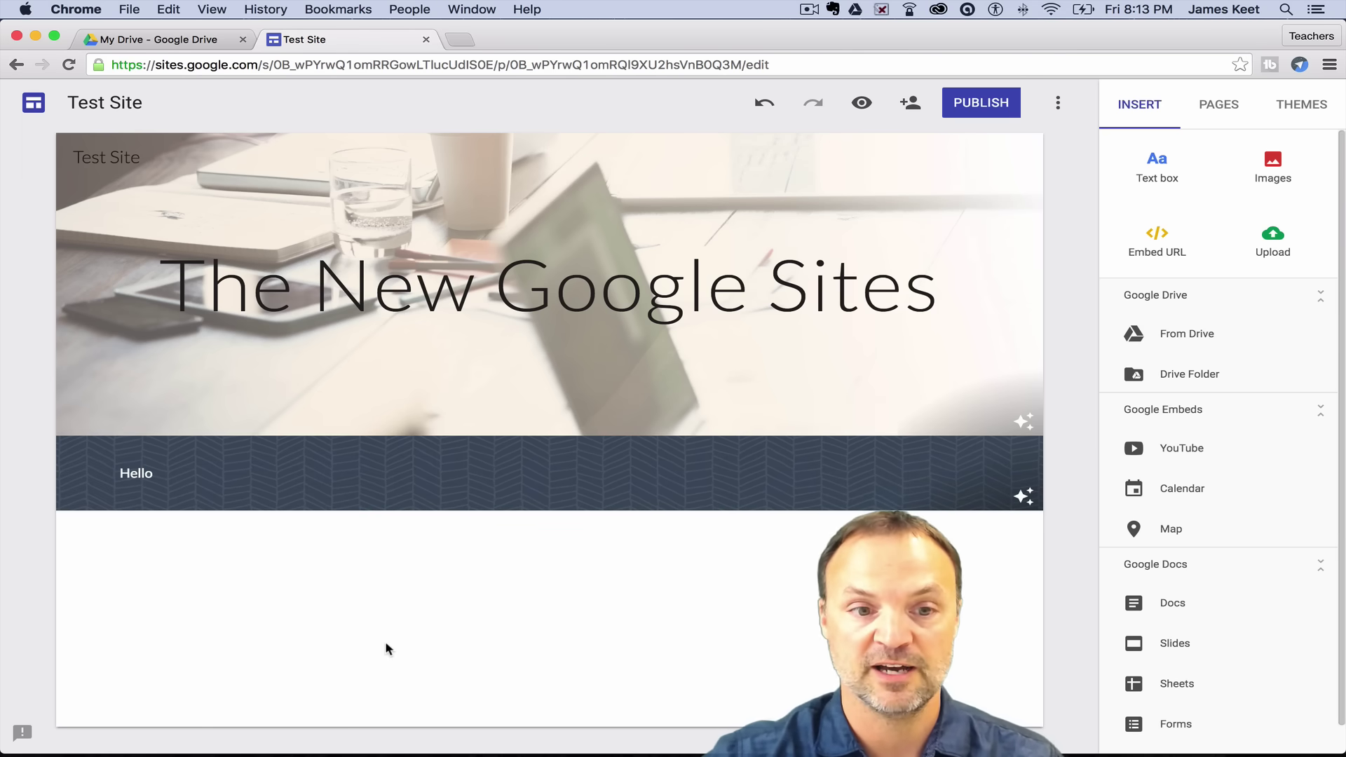
- Delete the Hello section below the header
left_click(134, 481)
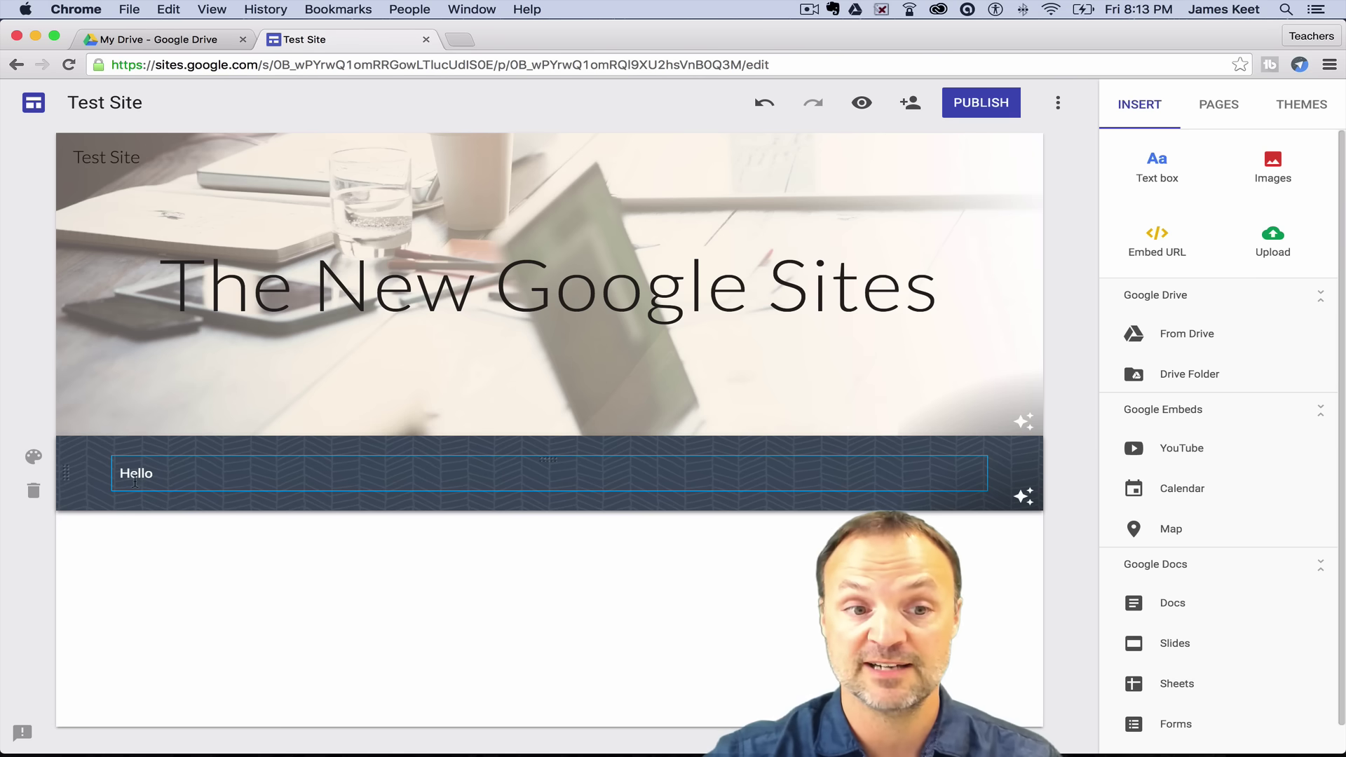
left_click(221, 581)
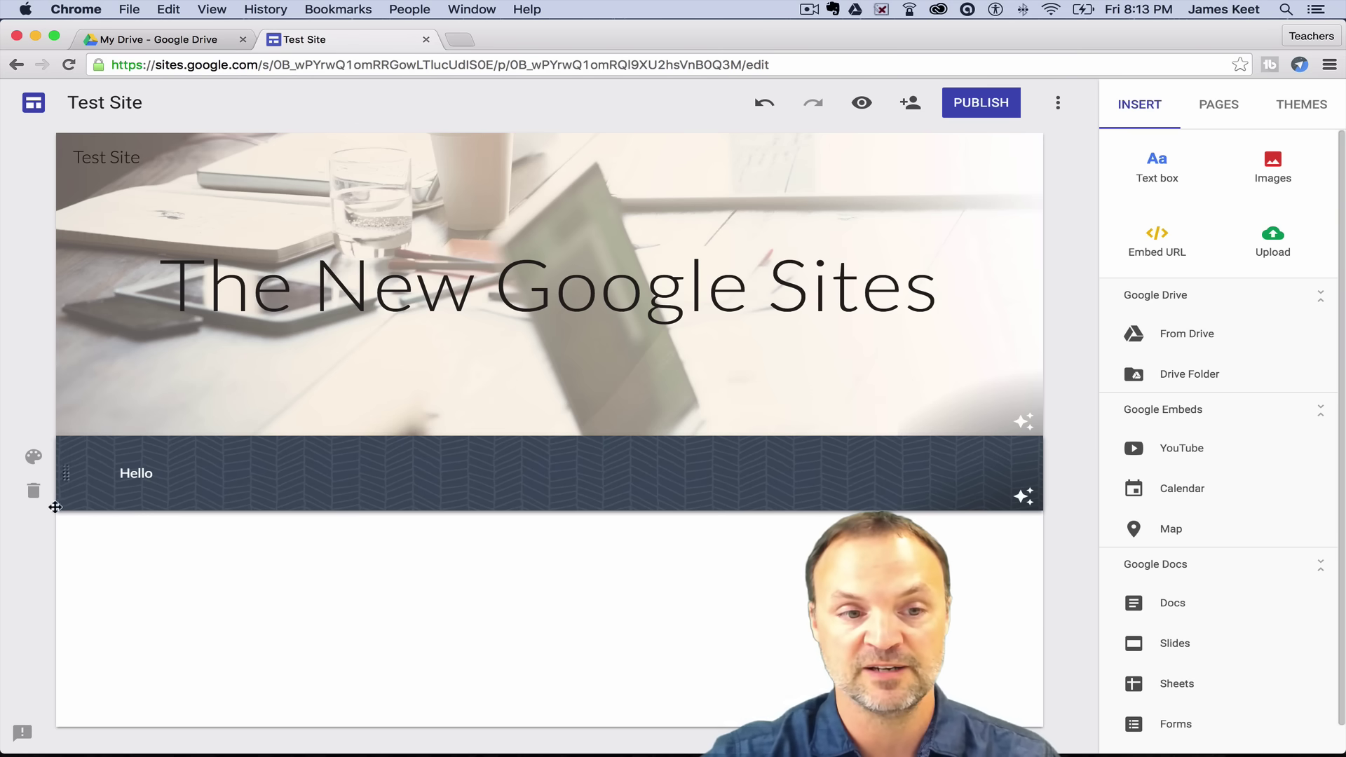
left_click(35, 492)
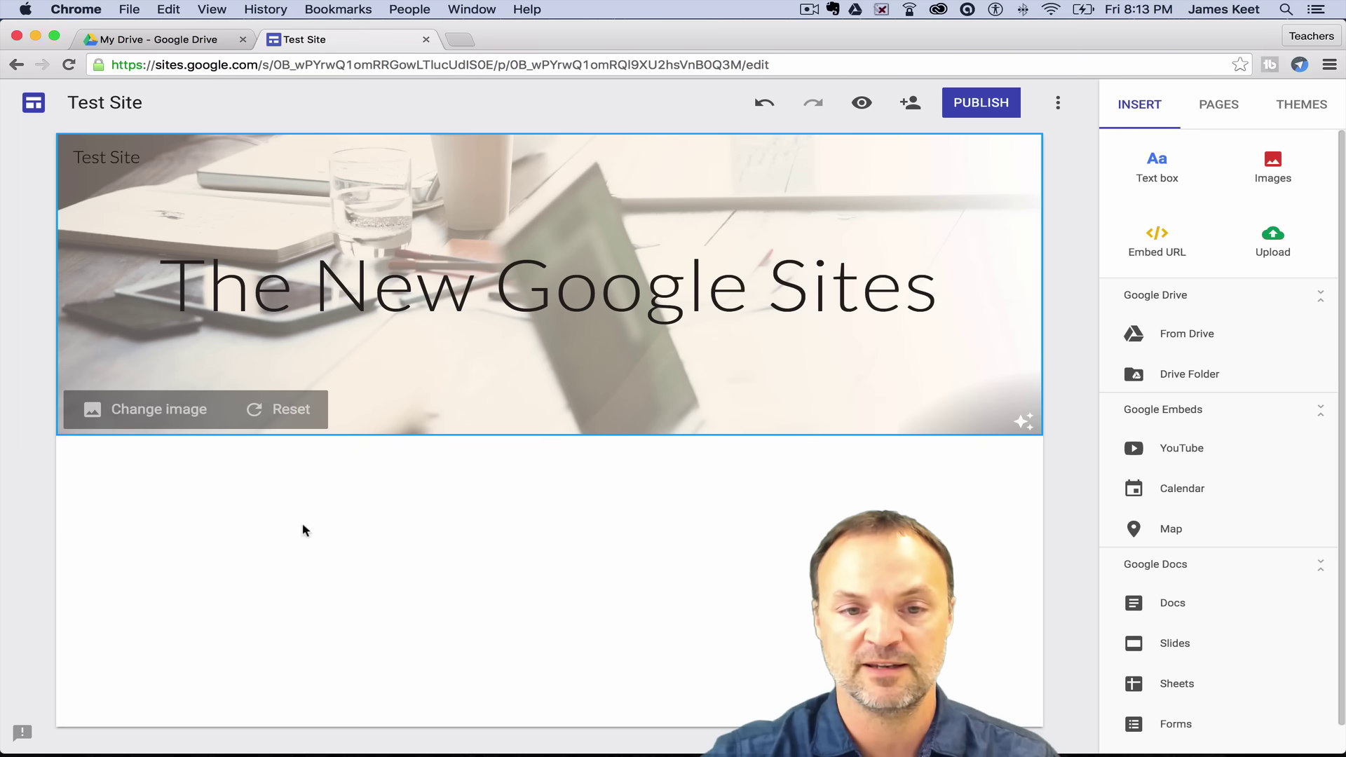
- Embed the web address cnn.com as a link card in the empty area below the header
double_click(321, 486)
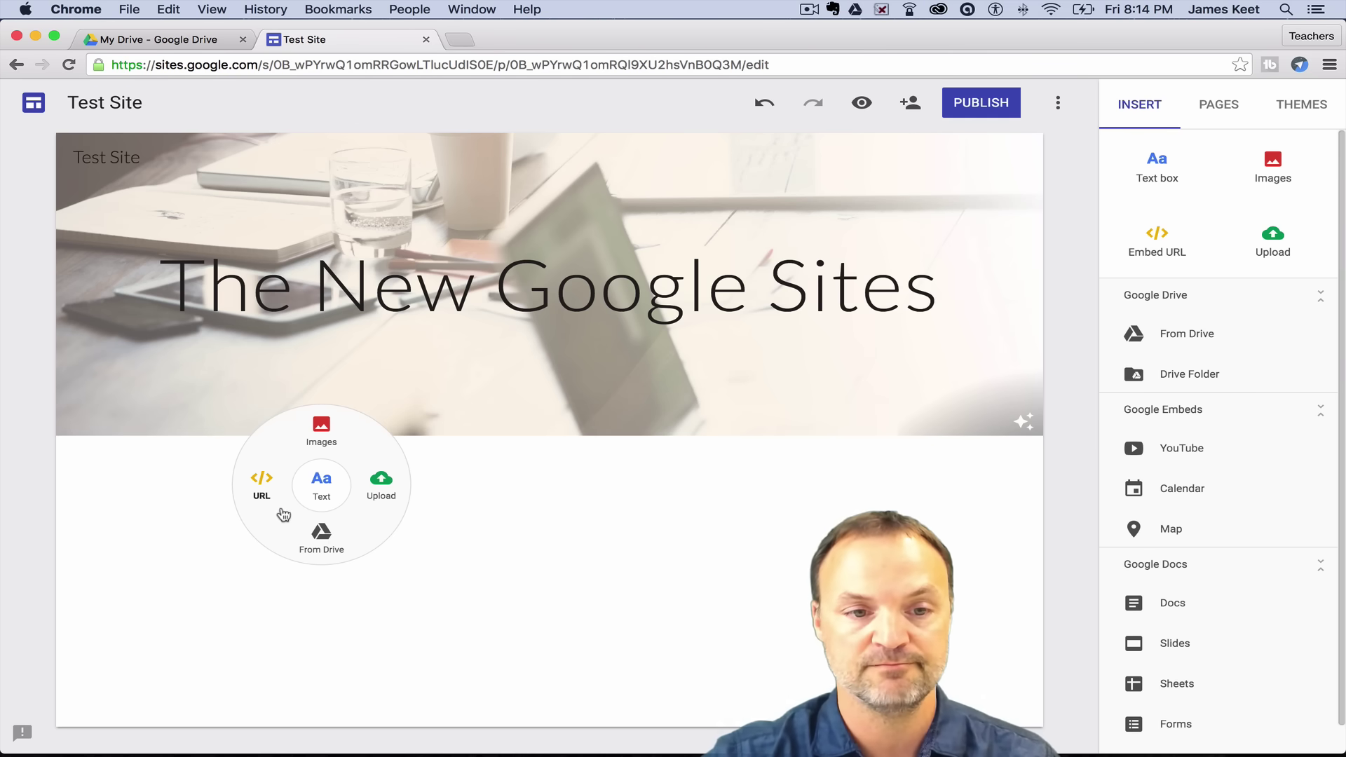
left_click(263, 481)
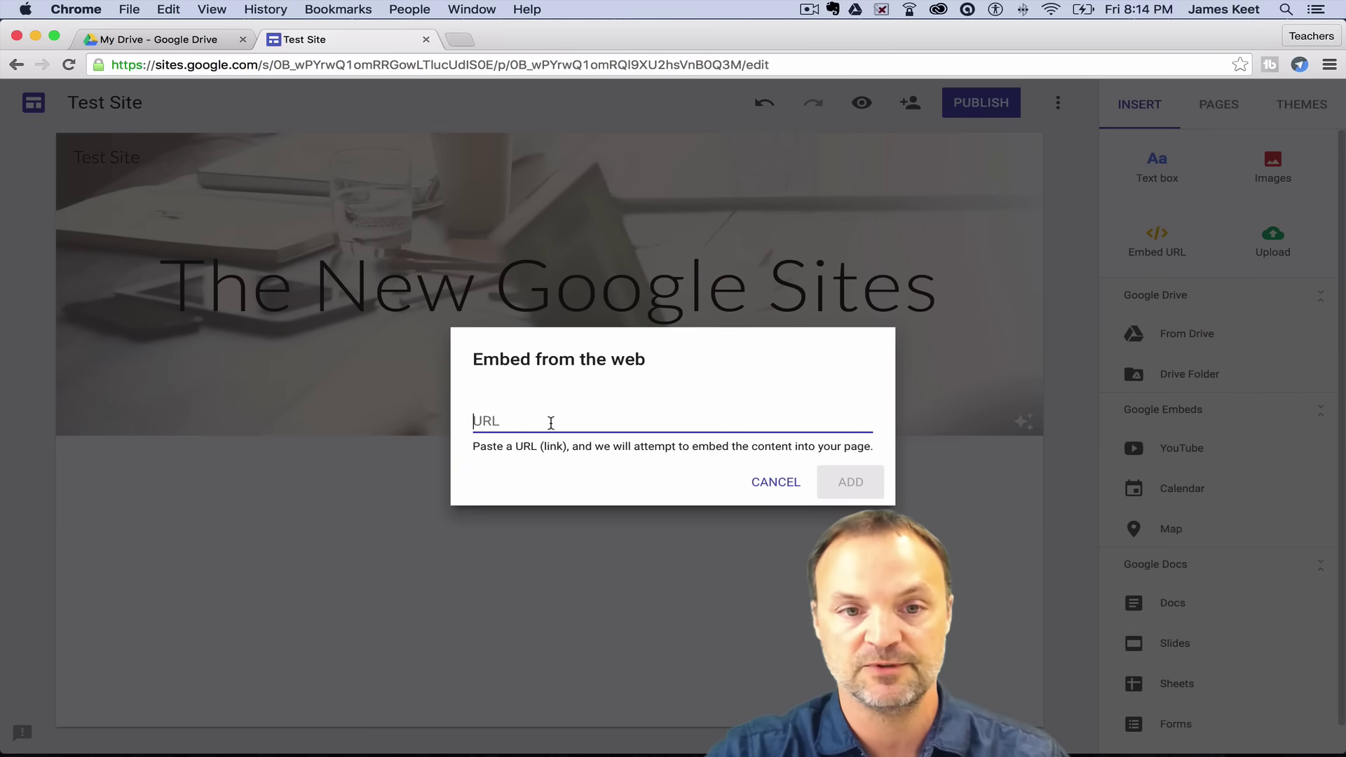
type("cnn.com")
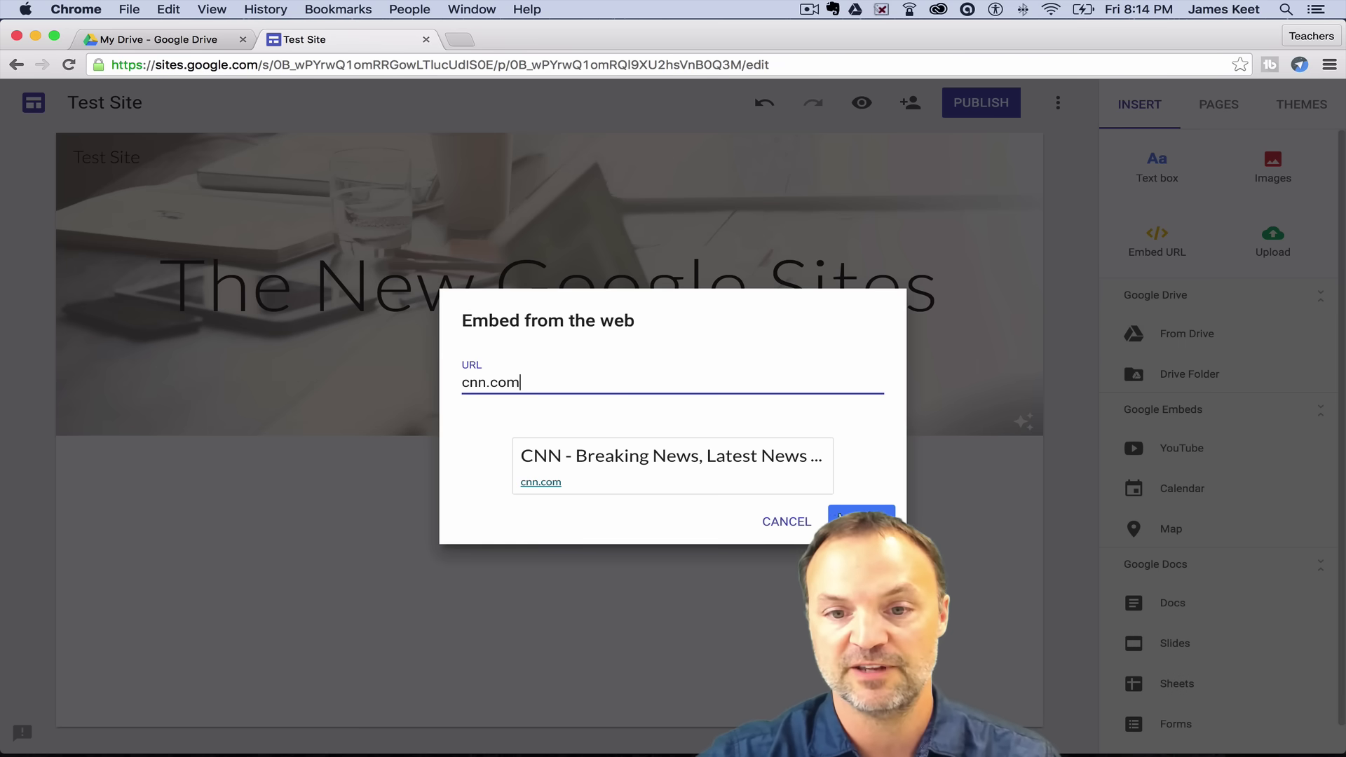
left_click(862, 522)
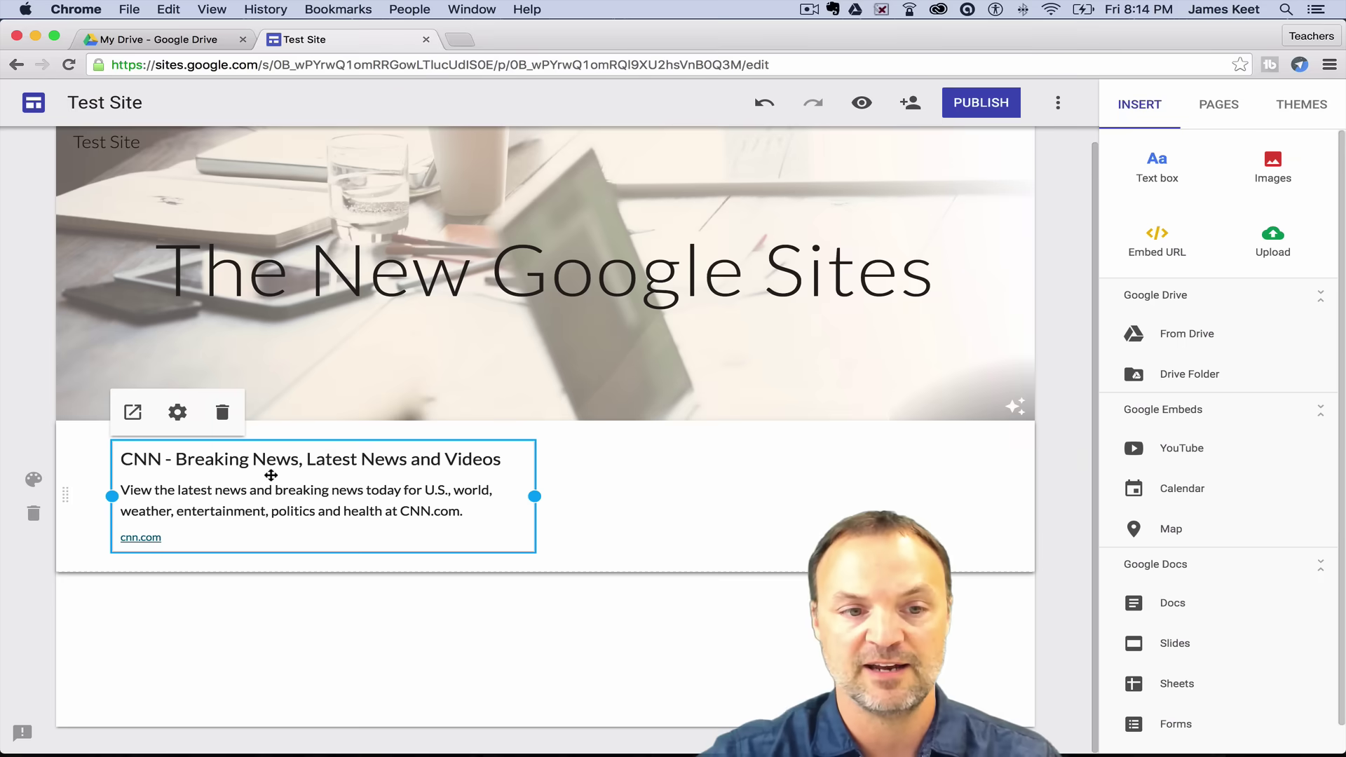
- Turn the CNN link card's title and description off and back on in its settings, and accept them
left_click(178, 413)
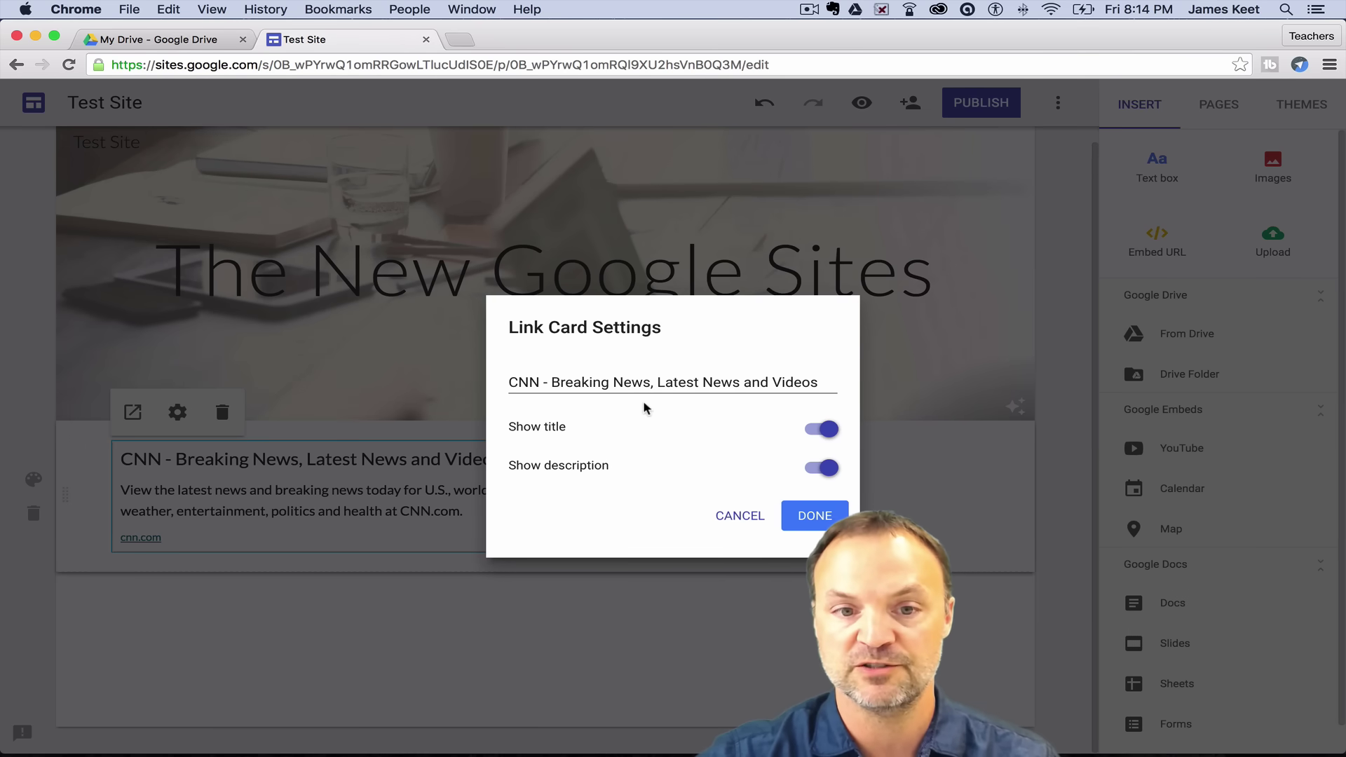
left_click(827, 434)
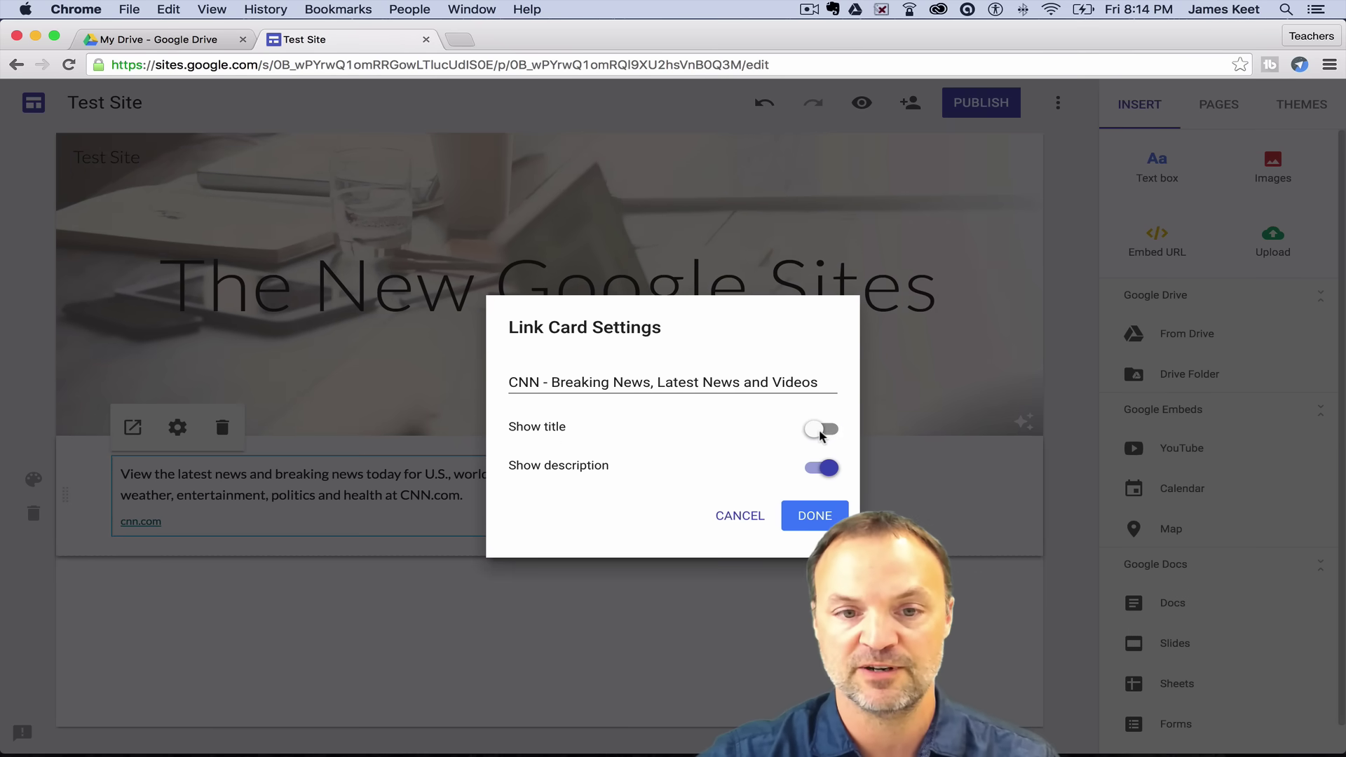
left_click(823, 433)
left_click(829, 483)
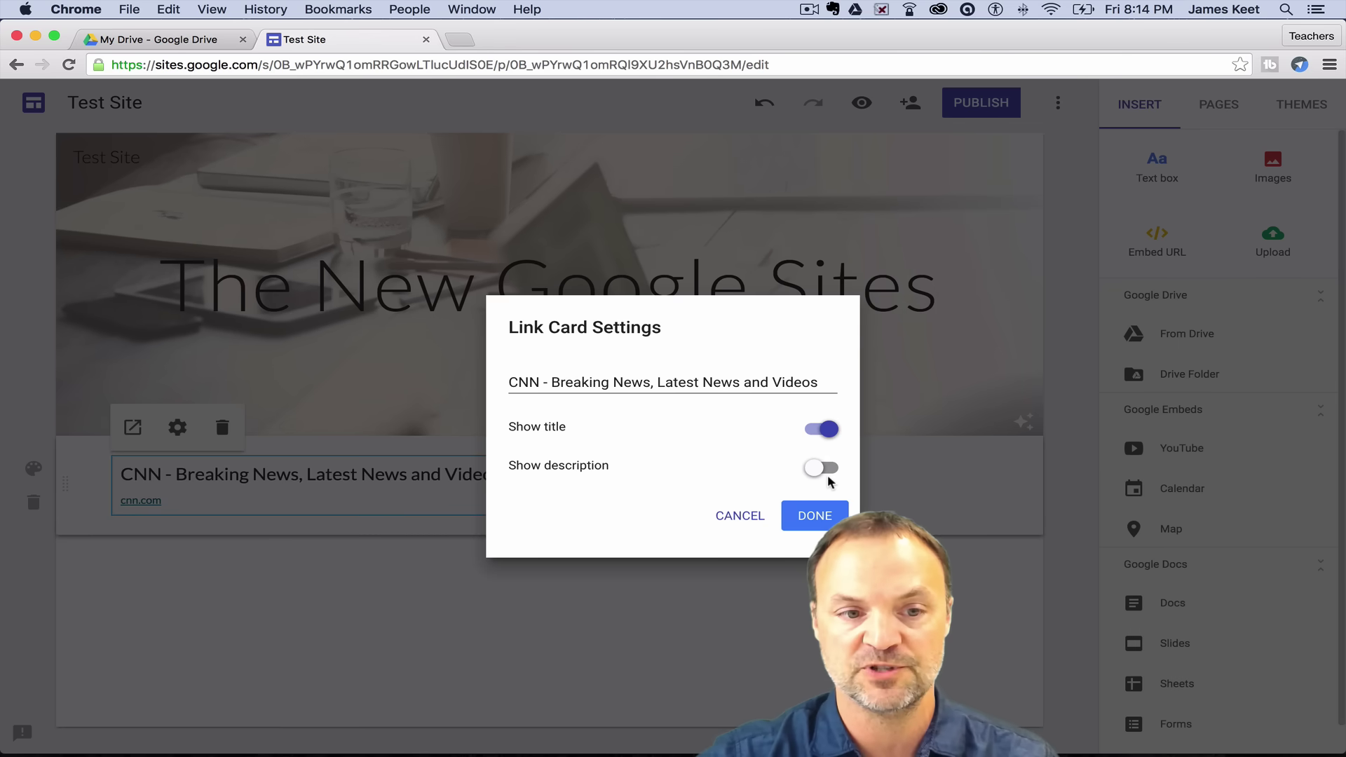
left_click(827, 474)
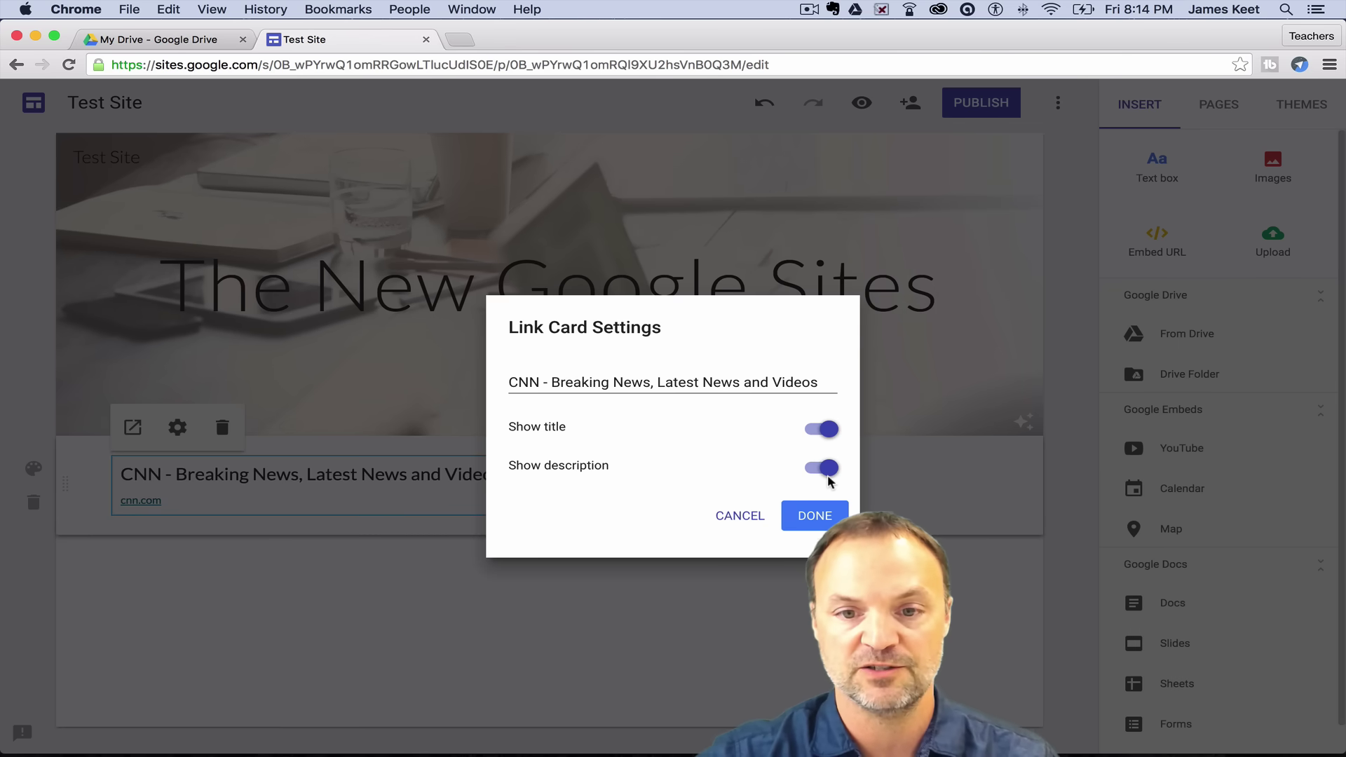
left_click(816, 520)
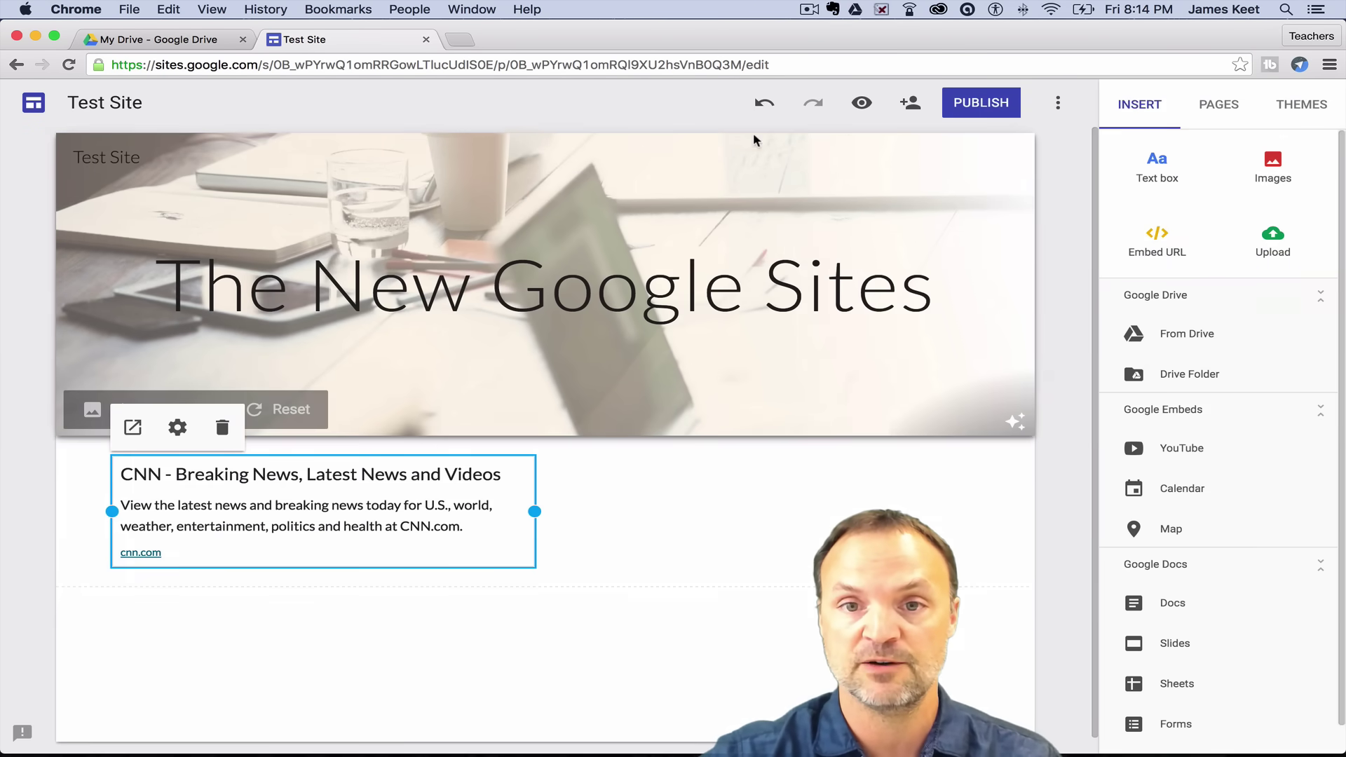
- Preview the site in the large screen, tablet and phone layouts, and return to the editor
left_click(861, 103)
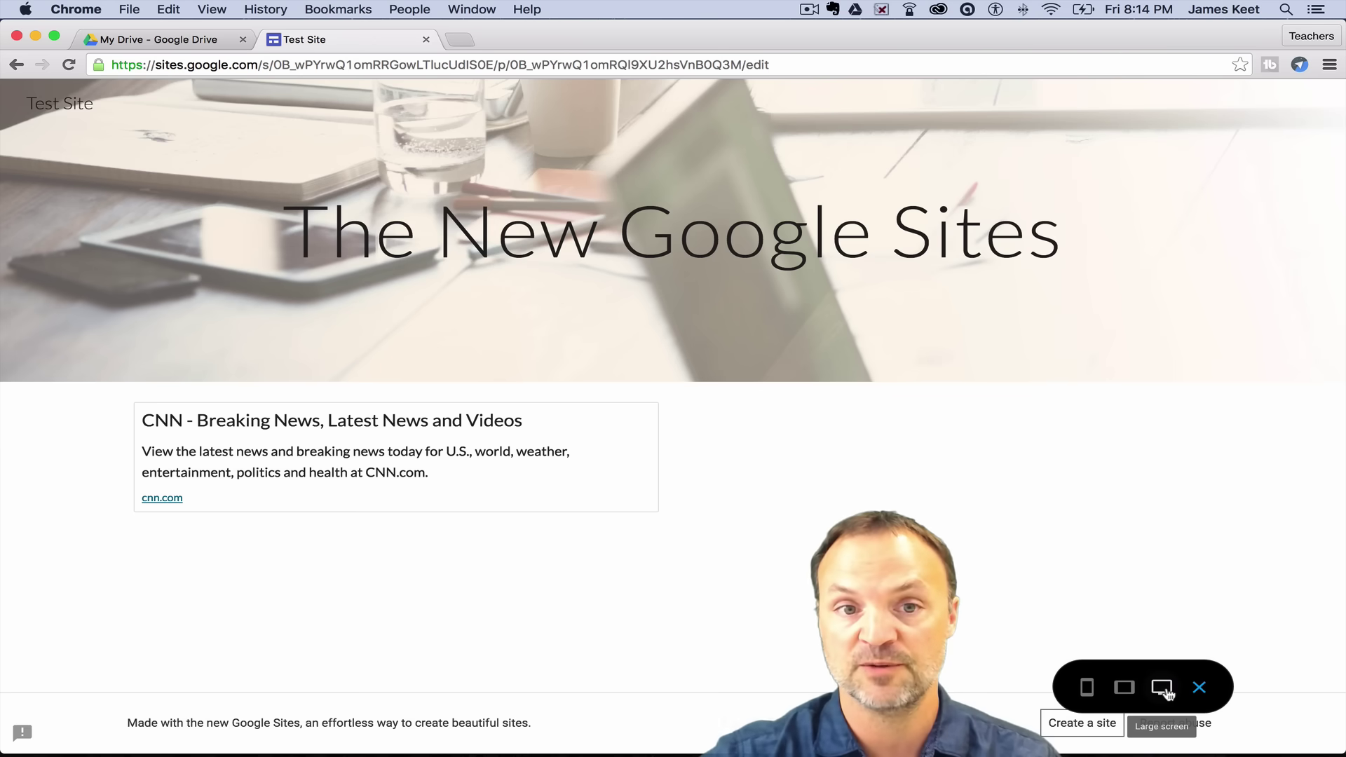
left_click(1125, 688)
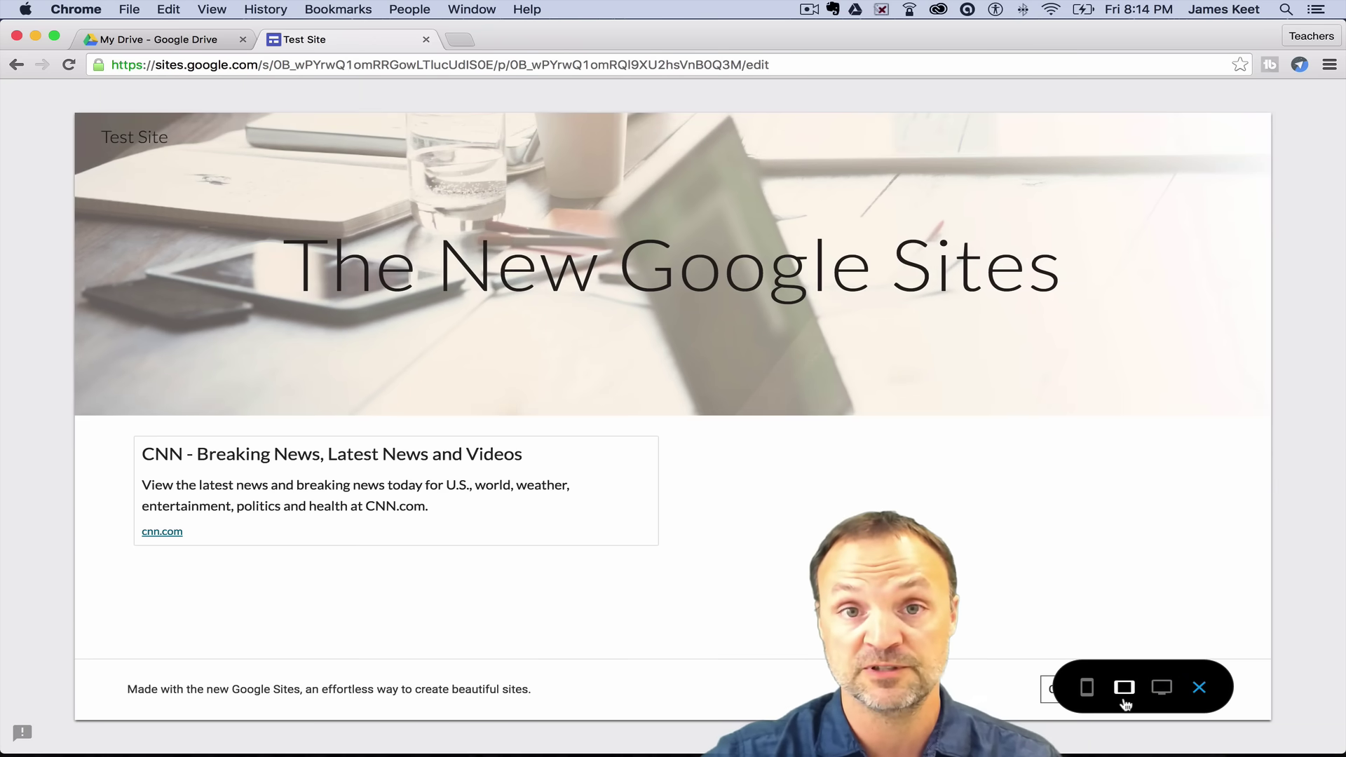
left_click(1087, 687)
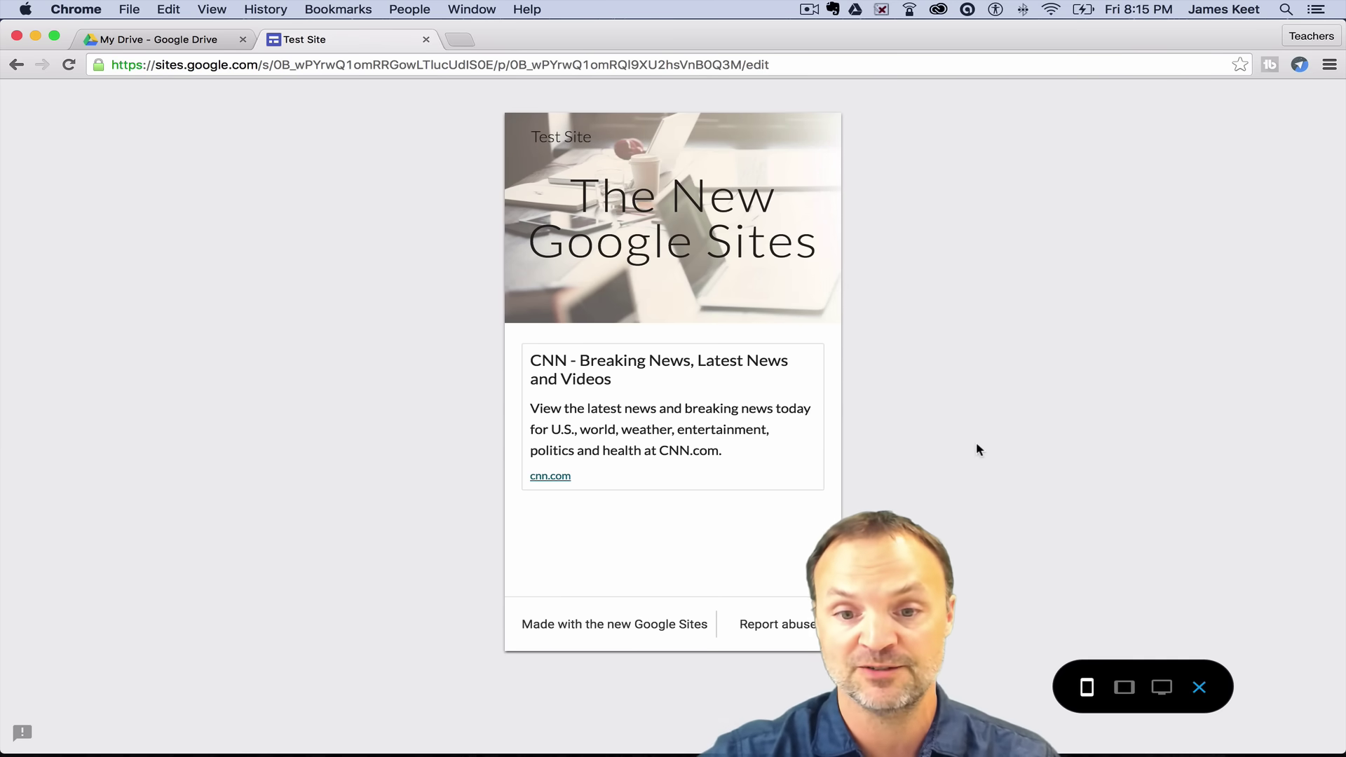
left_click(15, 66)
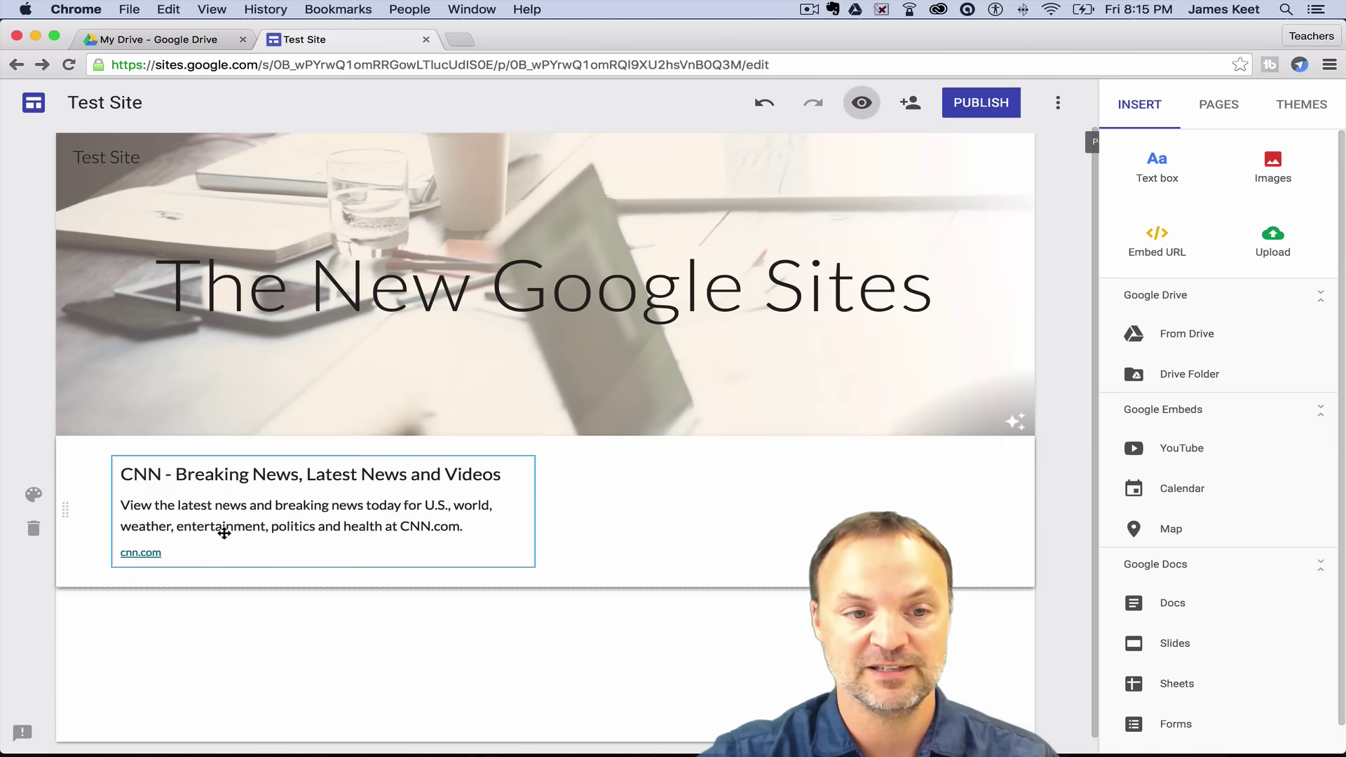
- Delete the CNN link card section and add two stacked text boxes below the header
left_click(33, 528)
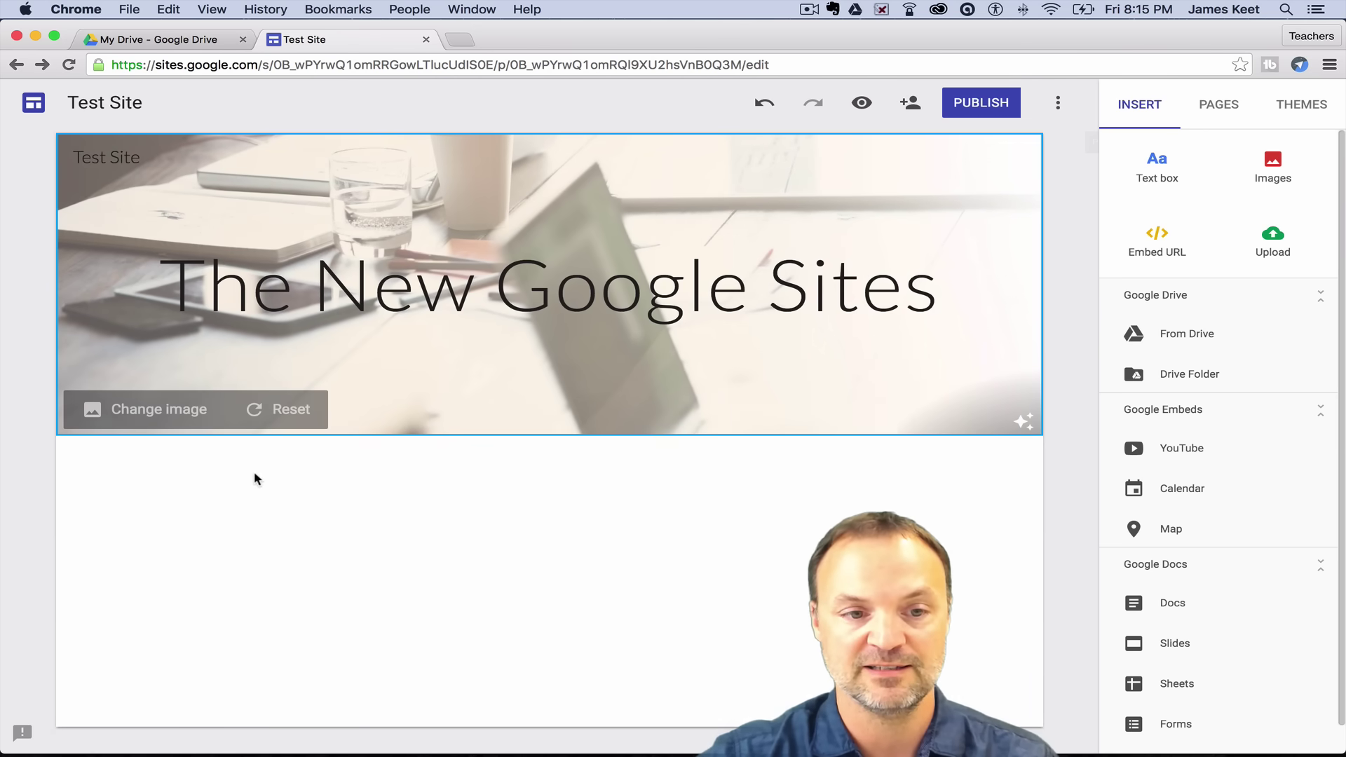
double_click(389, 508)
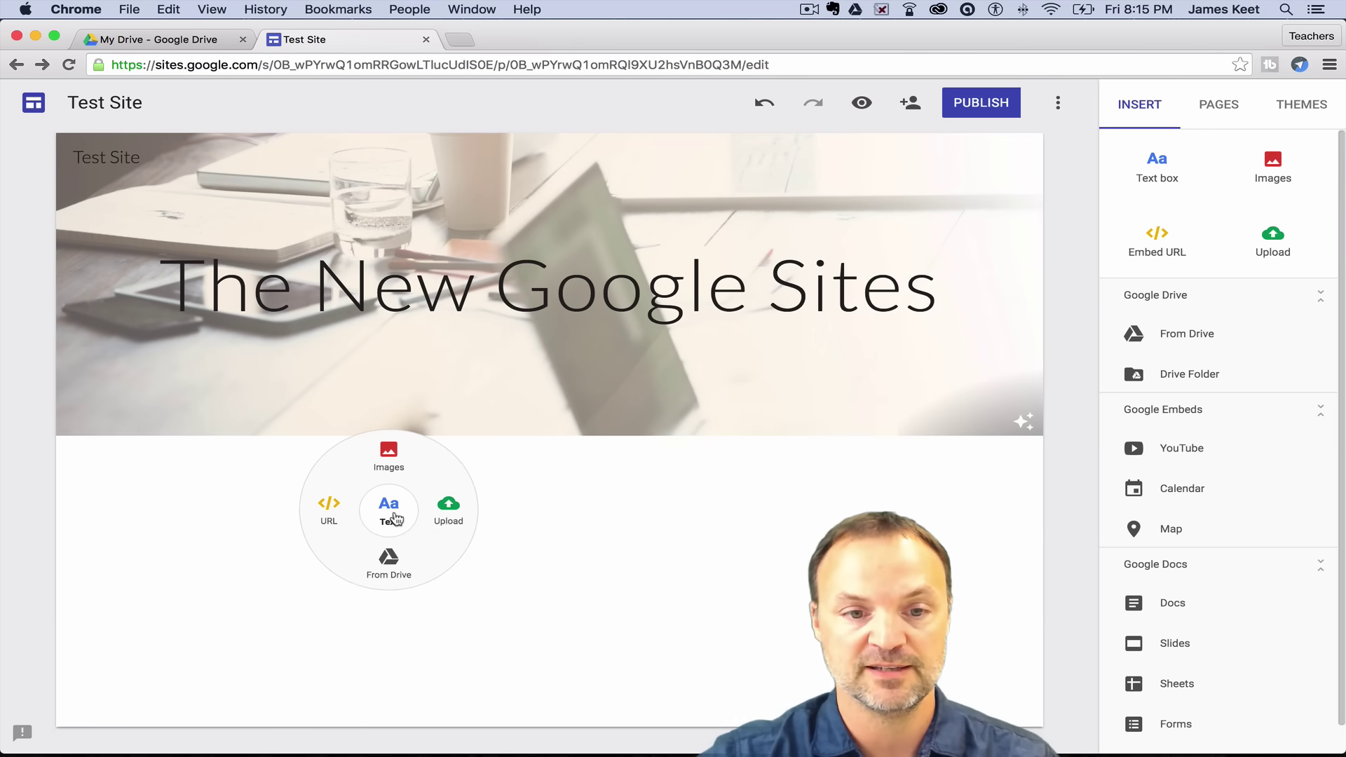
left_click(392, 517)
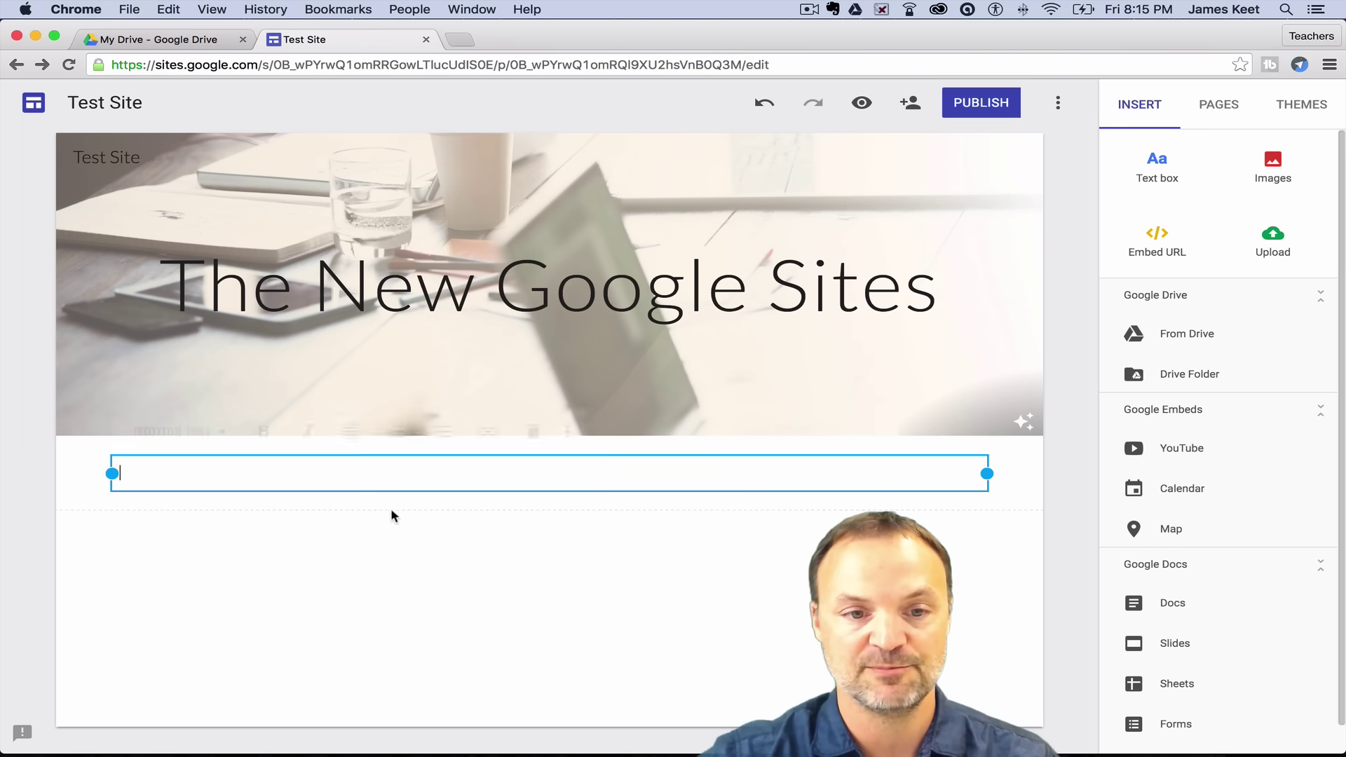
double_click(312, 556)
left_click(312, 556)
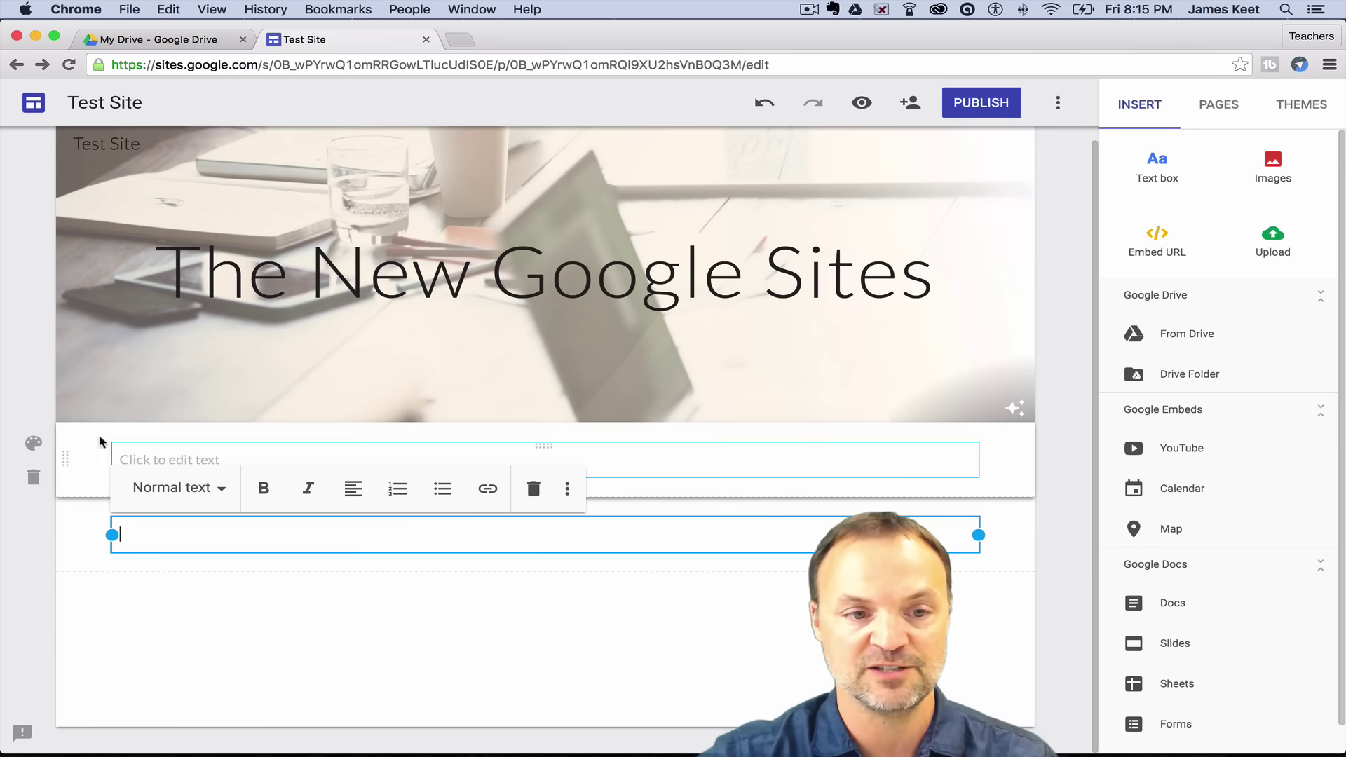
- Apply the Emphasis 2 style to the upper text section
left_click(33, 443)
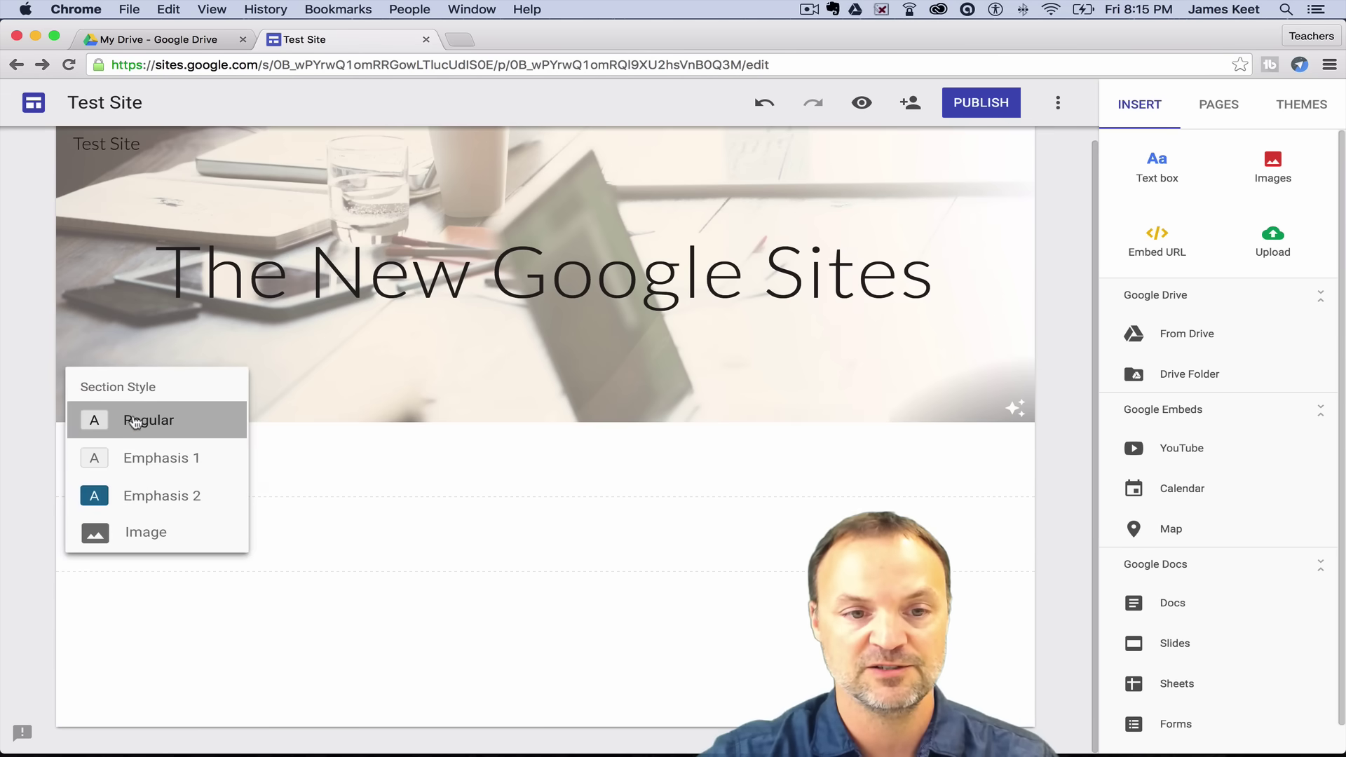
left_click(147, 507)
left_click(244, 557)
- Enter "Hello Google" in the text box of the lower section
left_click(246, 554)
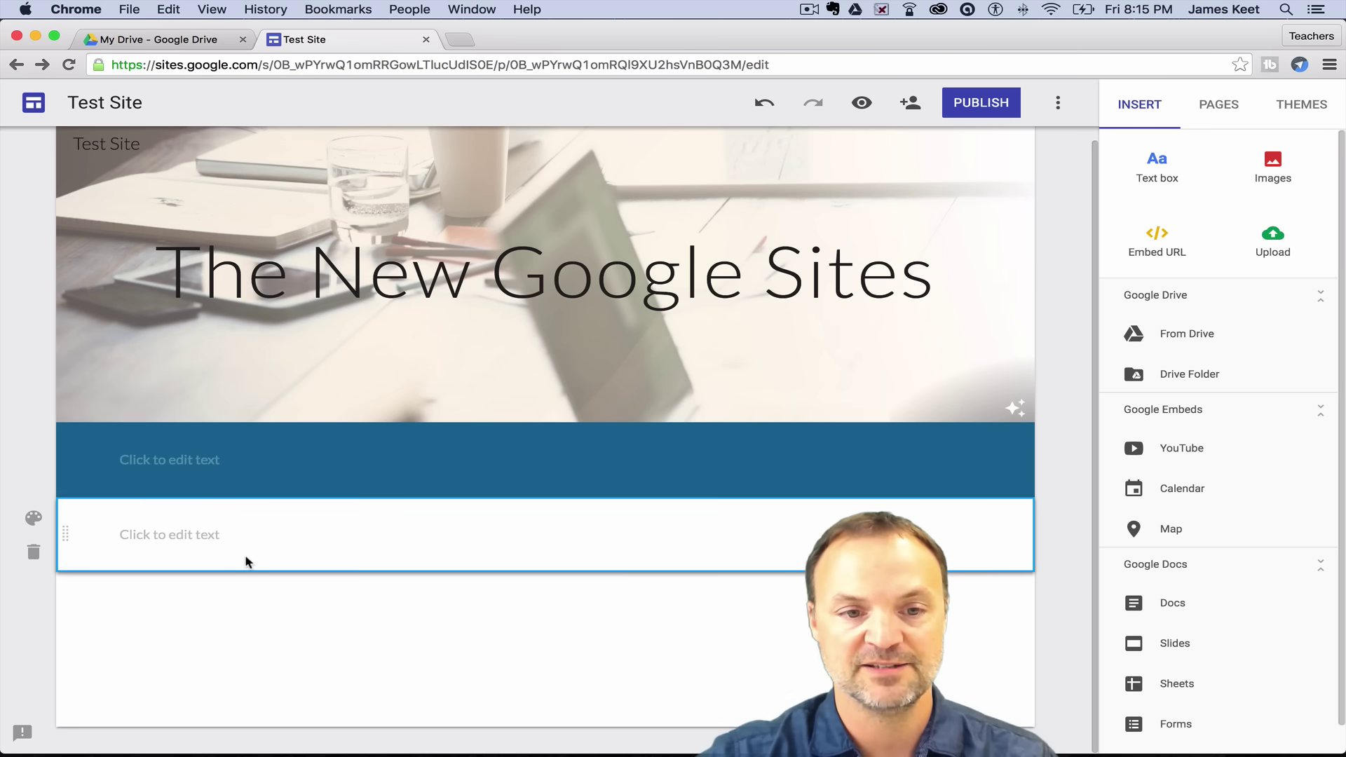
left_click(347, 547)
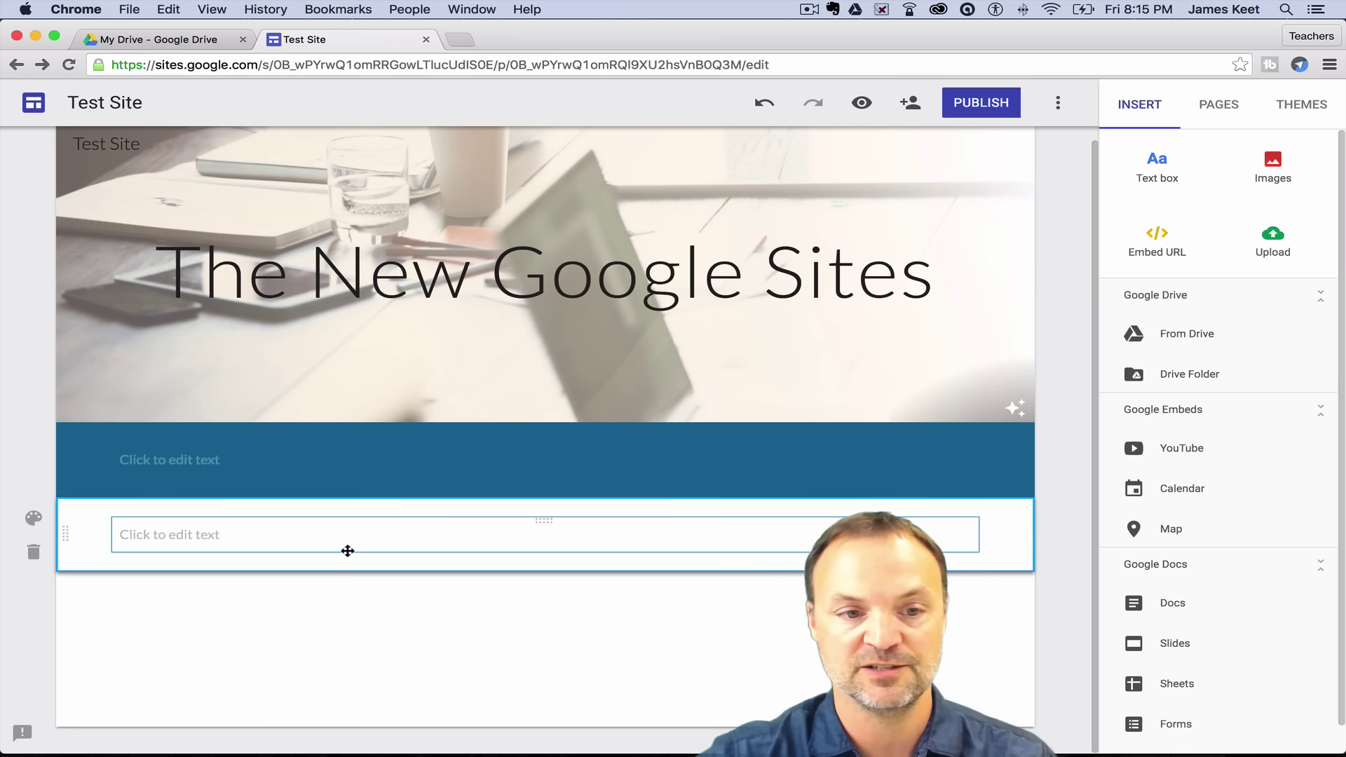
left_click(260, 538)
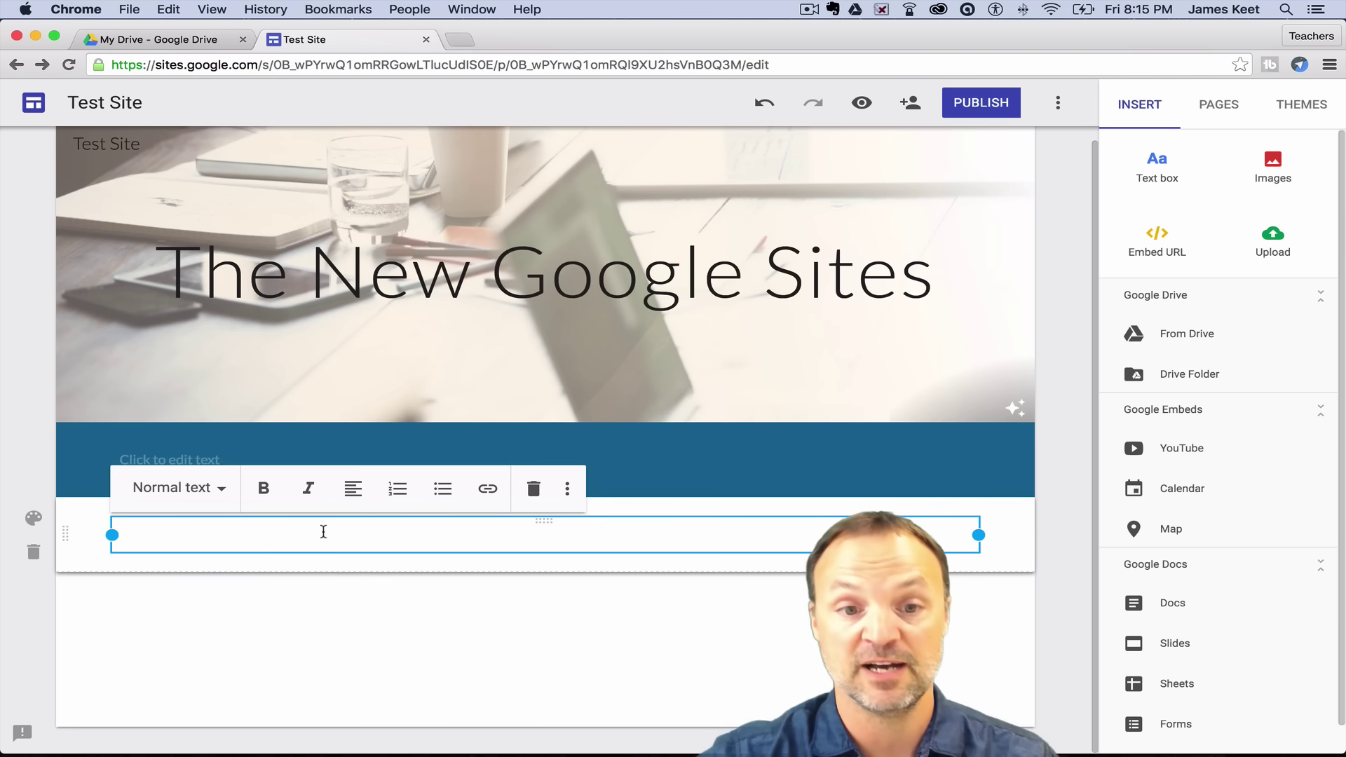
type("Hello Google")
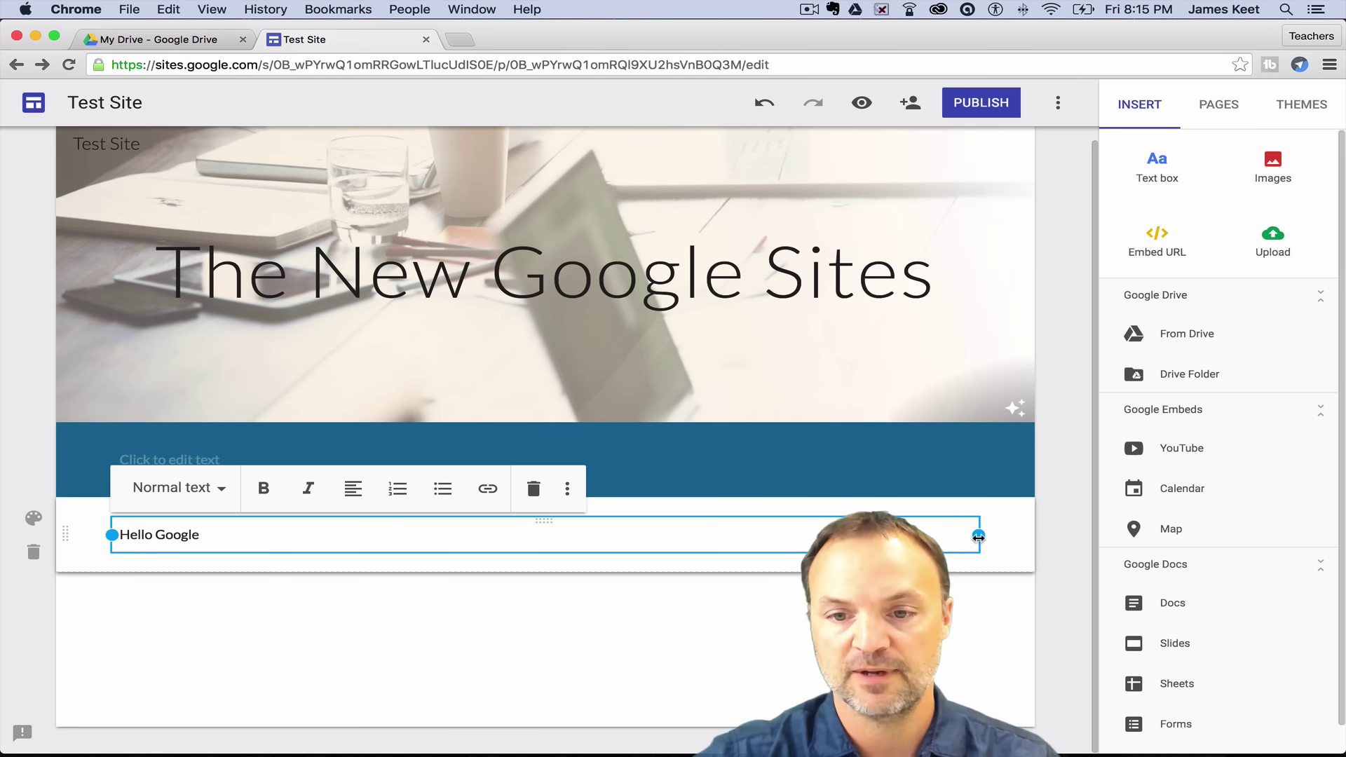
- Narrow the "Hello Google" text box to just fit its text and move it right of the section's center
left_click_drag(978, 536, 253, 537)
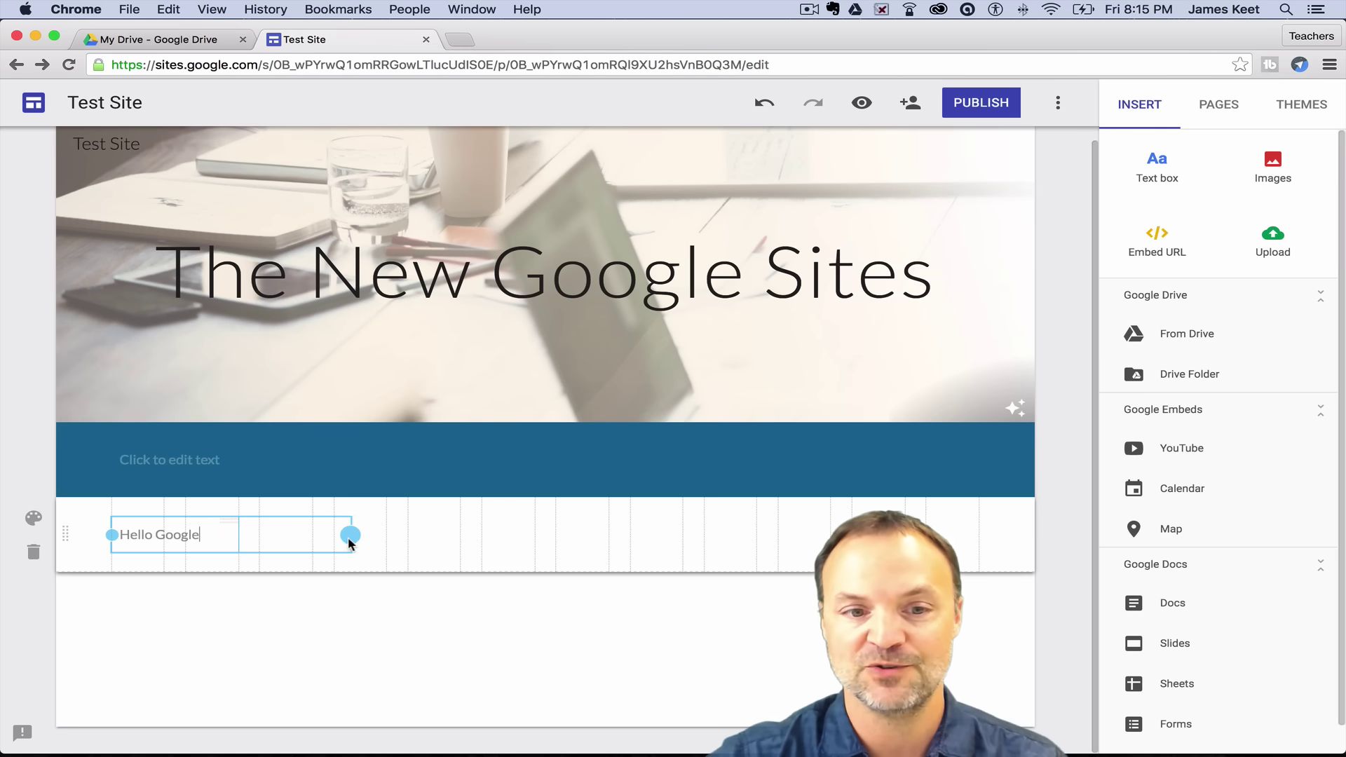
left_click_drag(372, 543, 378, 544)
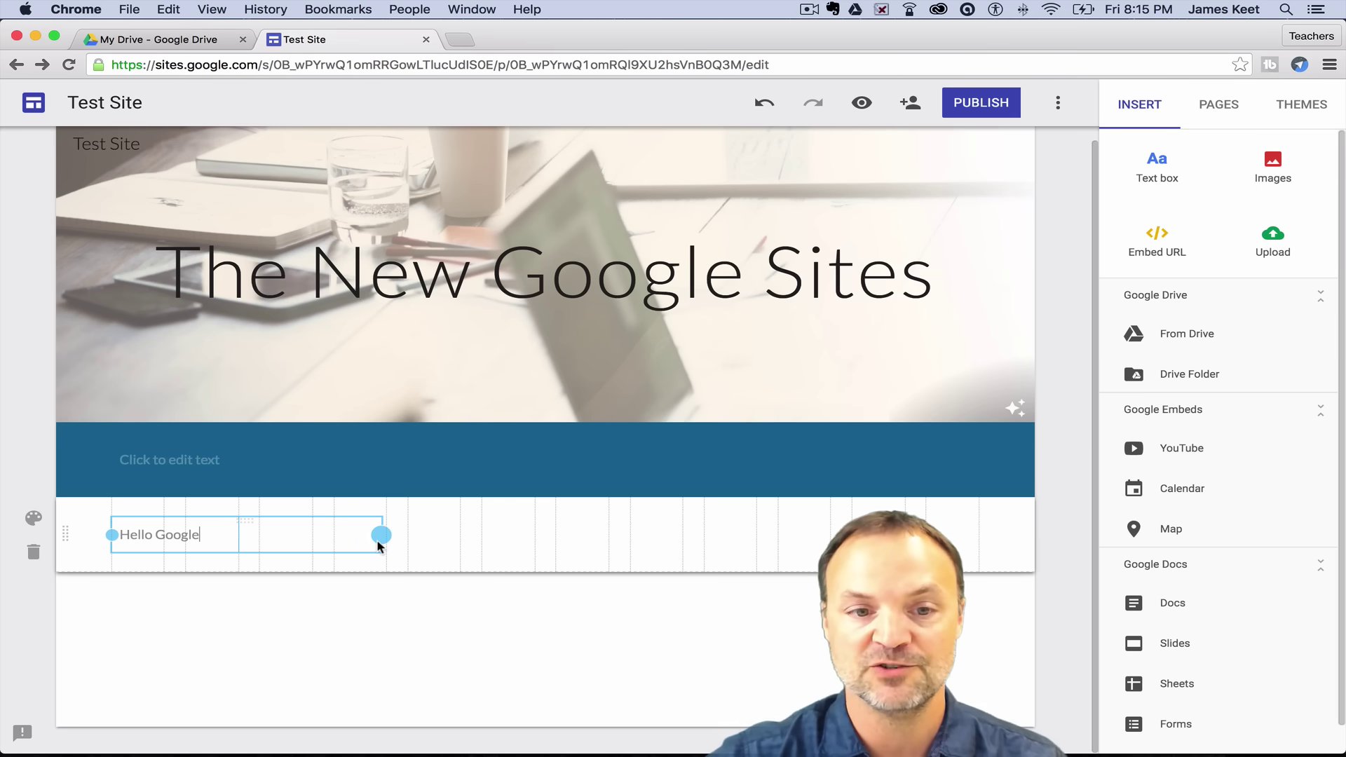
left_click_drag(378, 545, 736, 557)
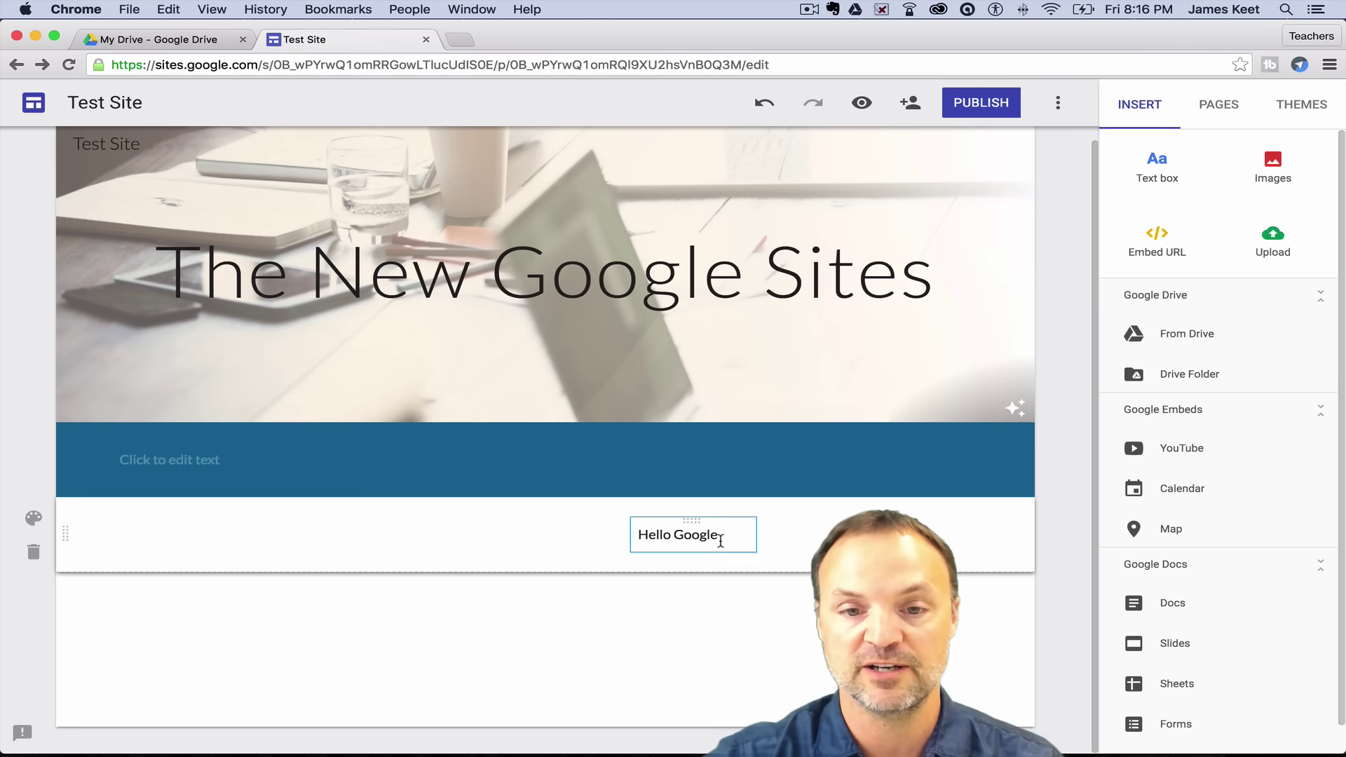
left_click(677, 533)
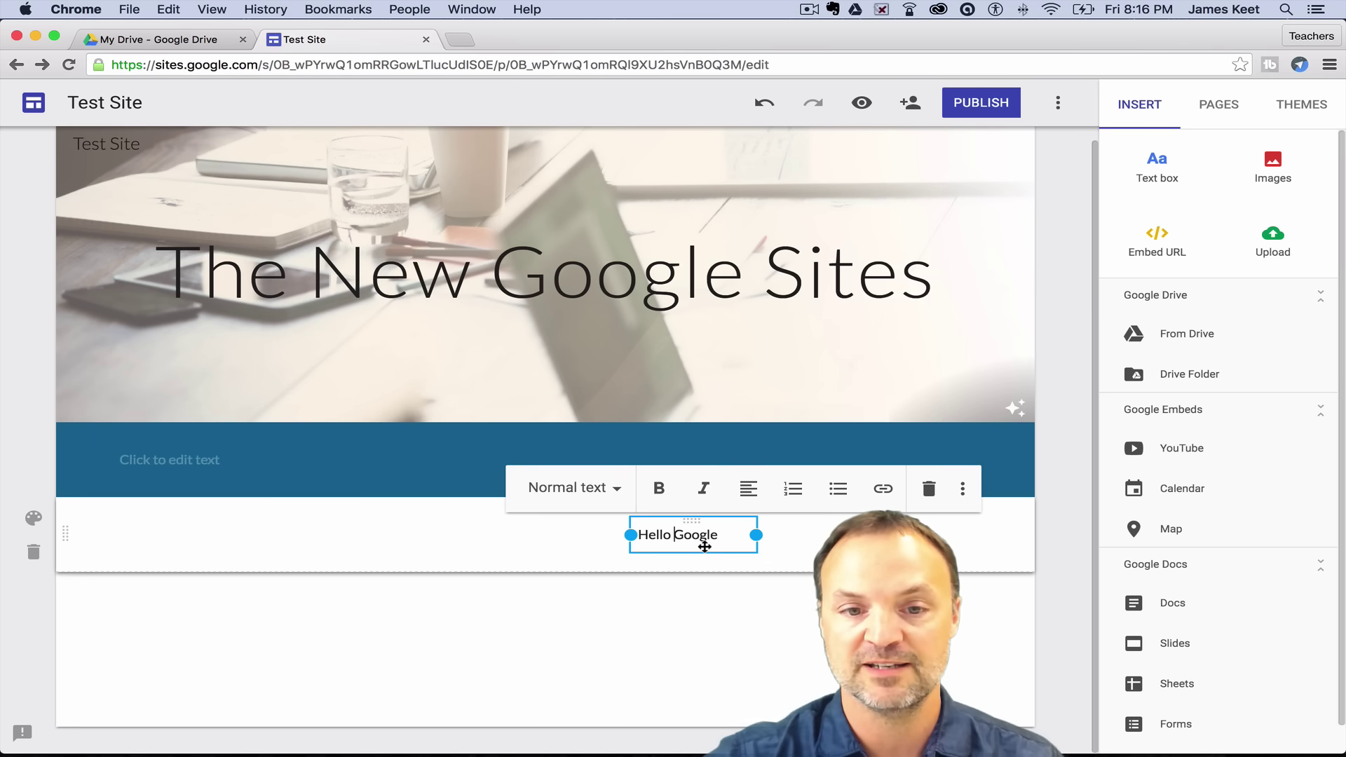
- Insert a spotted puffer fish picture from an image search for "fish" into the empty space beside the "Hello Google" text
left_click(526, 537)
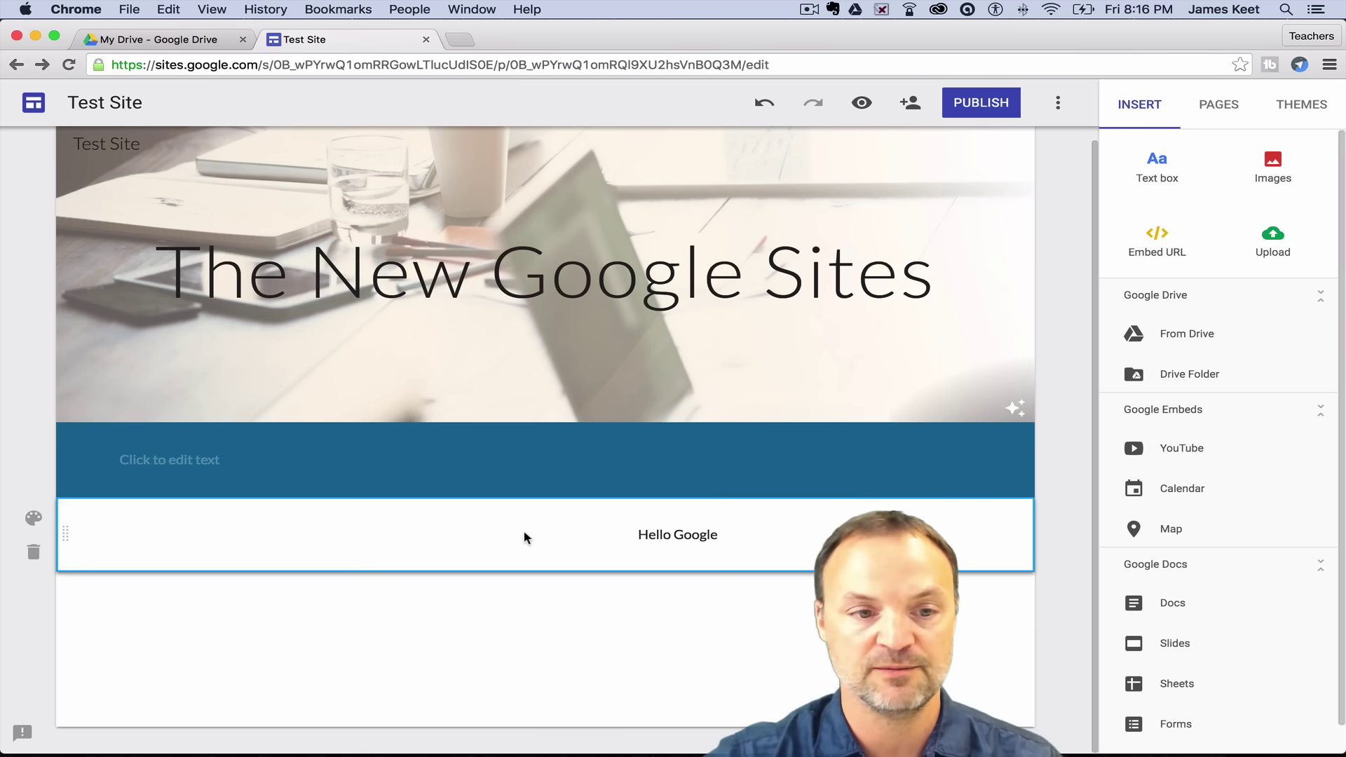
double_click(526, 537)
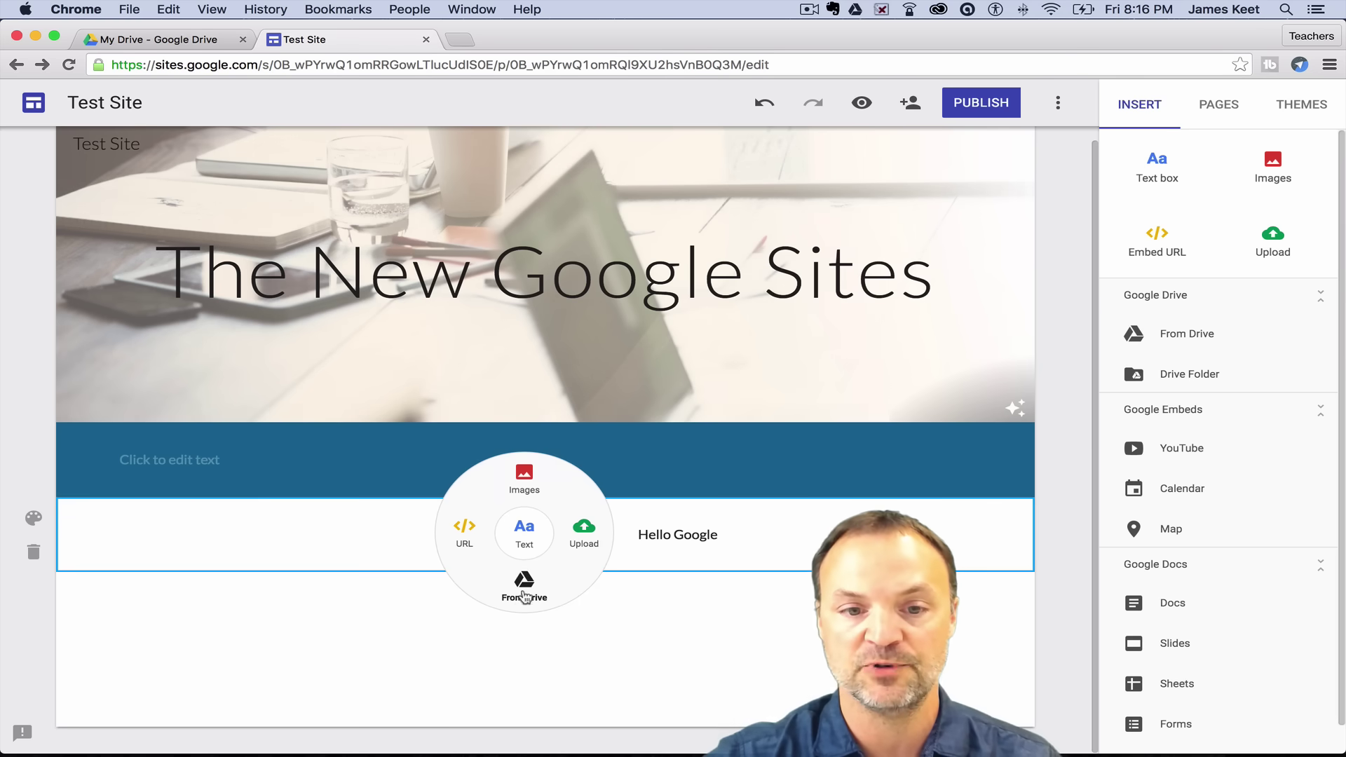
left_click(525, 477)
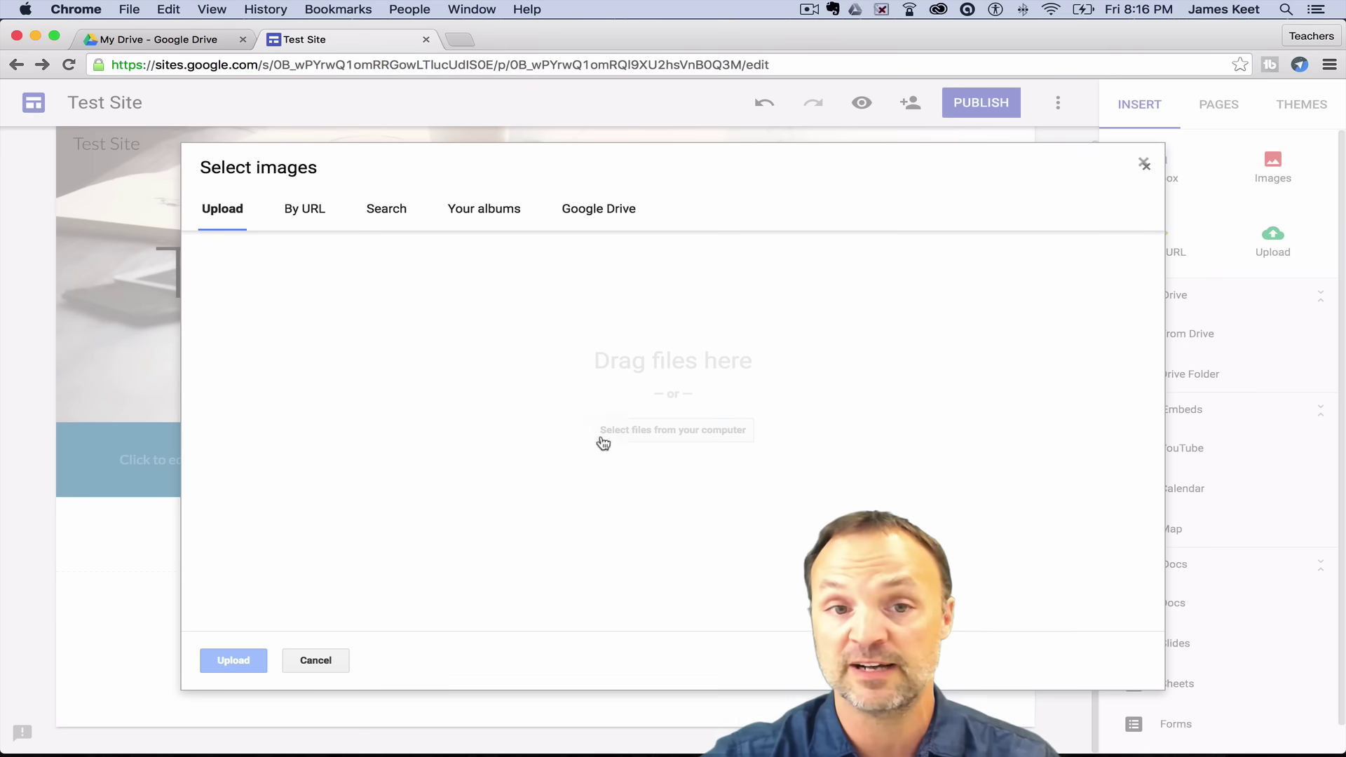
left_click(311, 223)
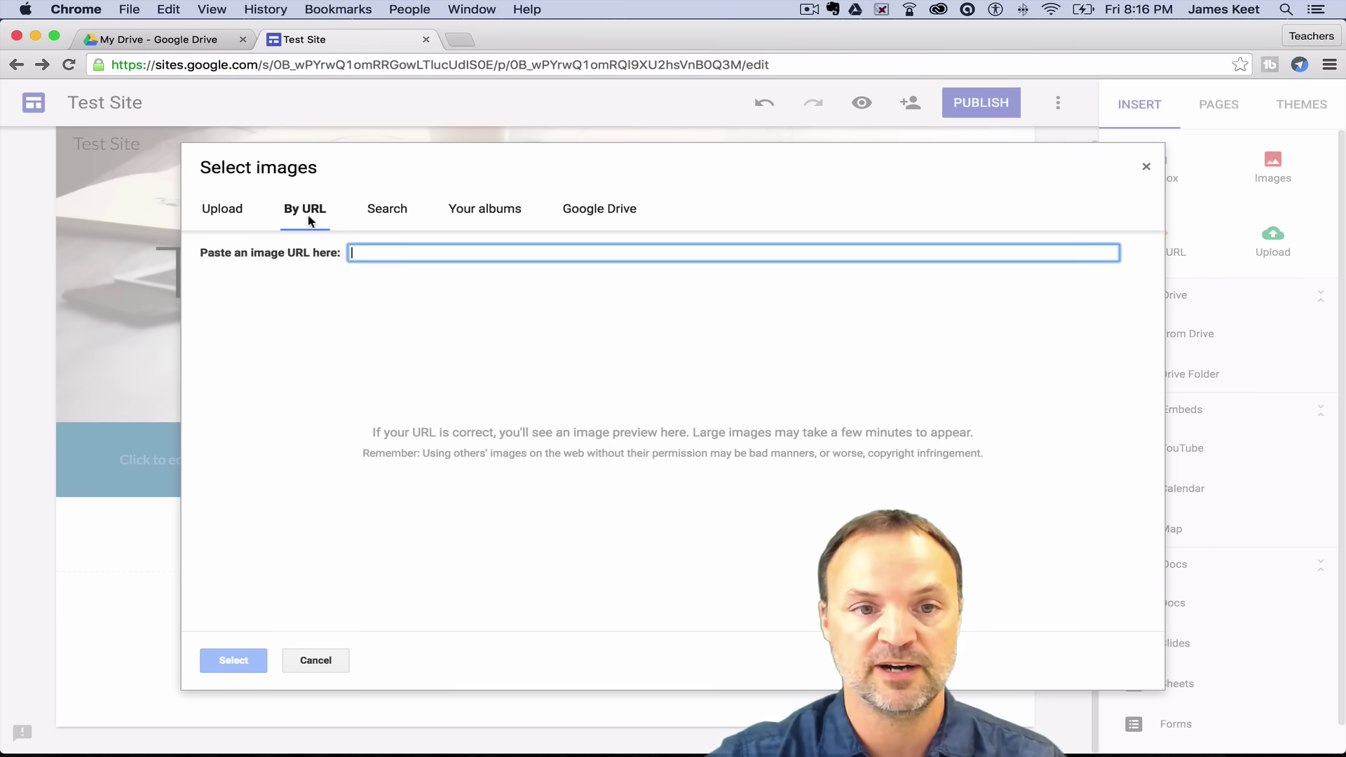
left_click(372, 210)
type("fish")
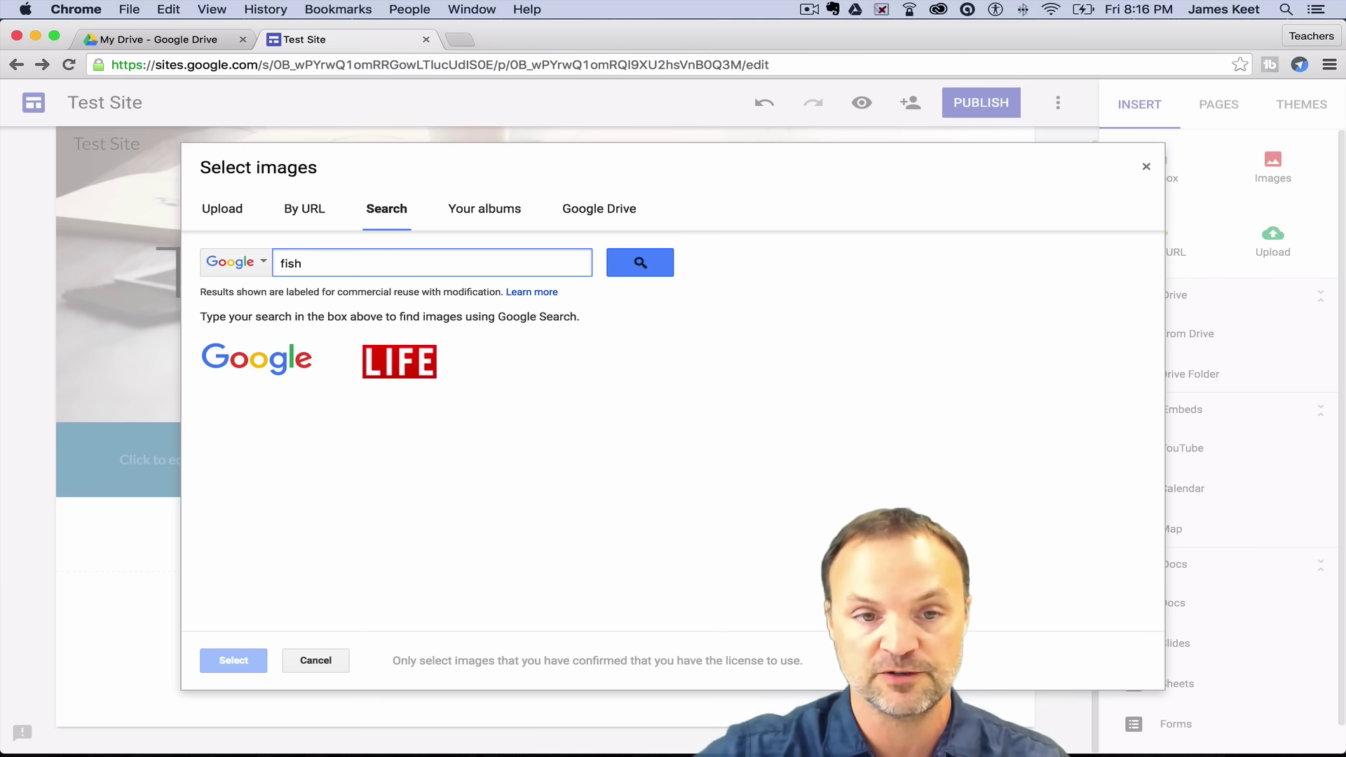
key("Return")
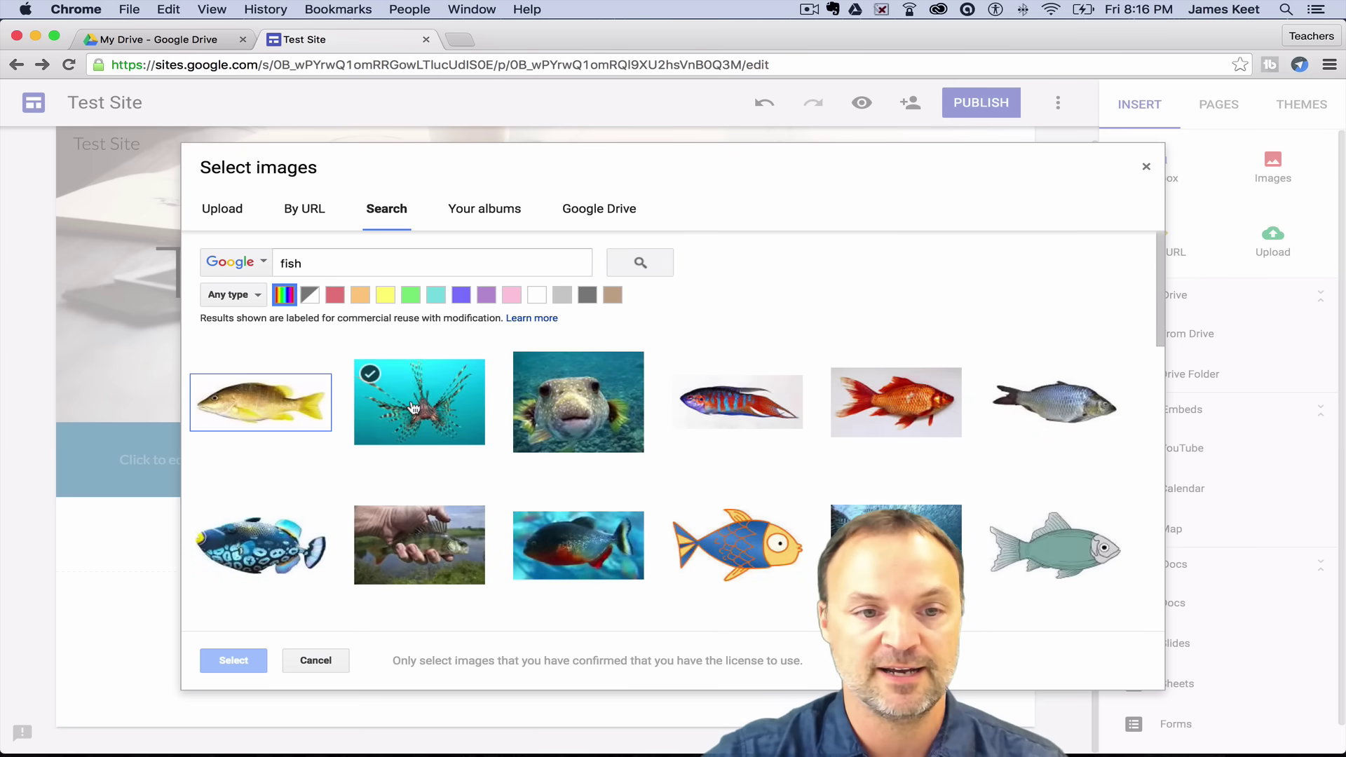
left_click(571, 416)
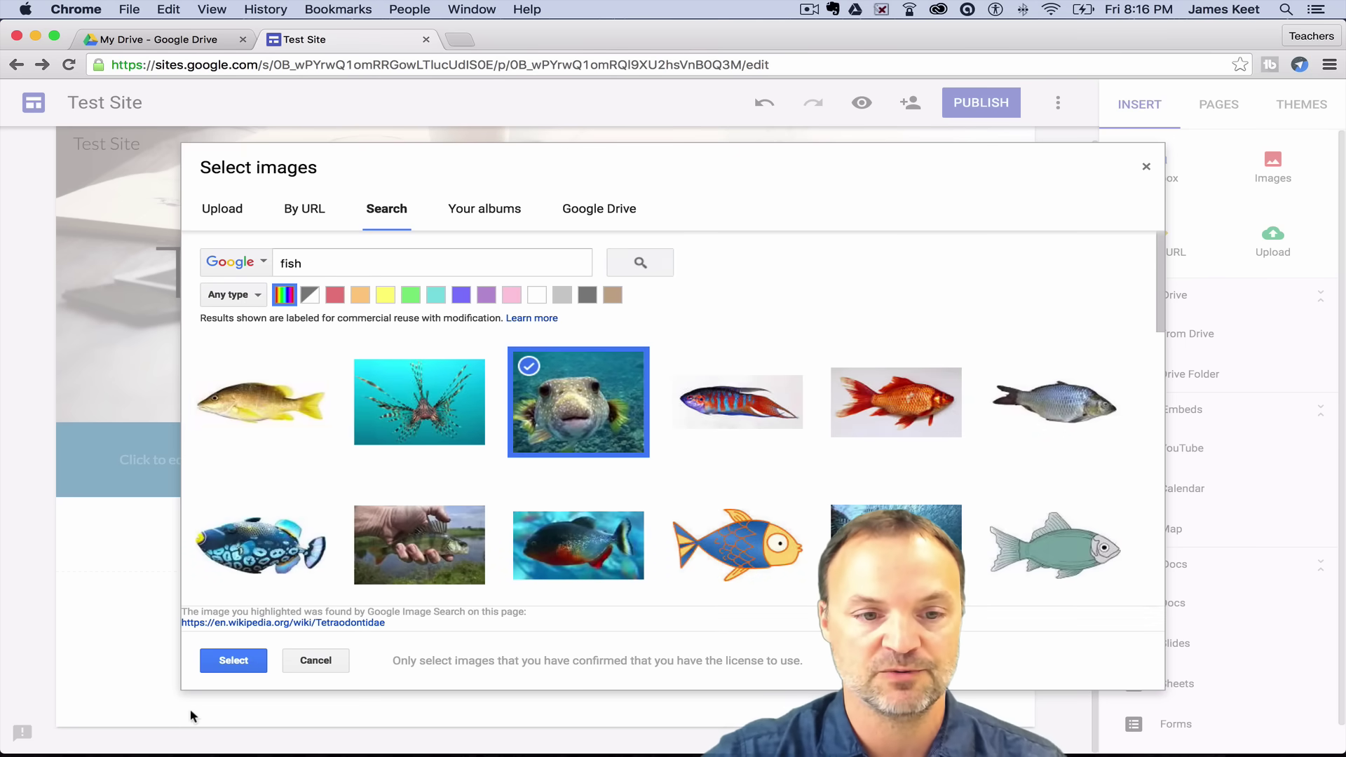
left_click(233, 662)
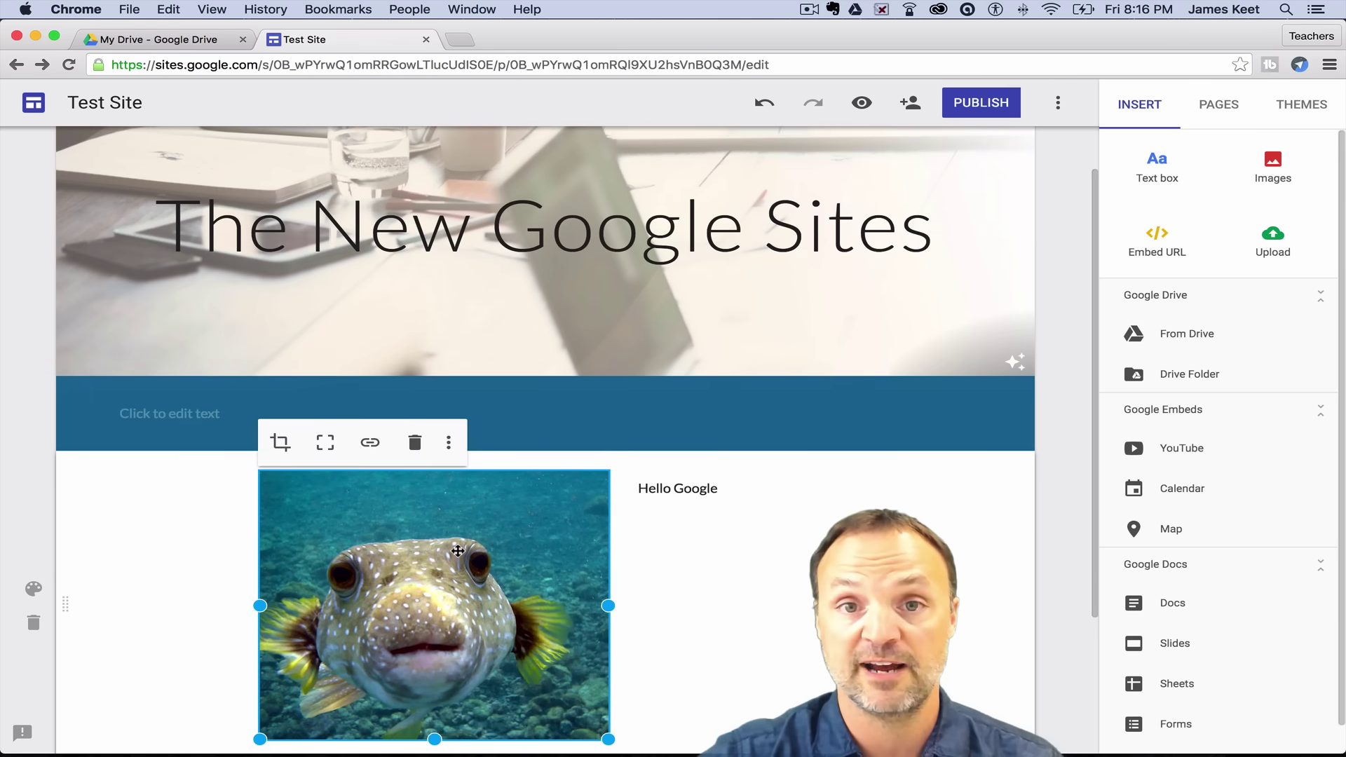
- Move the fish image to the right side of the "Hello Google" text and look at its additional image options
left_click_drag(458, 551, 843, 561)
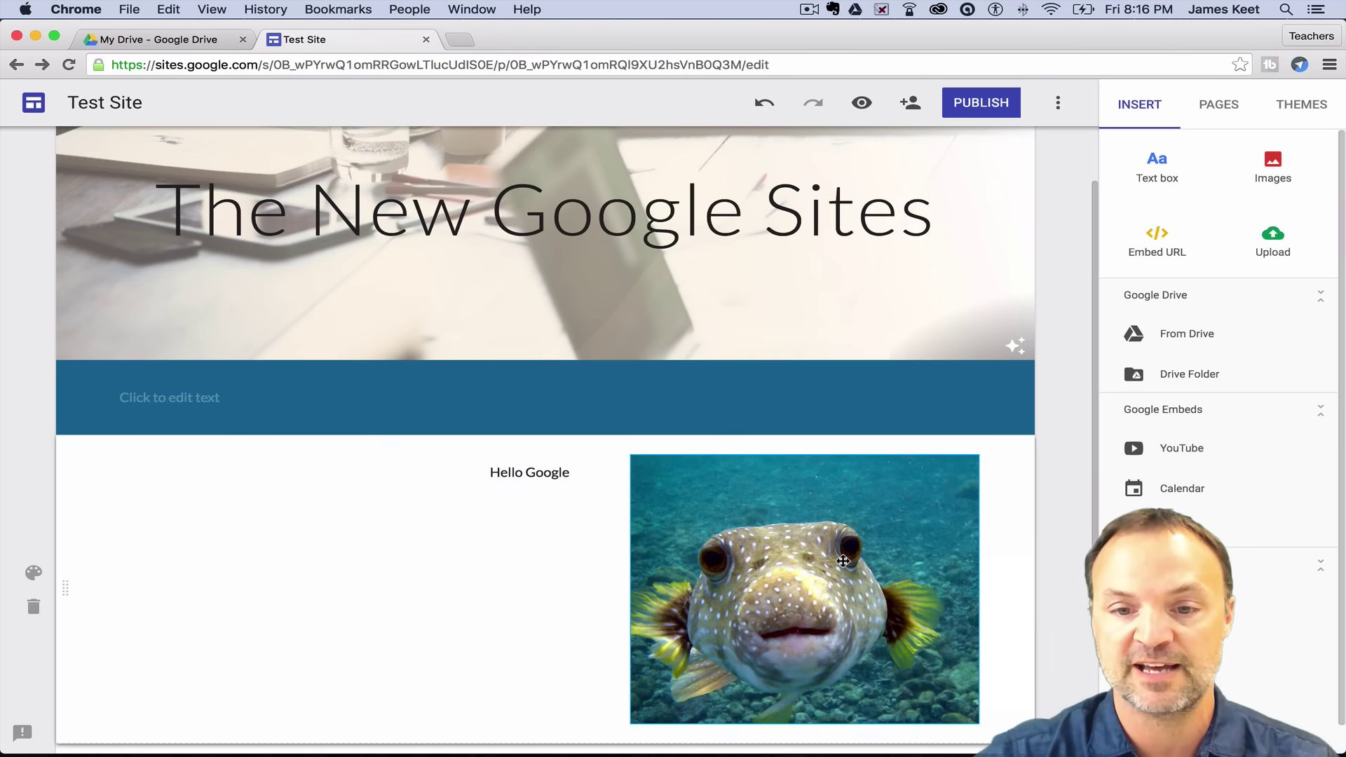
left_click(828, 552)
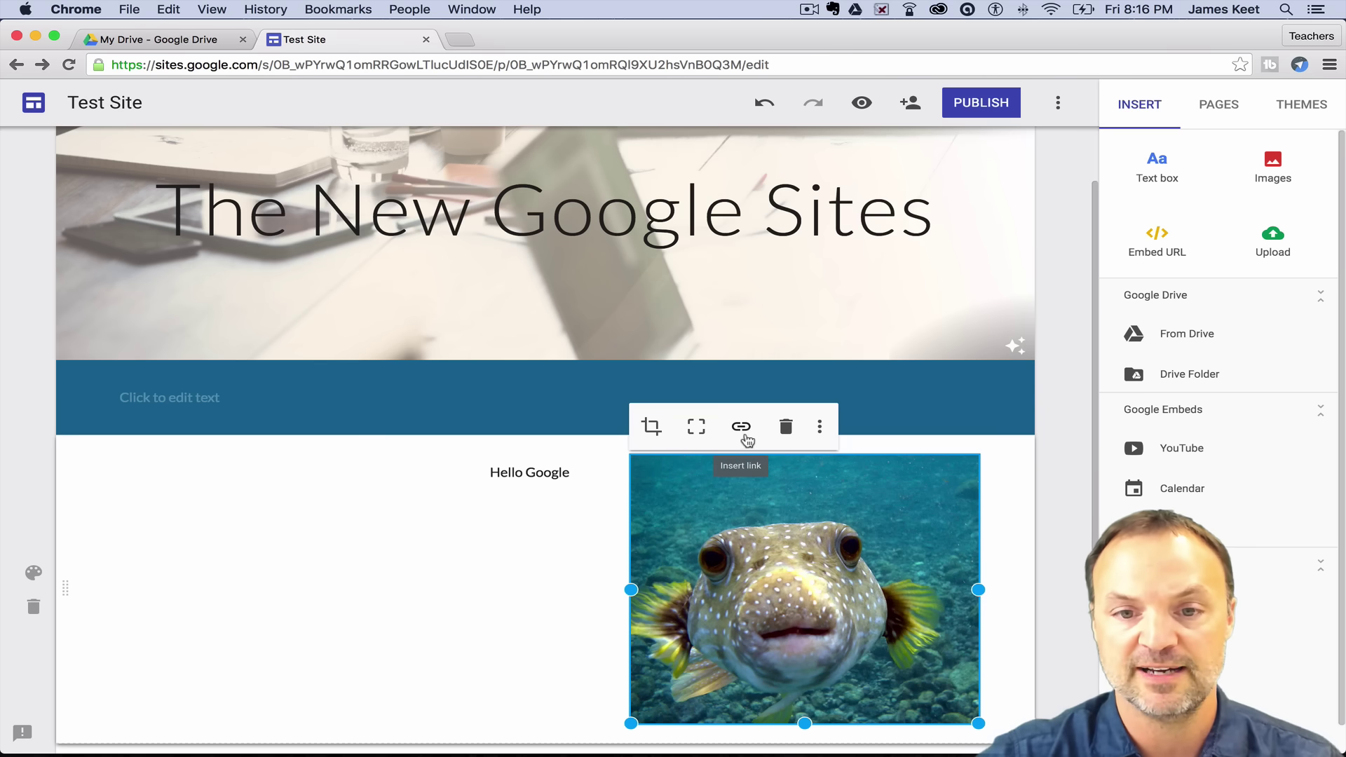
left_click(819, 429)
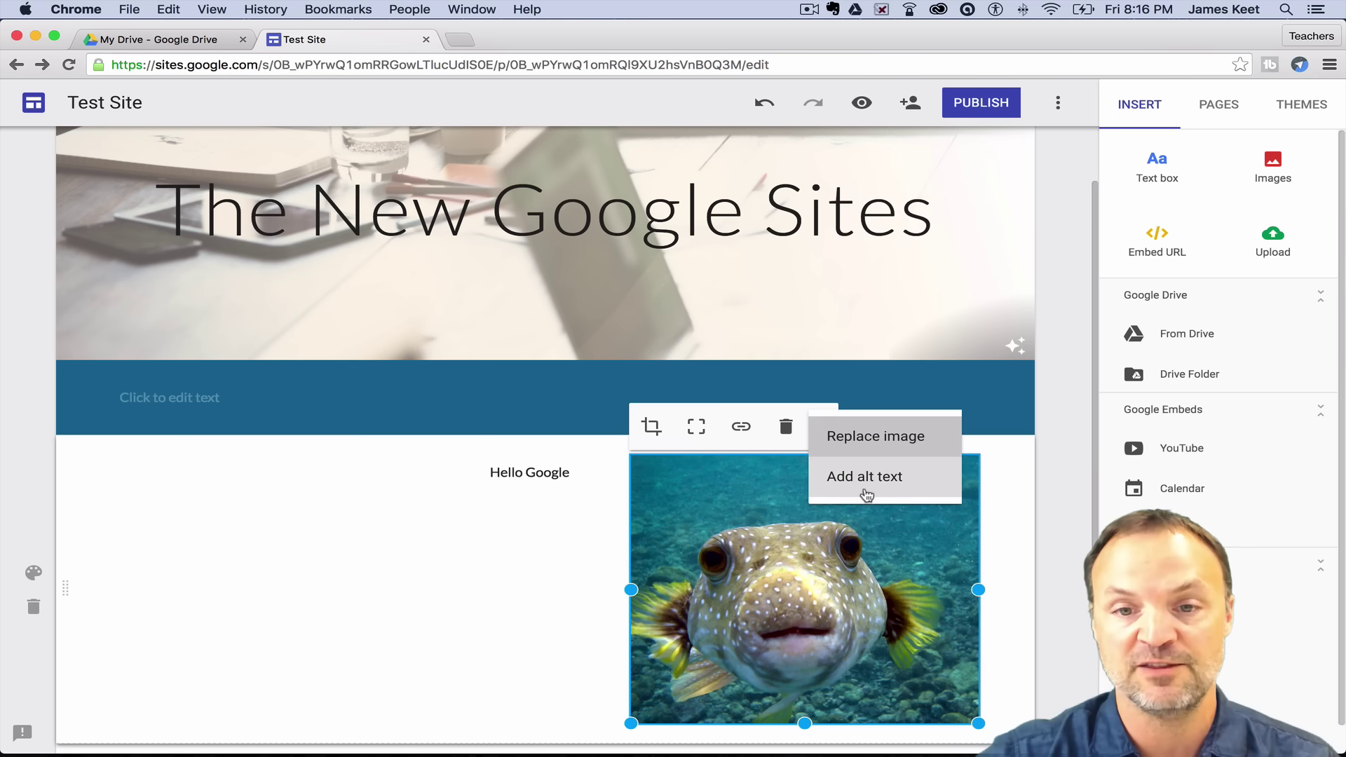
left_click(610, 565)
- Shrink the fish image proportionally and place it to the left of the "Hello Google" text
left_click(924, 673)
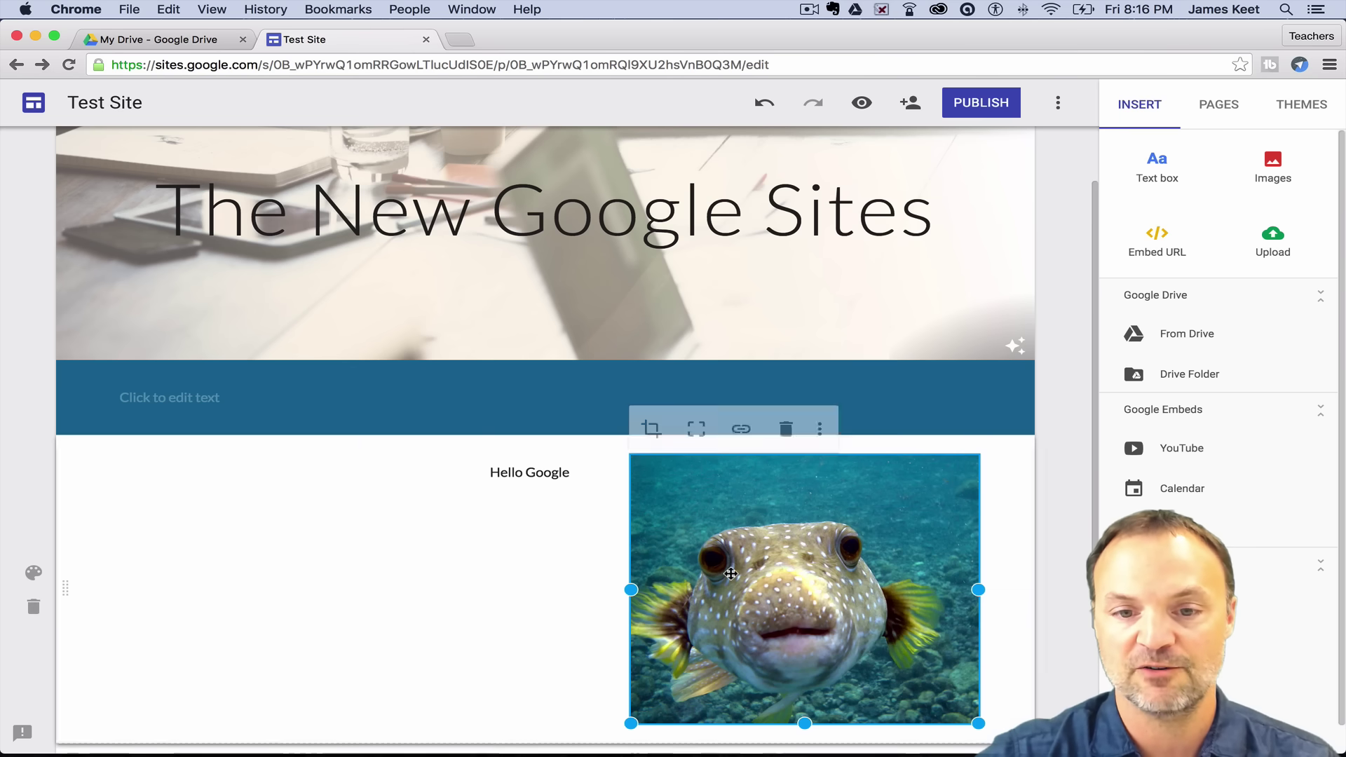
left_click_drag(978, 723, 831, 619)
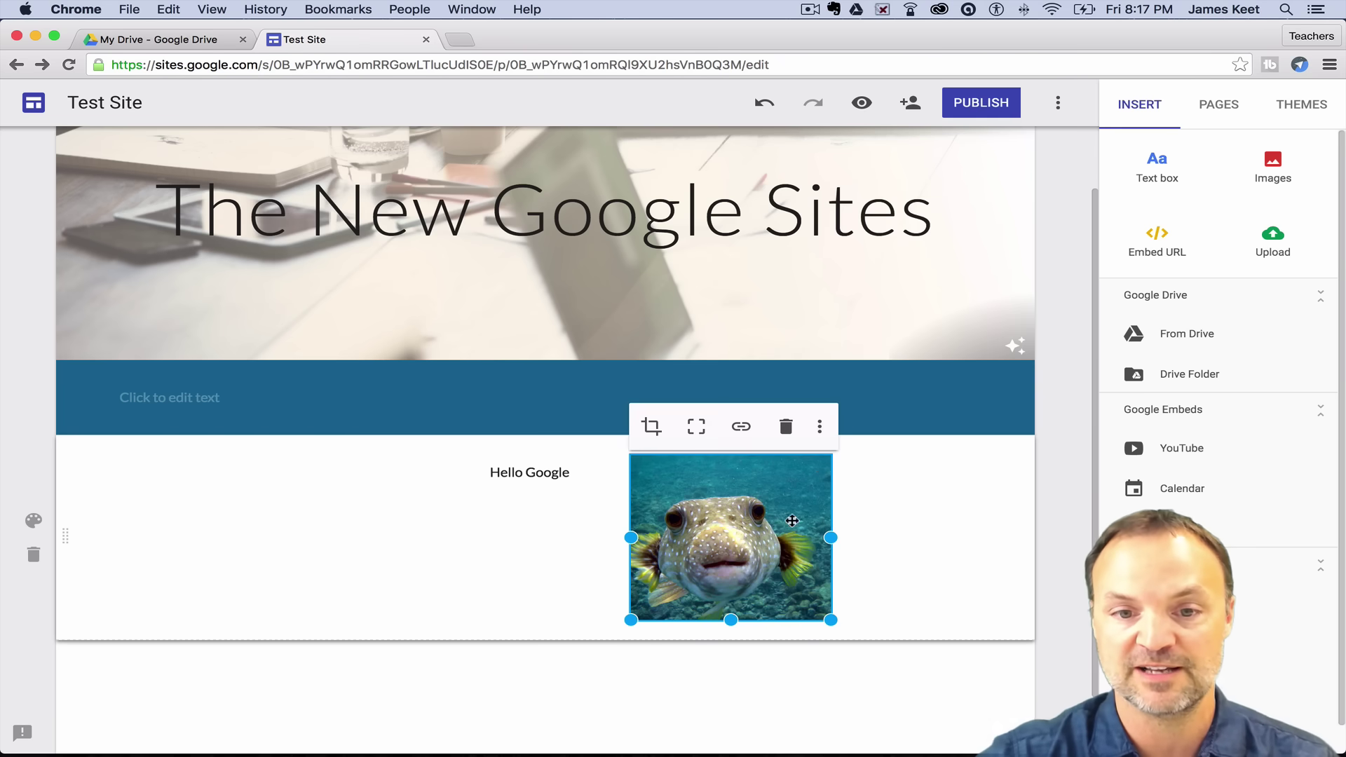
left_click_drag(789, 523, 366, 490)
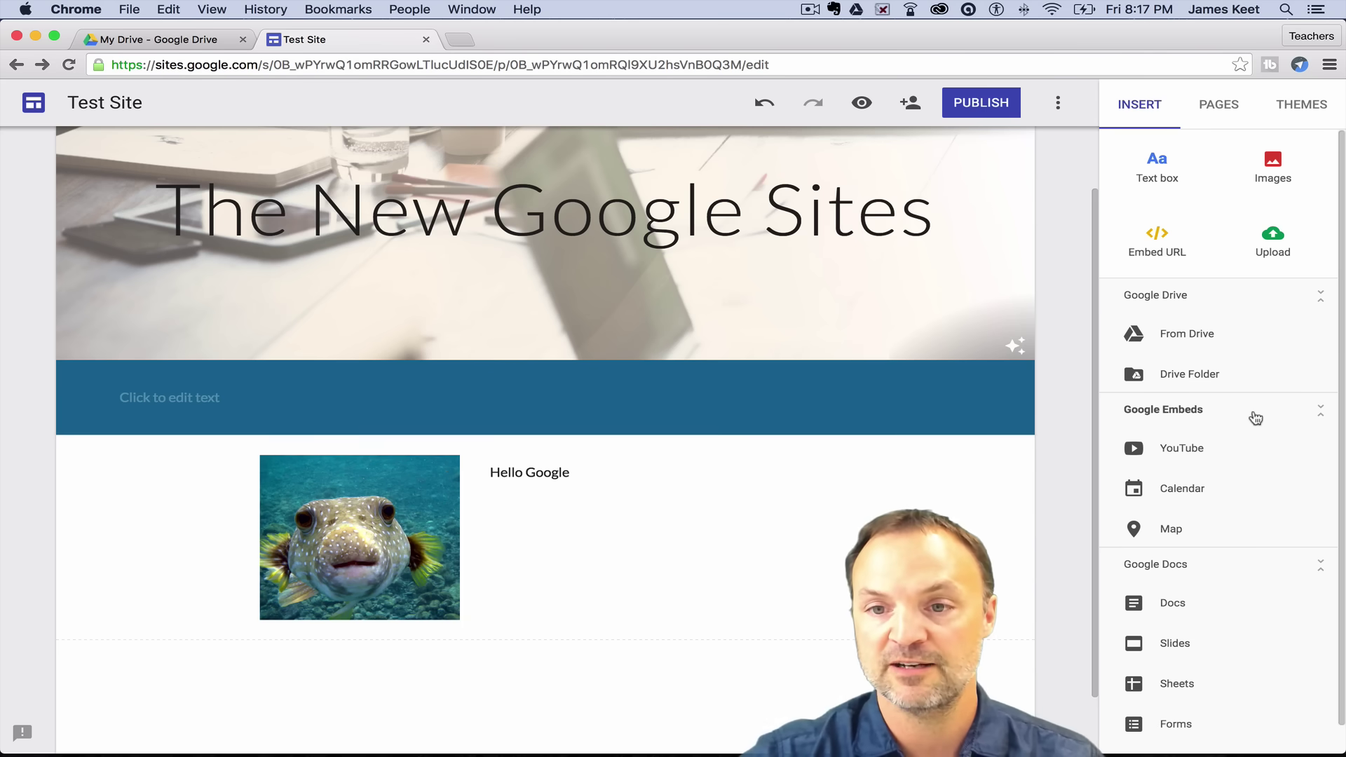
- Insert the "Teachers Tech" Drive folder as a new section below the fish image
left_click(1192, 375)
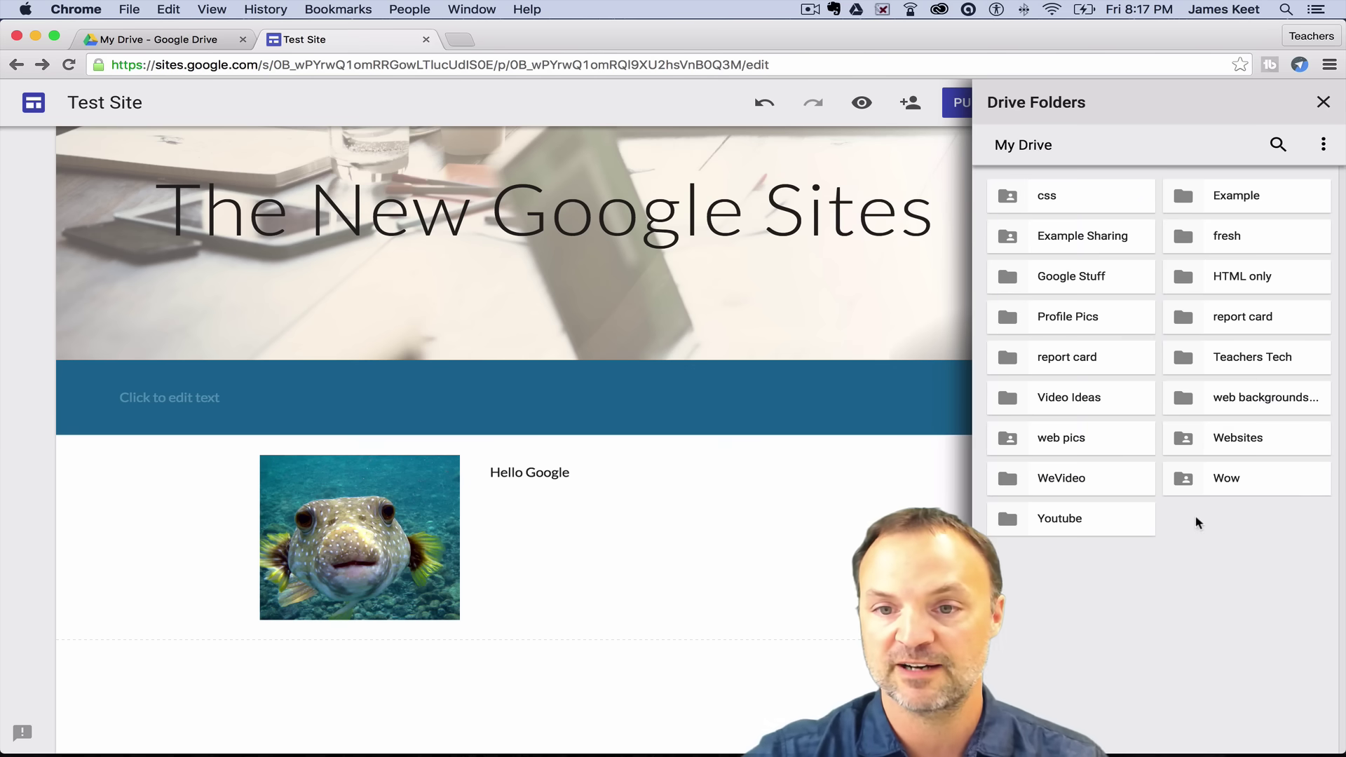
left_click(1246, 359)
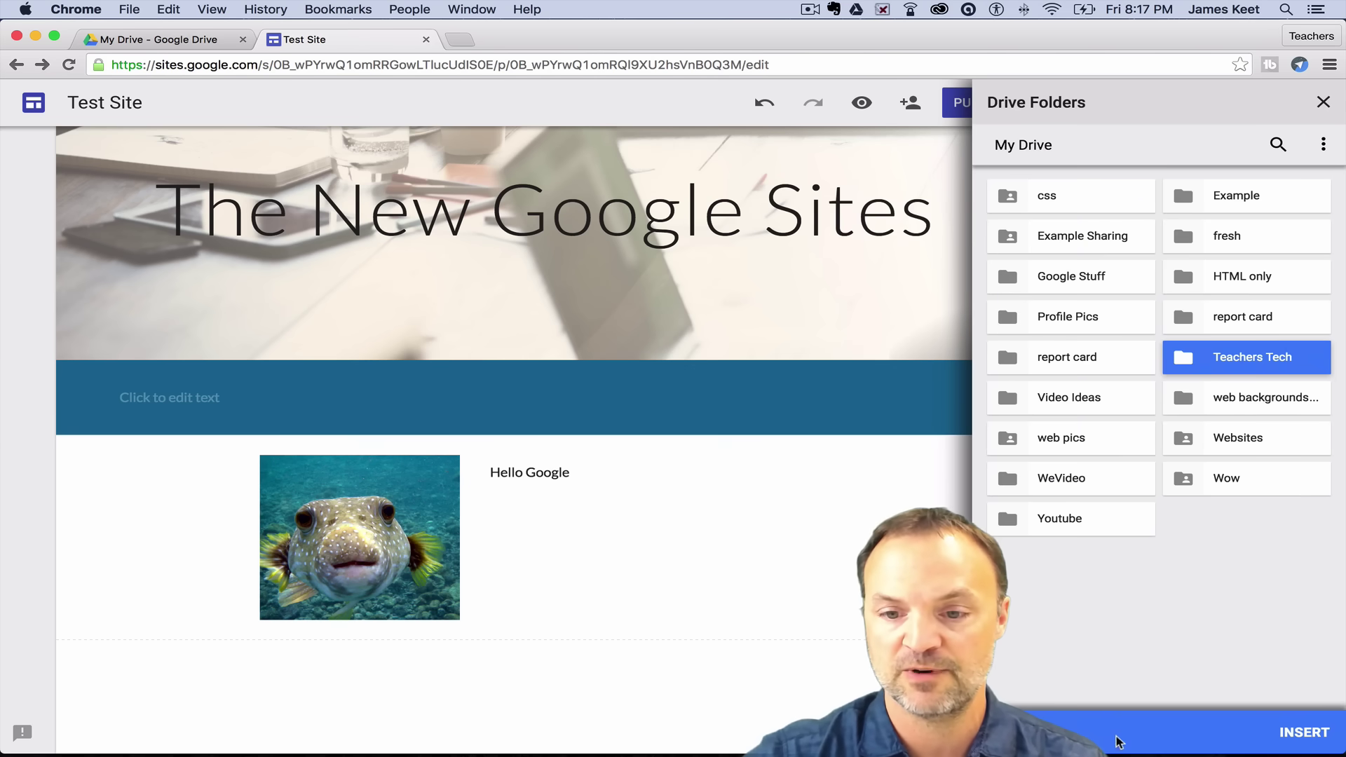
left_click(1301, 736)
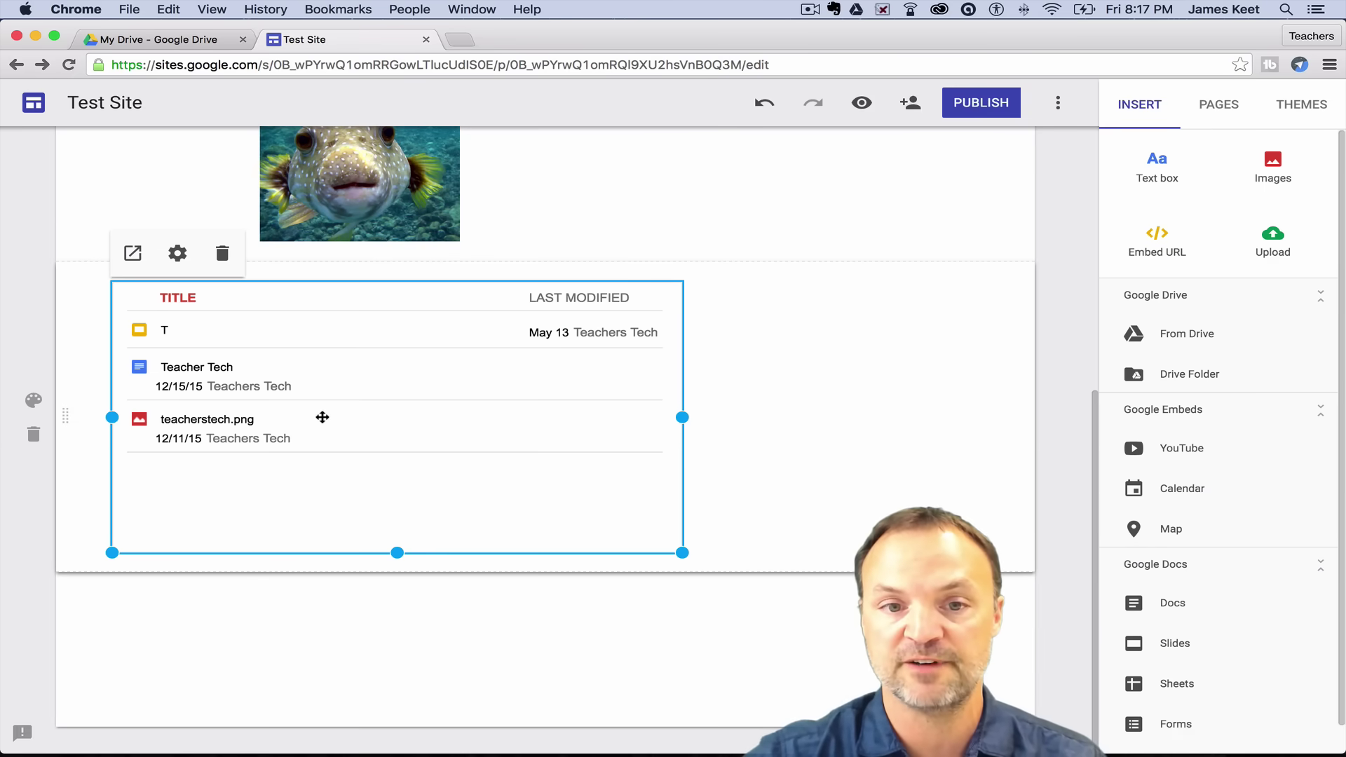
left_click(823, 404)
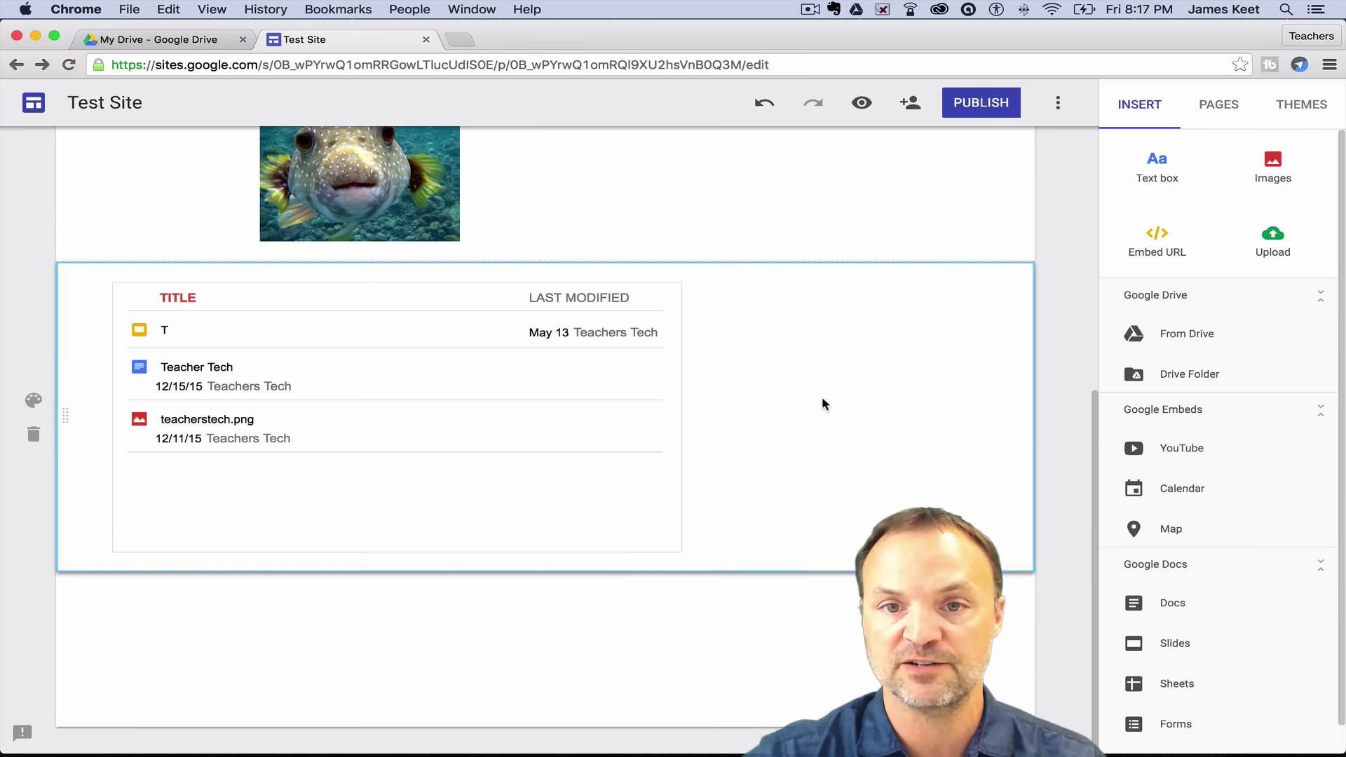
- Preview the site in the large screen layout, look over the embedded folder list, and return to the editor
left_click(863, 106)
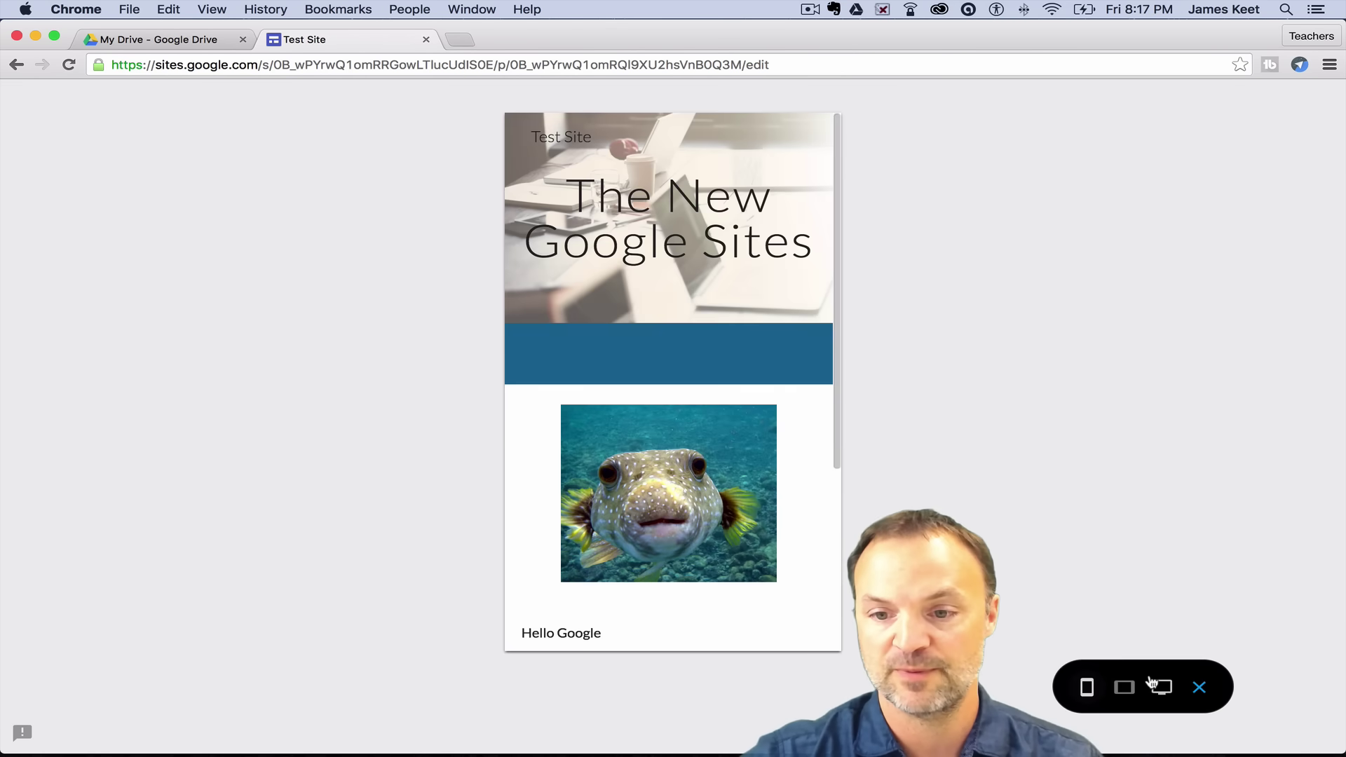
left_click(1162, 687)
scroll(843, 499, "down", 3)
scroll(844, 499, "down", 2)
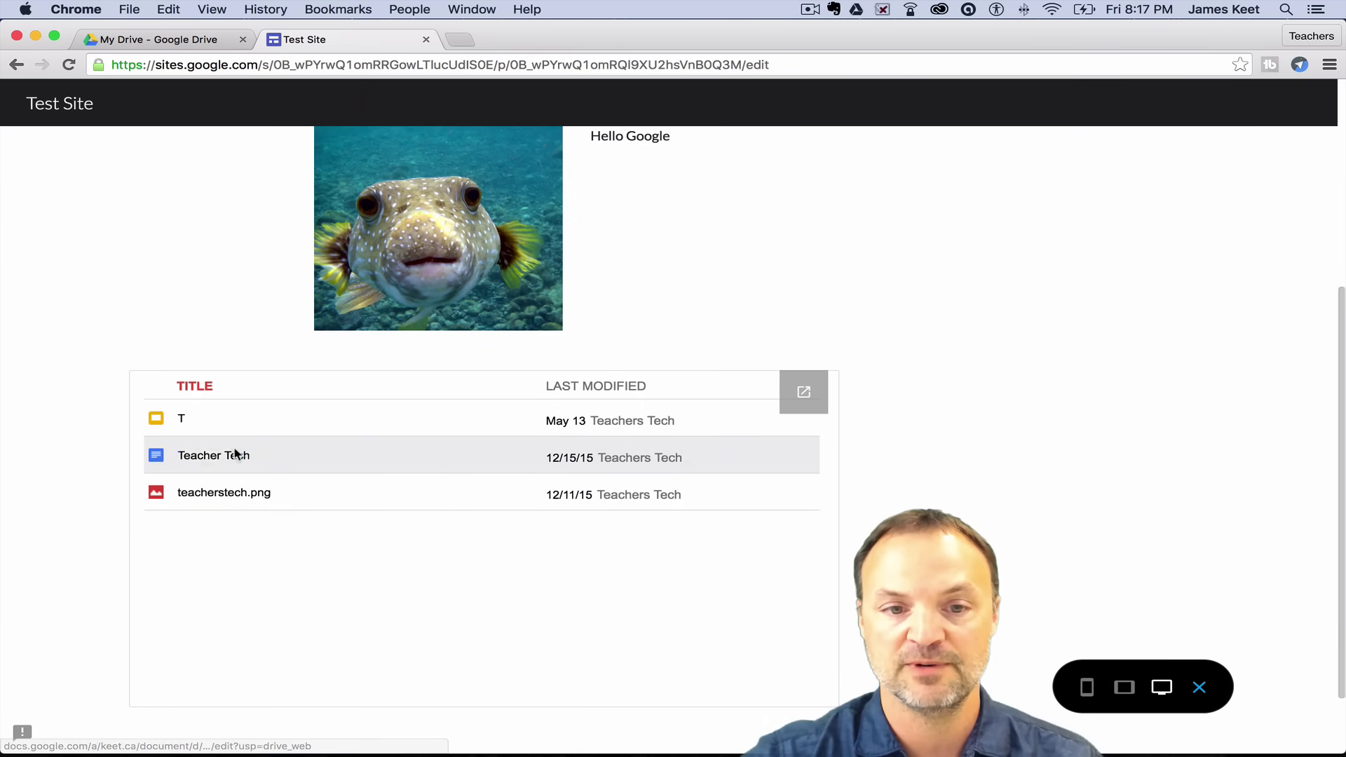
scroll(410, 535, "up", 4)
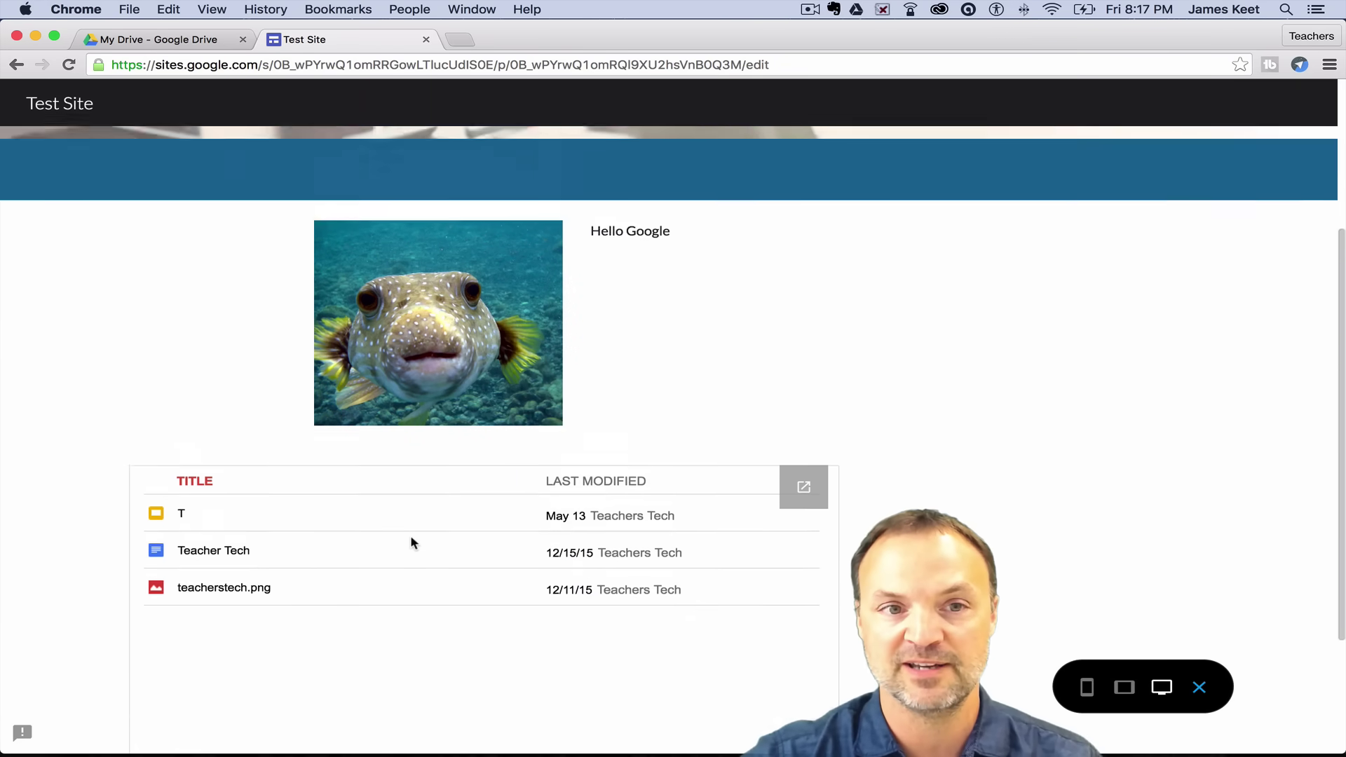
left_click(17, 65)
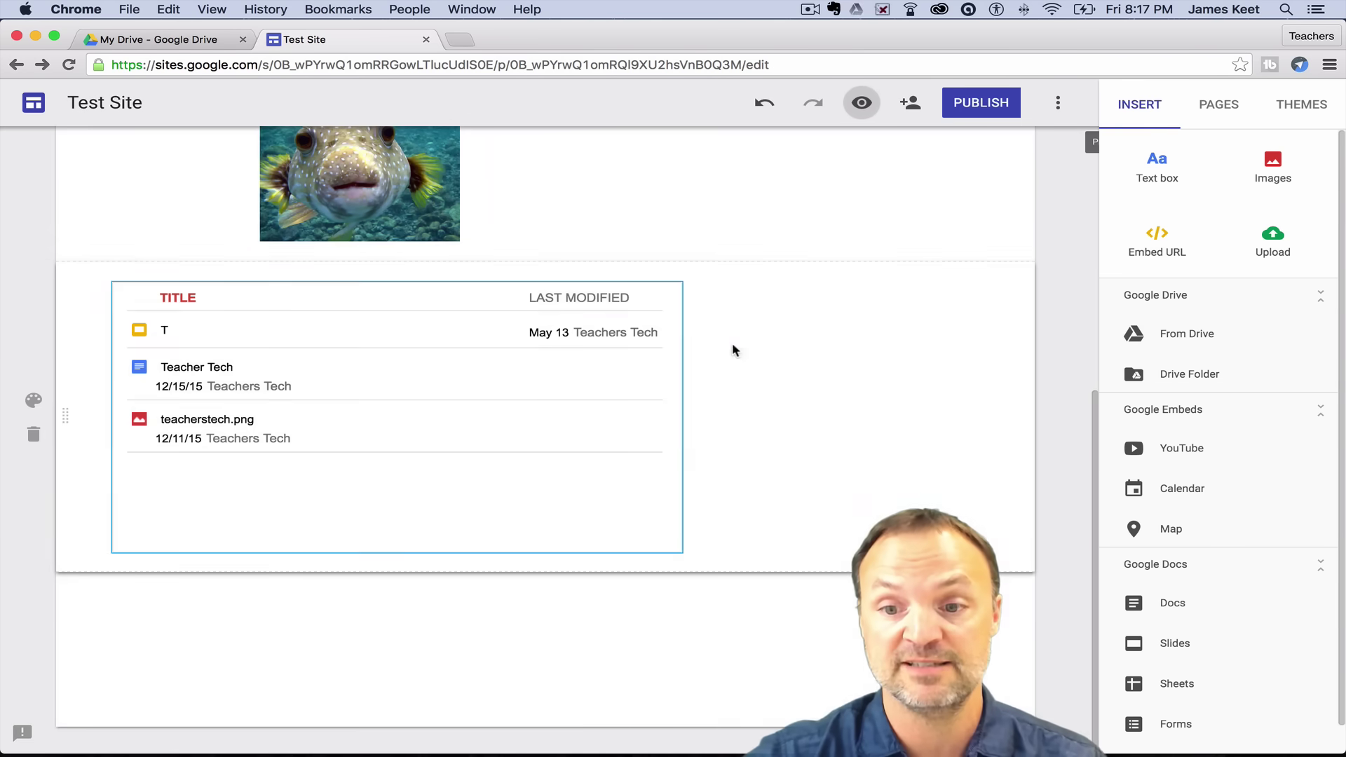
- Search YouTube for "teachers tech" and insert the video "Learn Microsoft Sway - New! 2016 Tutorial" on the page
left_click(1161, 464)
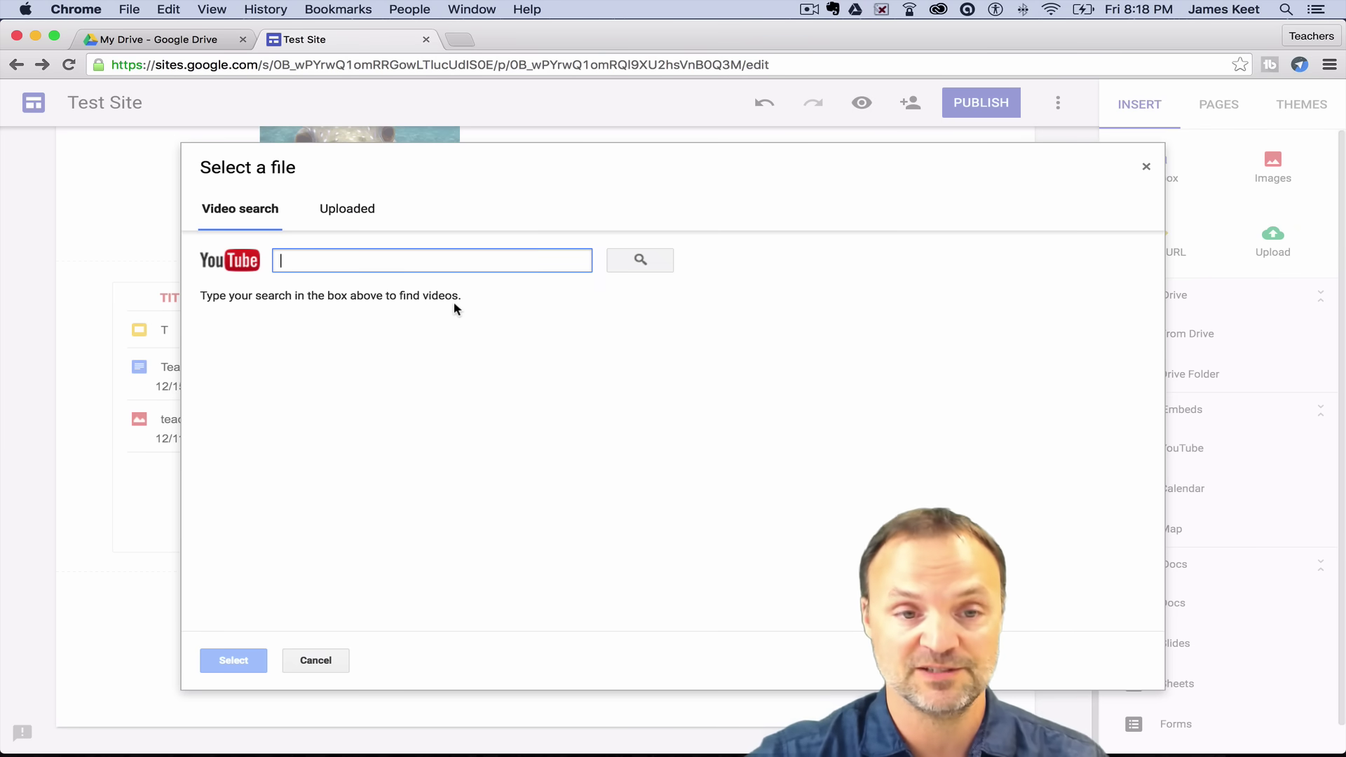
type("teachers tech")
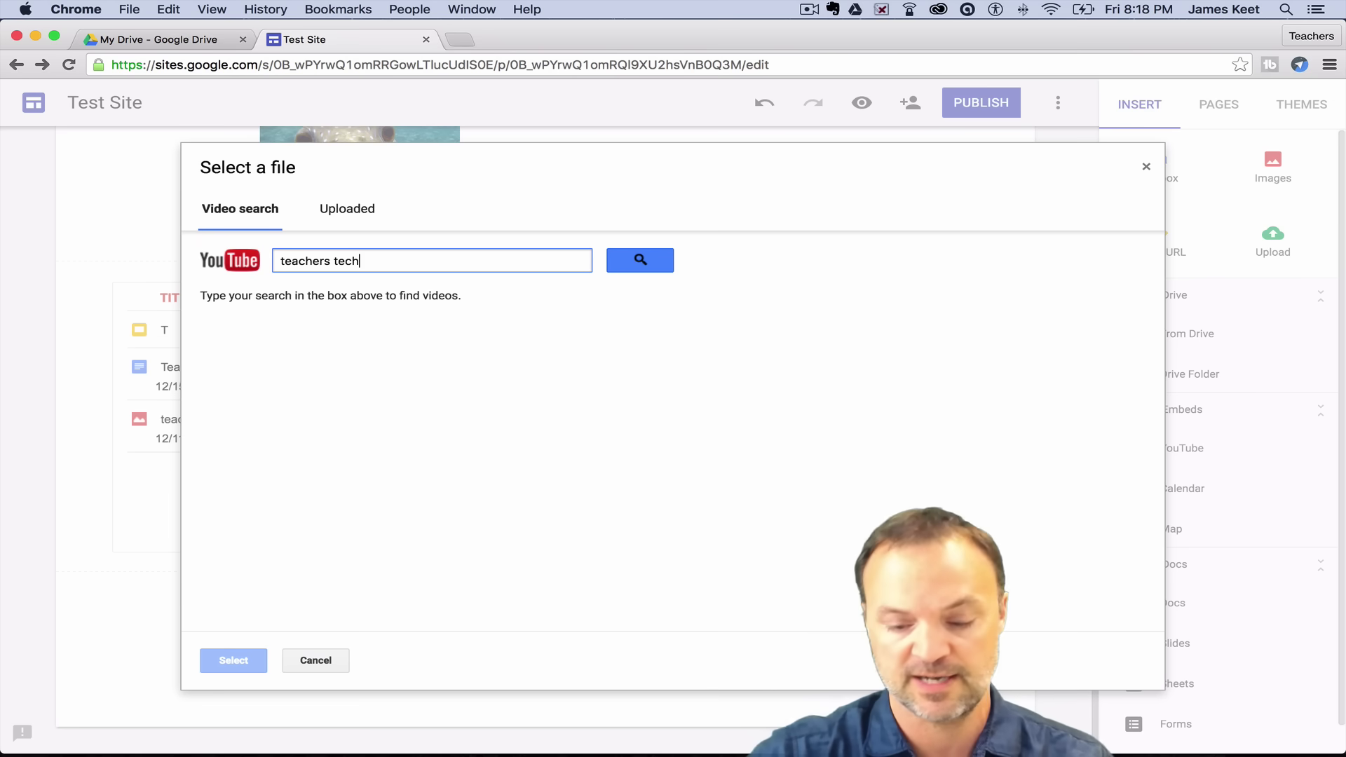
key("Return")
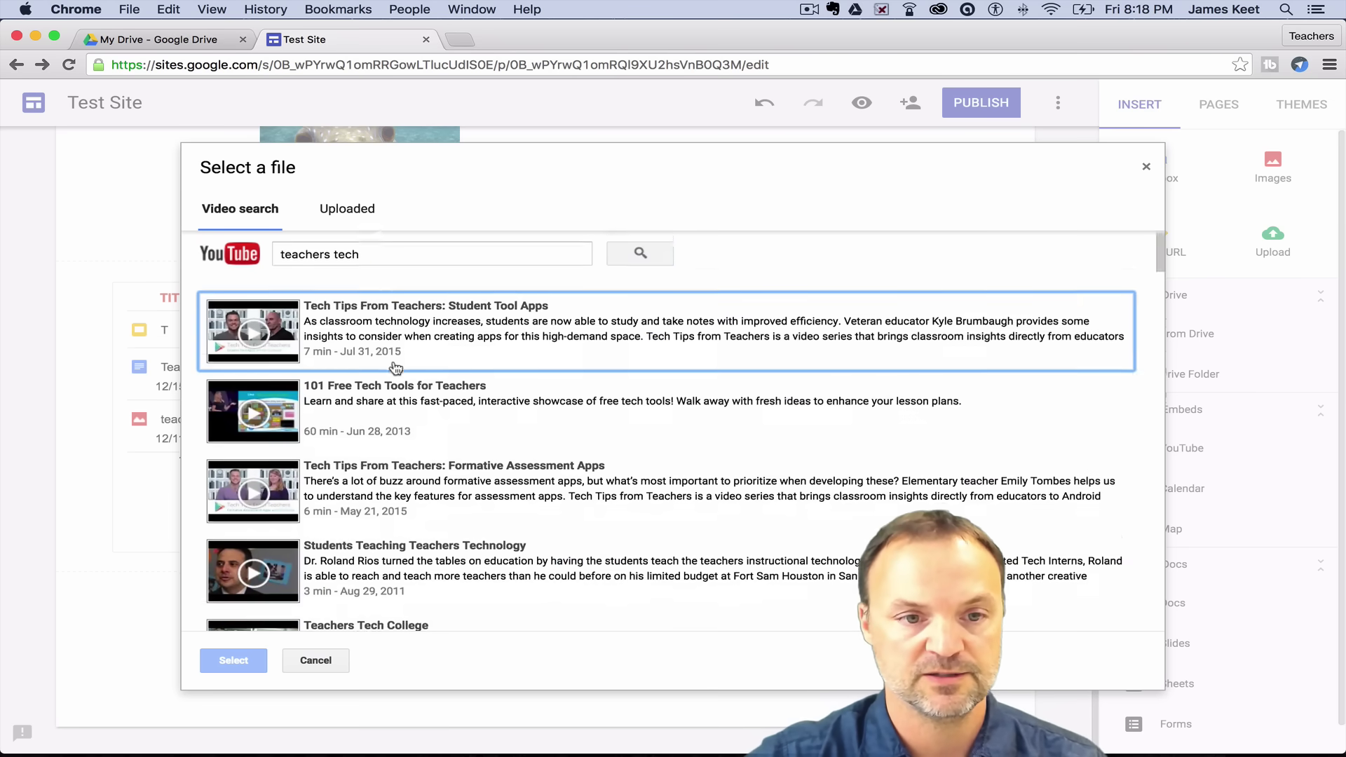
scroll(396, 368, "down", 10)
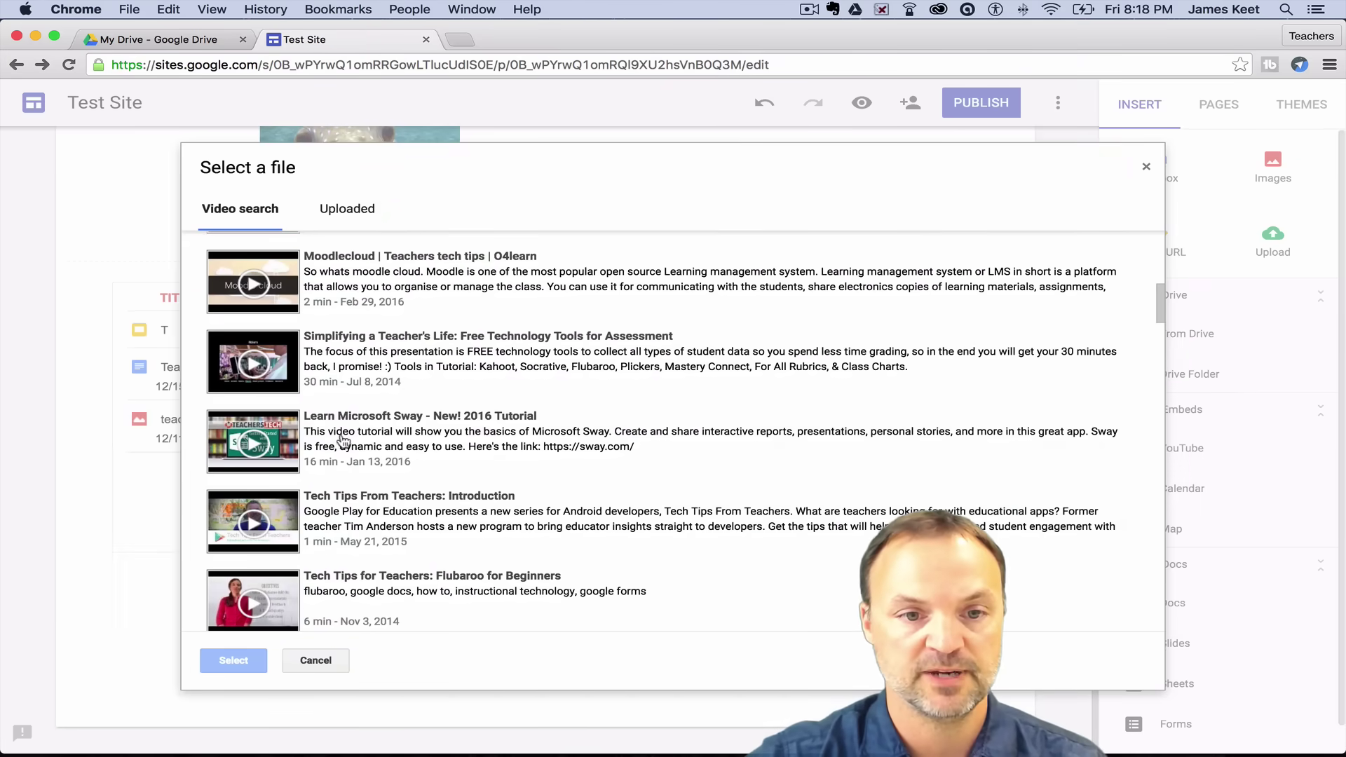
left_click(343, 440)
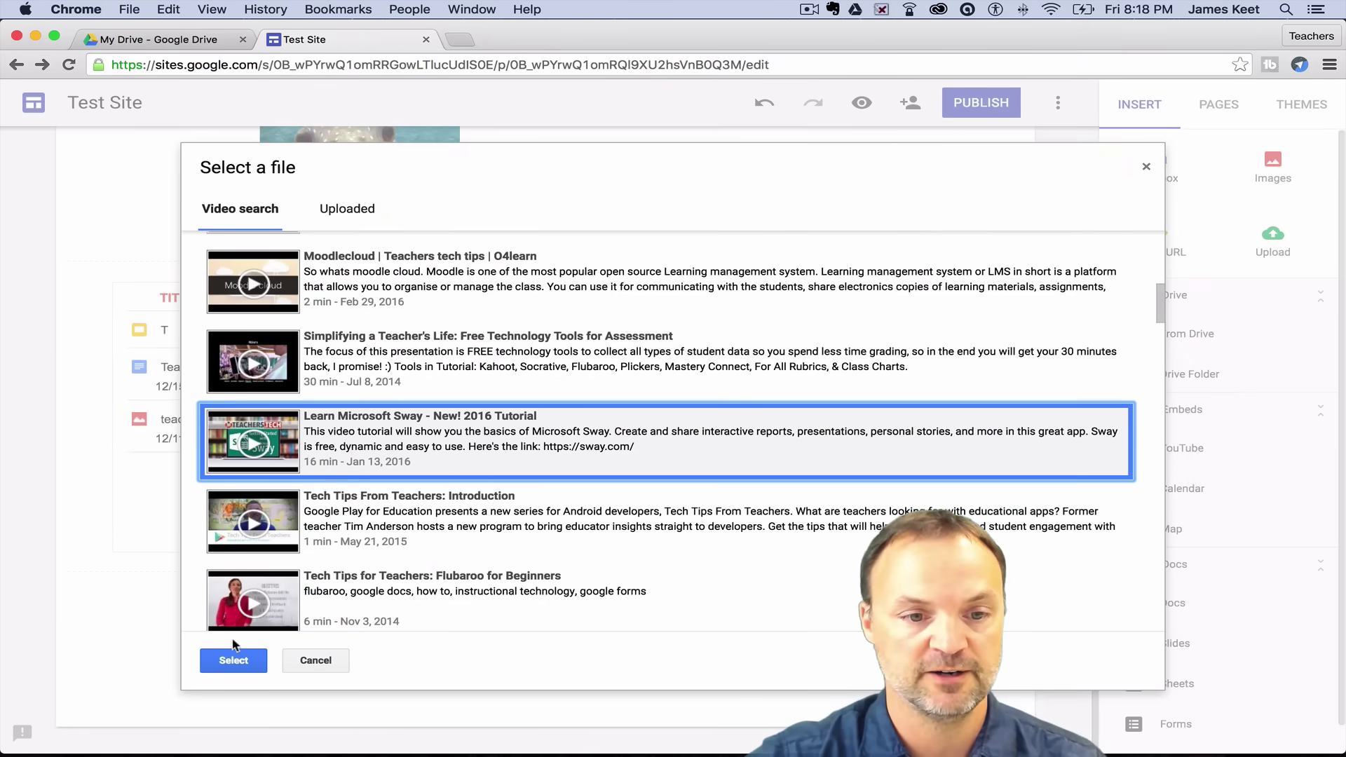
left_click(236, 659)
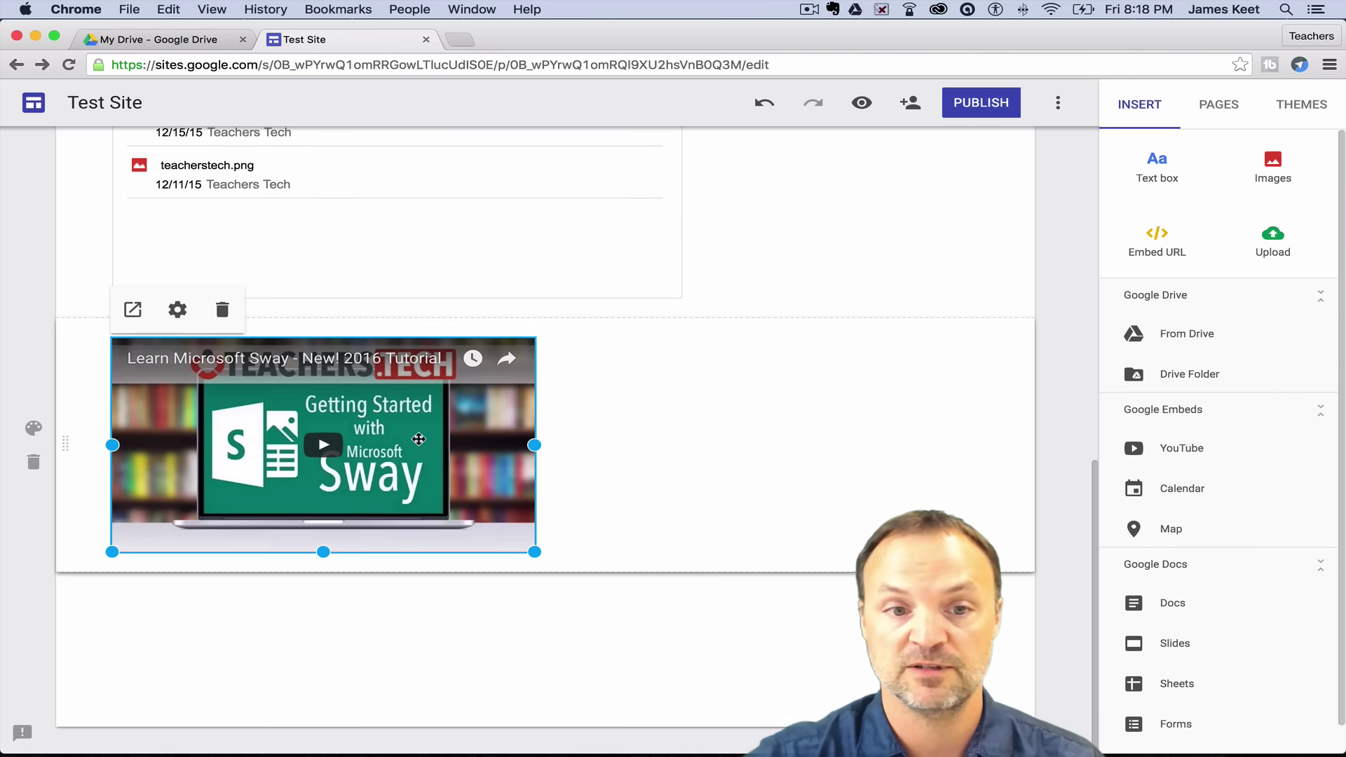
- Move the Sway video beside the Drive folder list in the same section and reduce its height slightly
left_click_drag(522, 351, 704, 382)
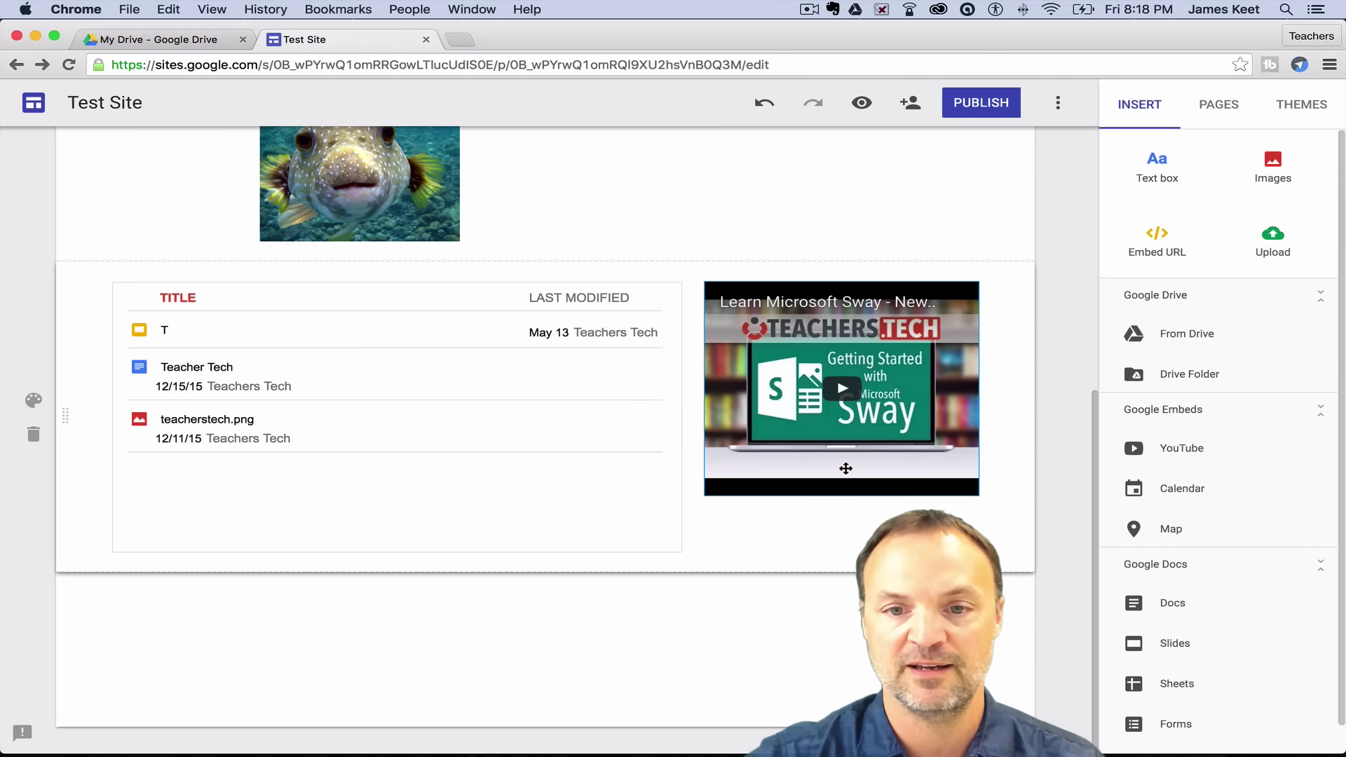
left_click(937, 485)
mouse_move(978, 495)
left_mouse_down()
mouse_move(911, 401)
mouse_move(940, 511)
mouse_move(1012, 571)
mouse_move(908, 411)
mouse_move(982, 493)
mouse_move(981, 471)
left_mouse_up()
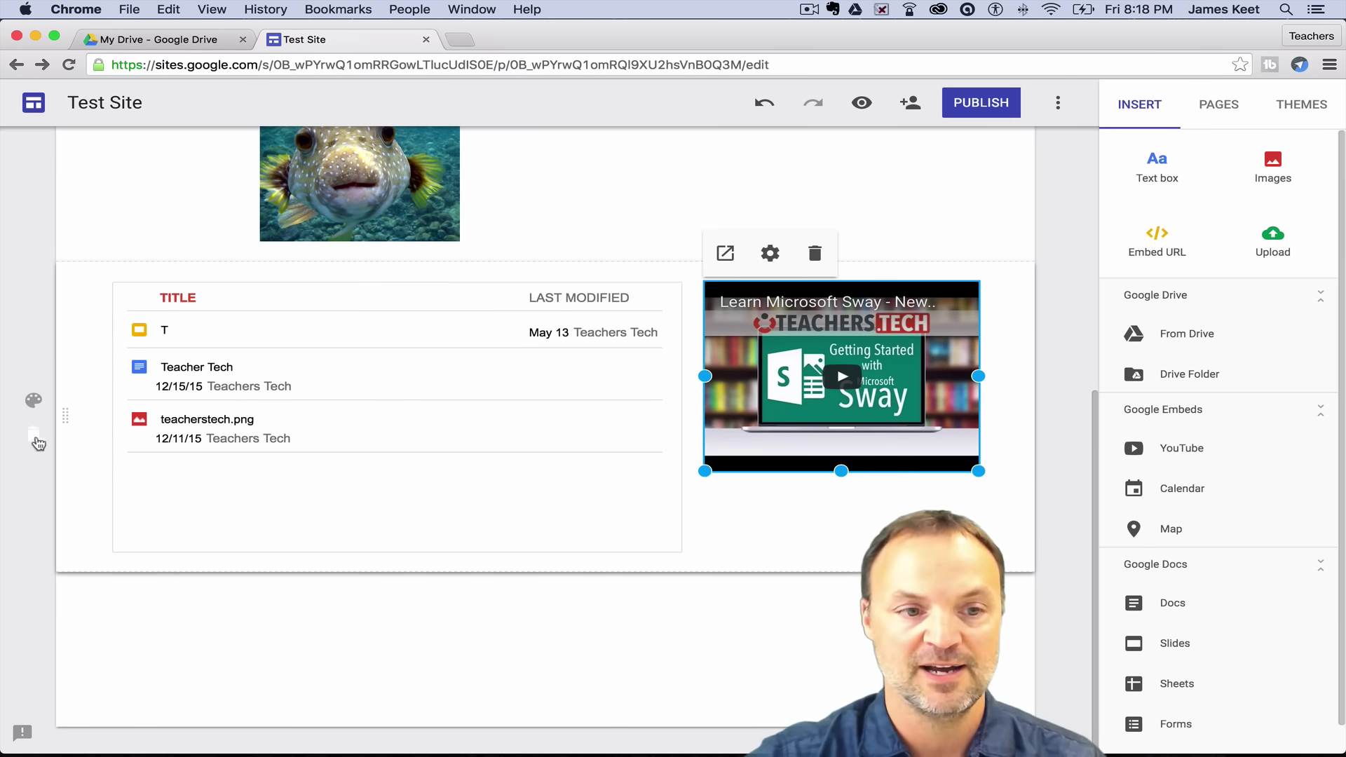
- Apply the Emphasis 2 section style to the section holding the Drive folder list and the Sway video
left_click(34, 400)
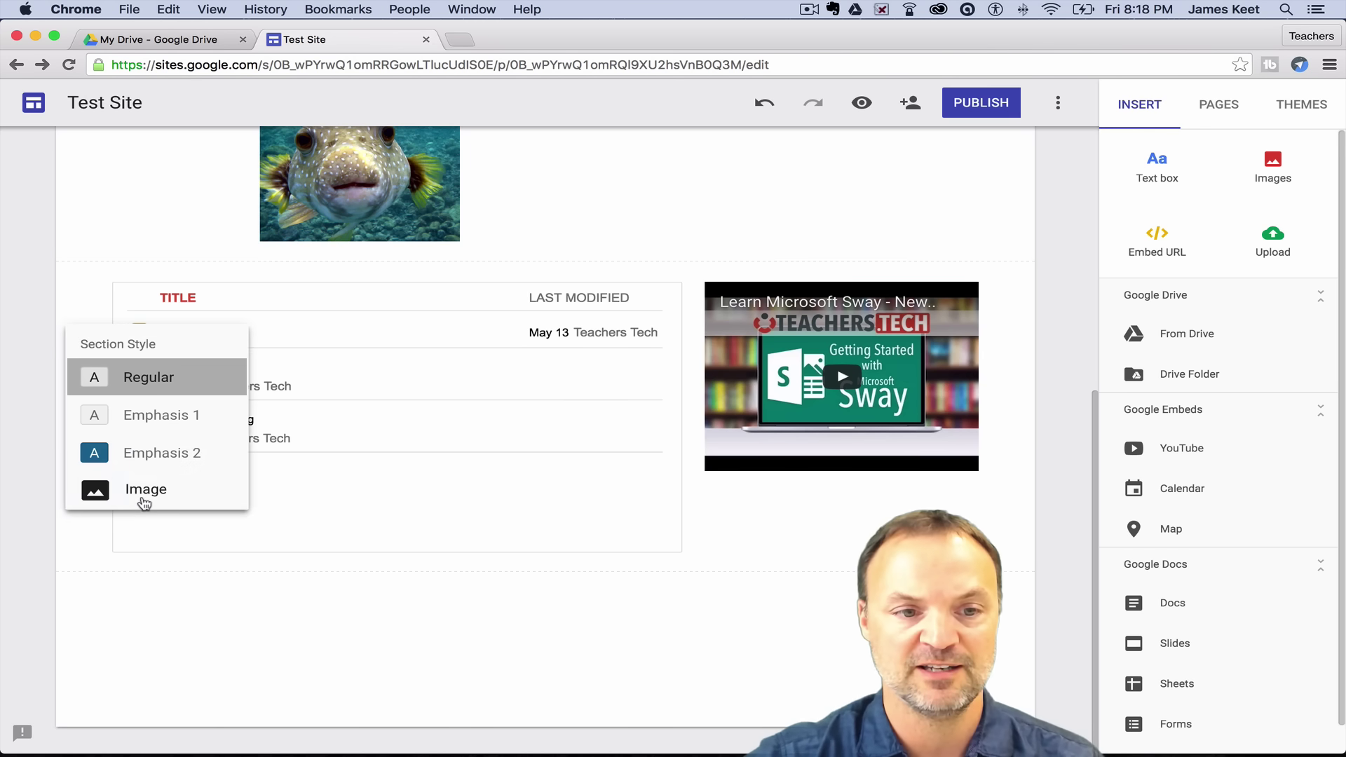
left_click(168, 457)
left_click(502, 660)
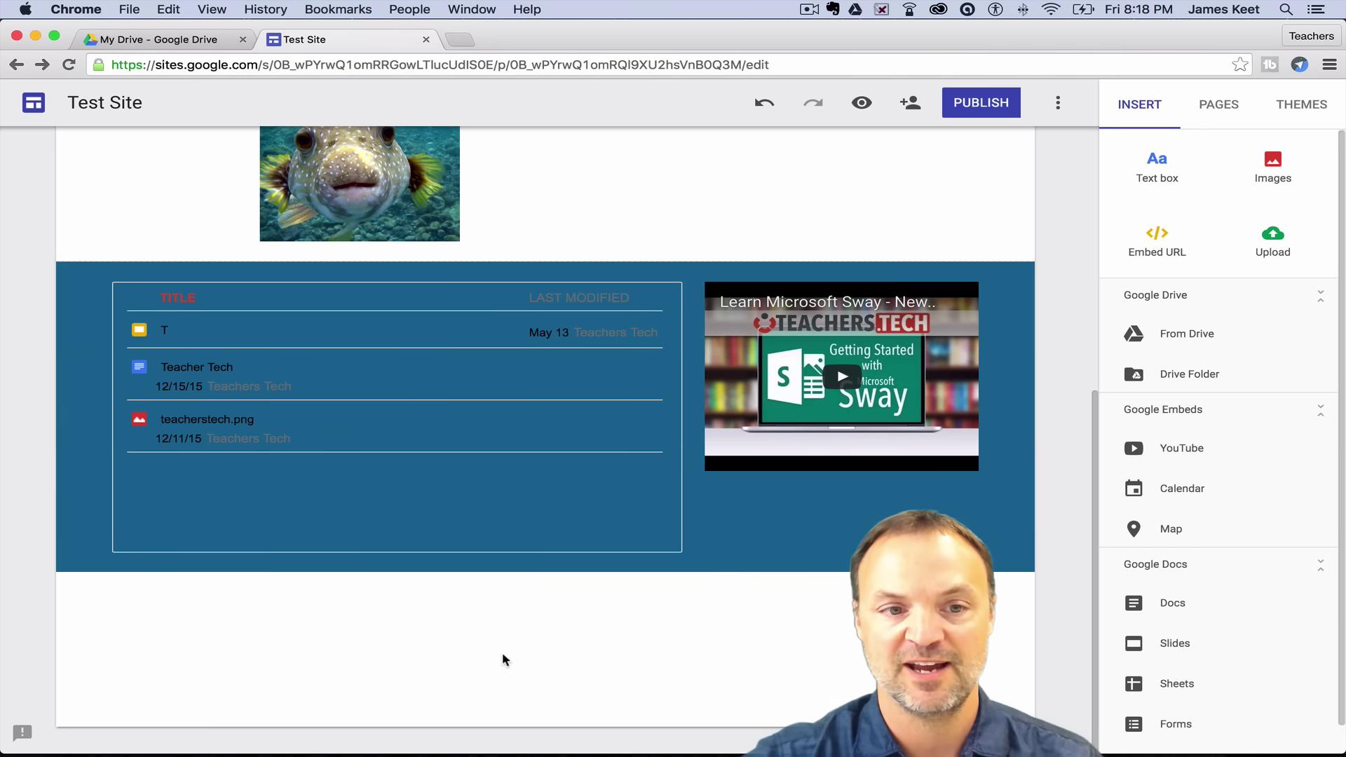
scroll(502, 660, "up", 3)
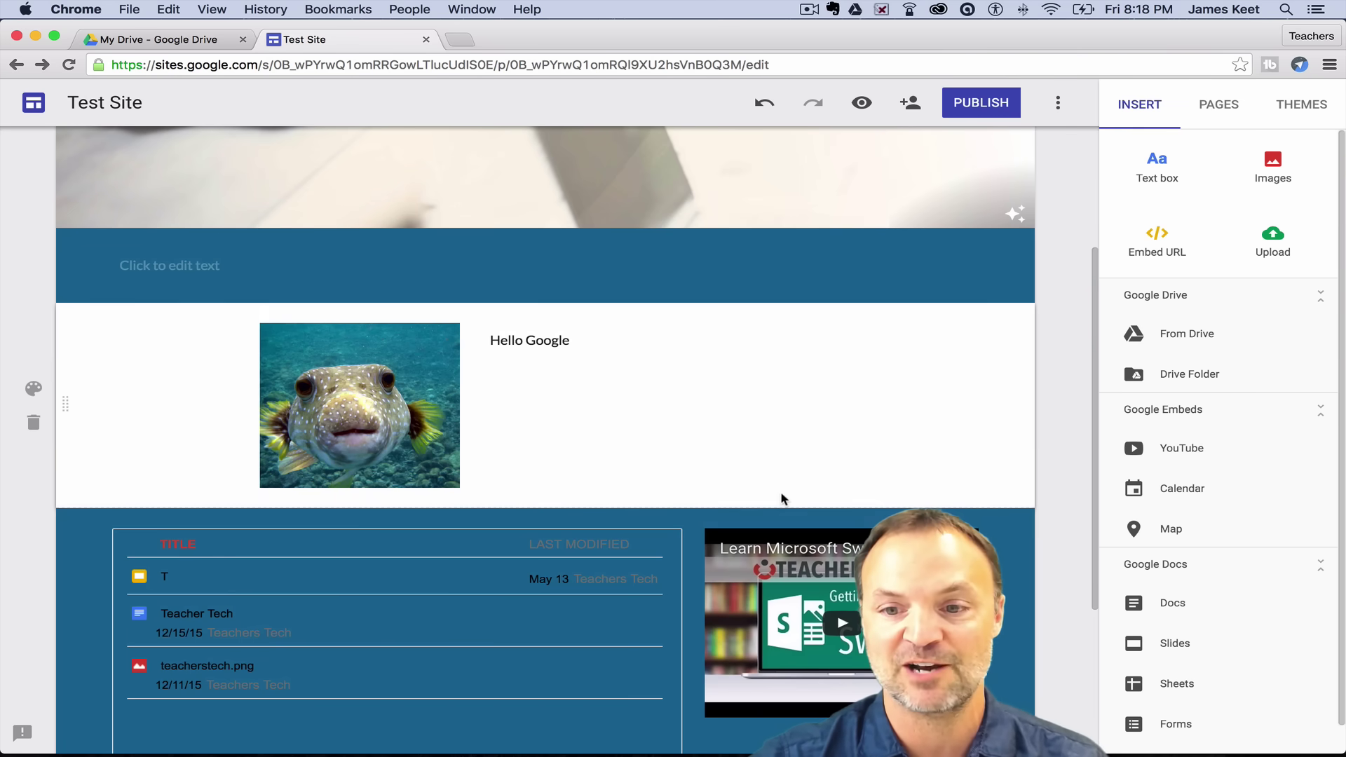
scroll(784, 482, "down", 3)
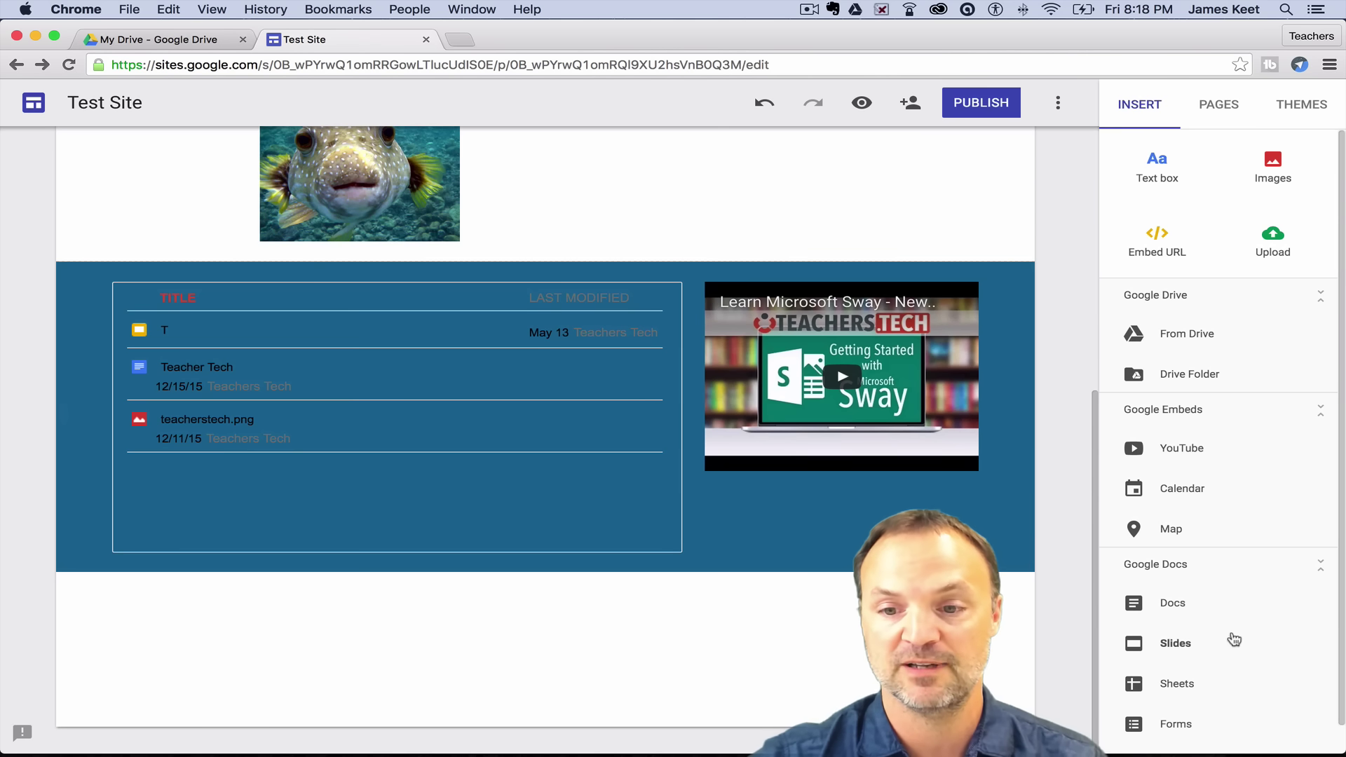
- Insert last week's "Untitled form" from Google Forms as a new section below the blue section
left_click(1173, 726)
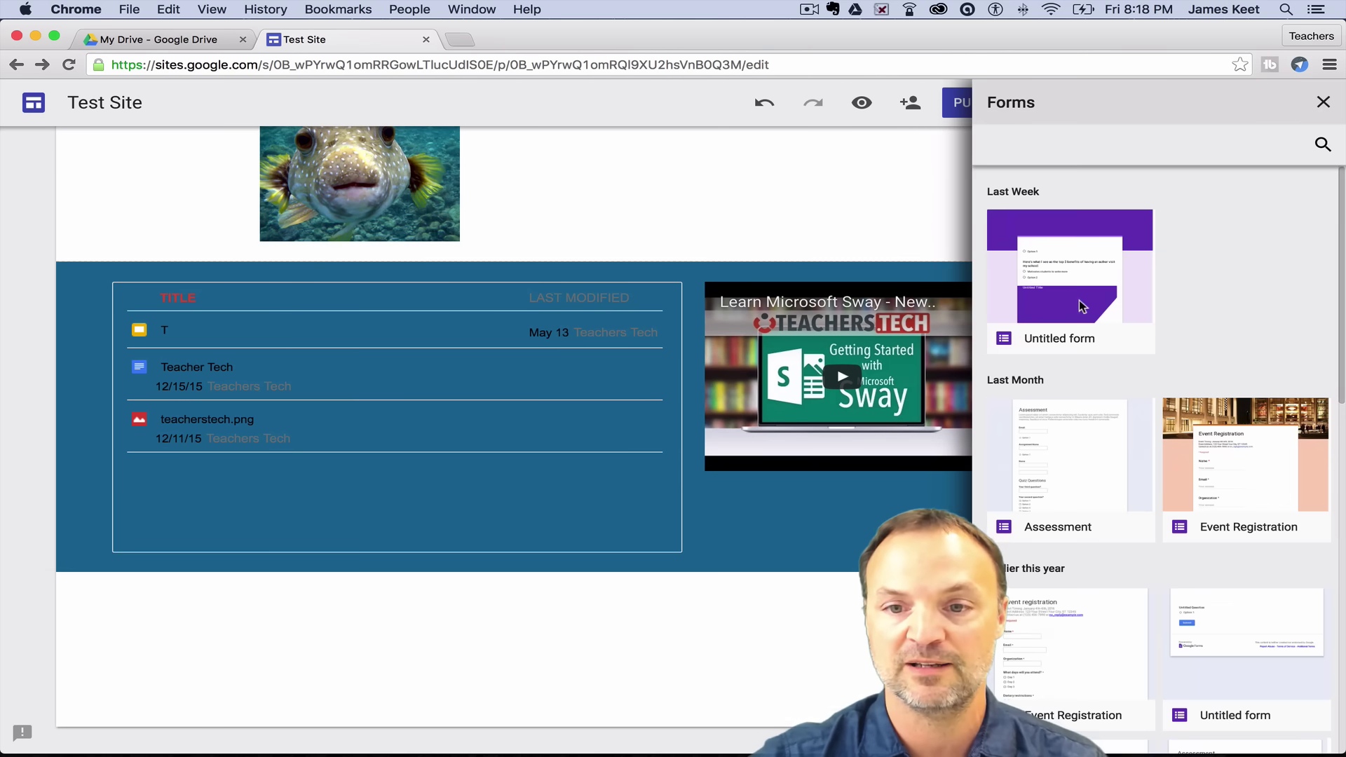
left_click(1072, 306)
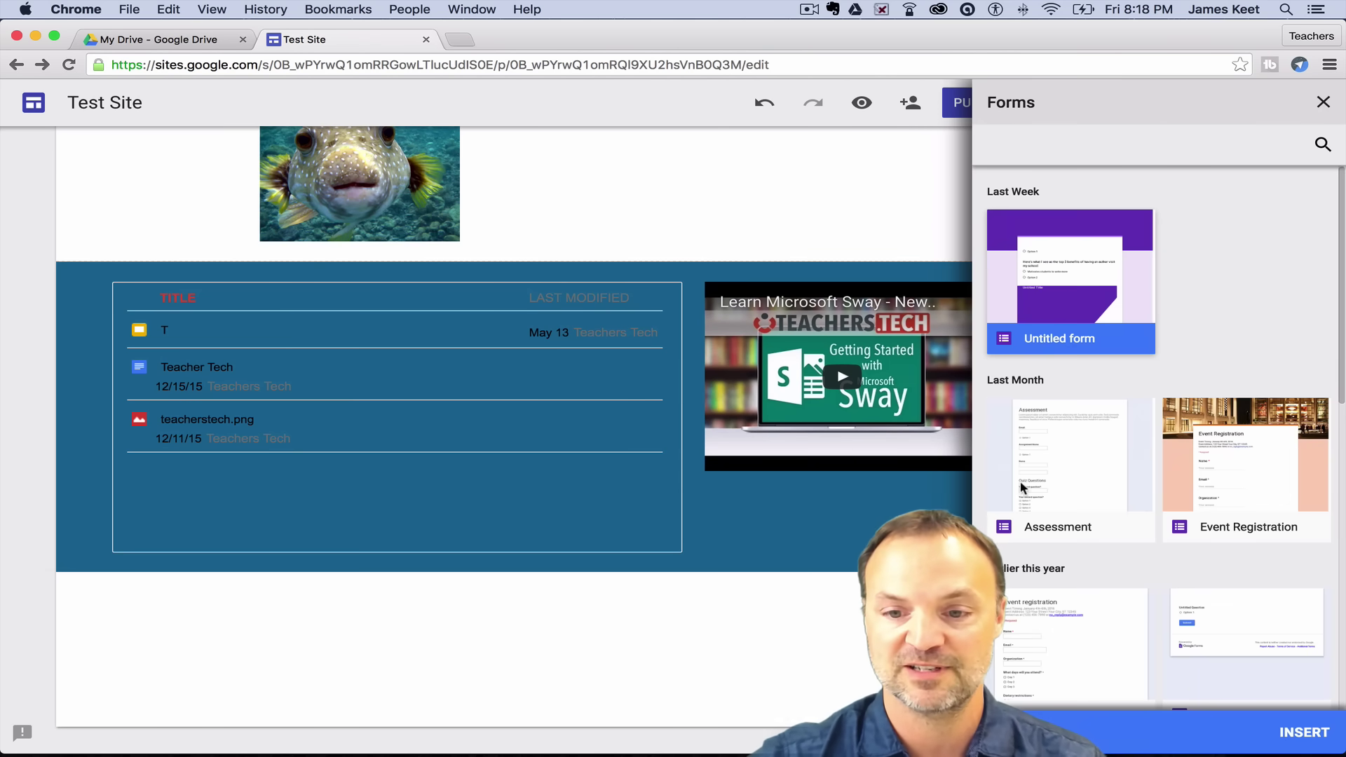
left_click(1304, 731)
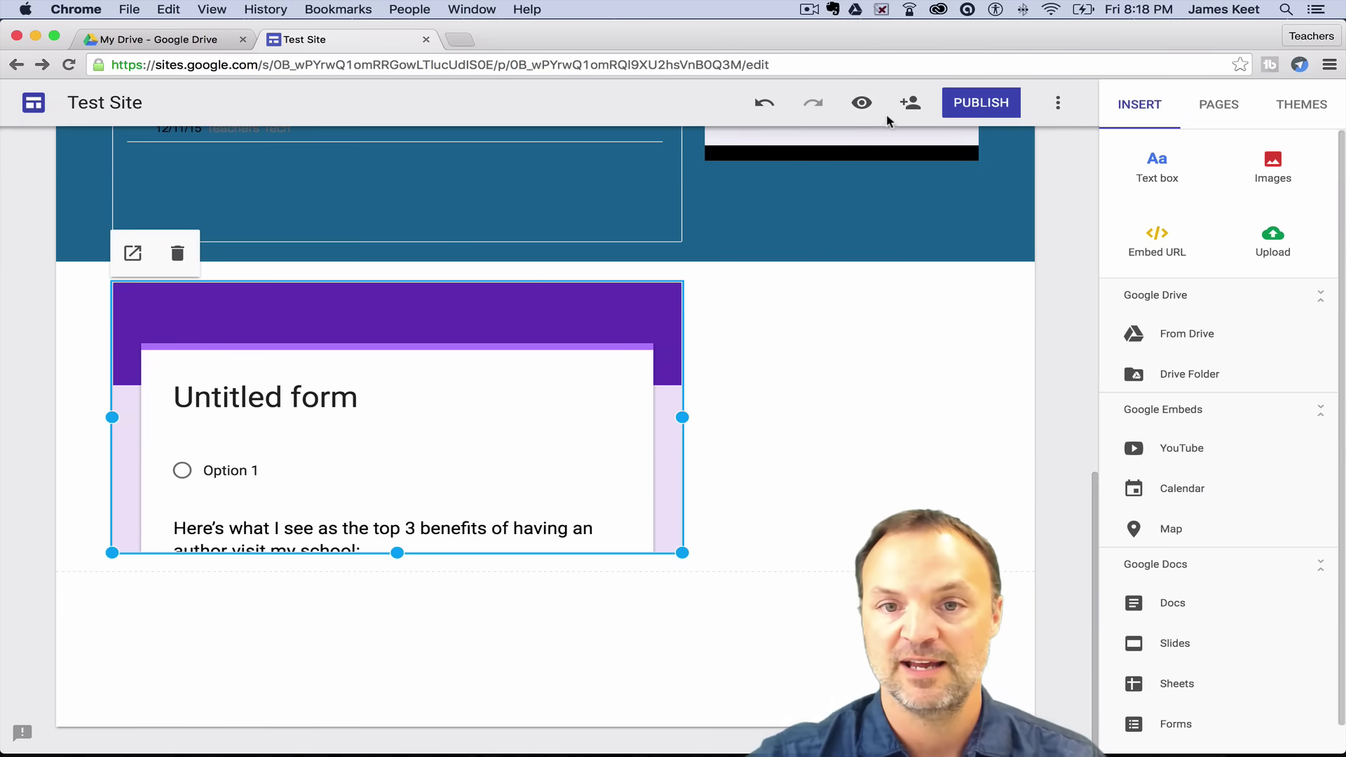
- Preview the site, look through the embedded form, open it in its own tab and close it, and return to the editor
key("super+r")
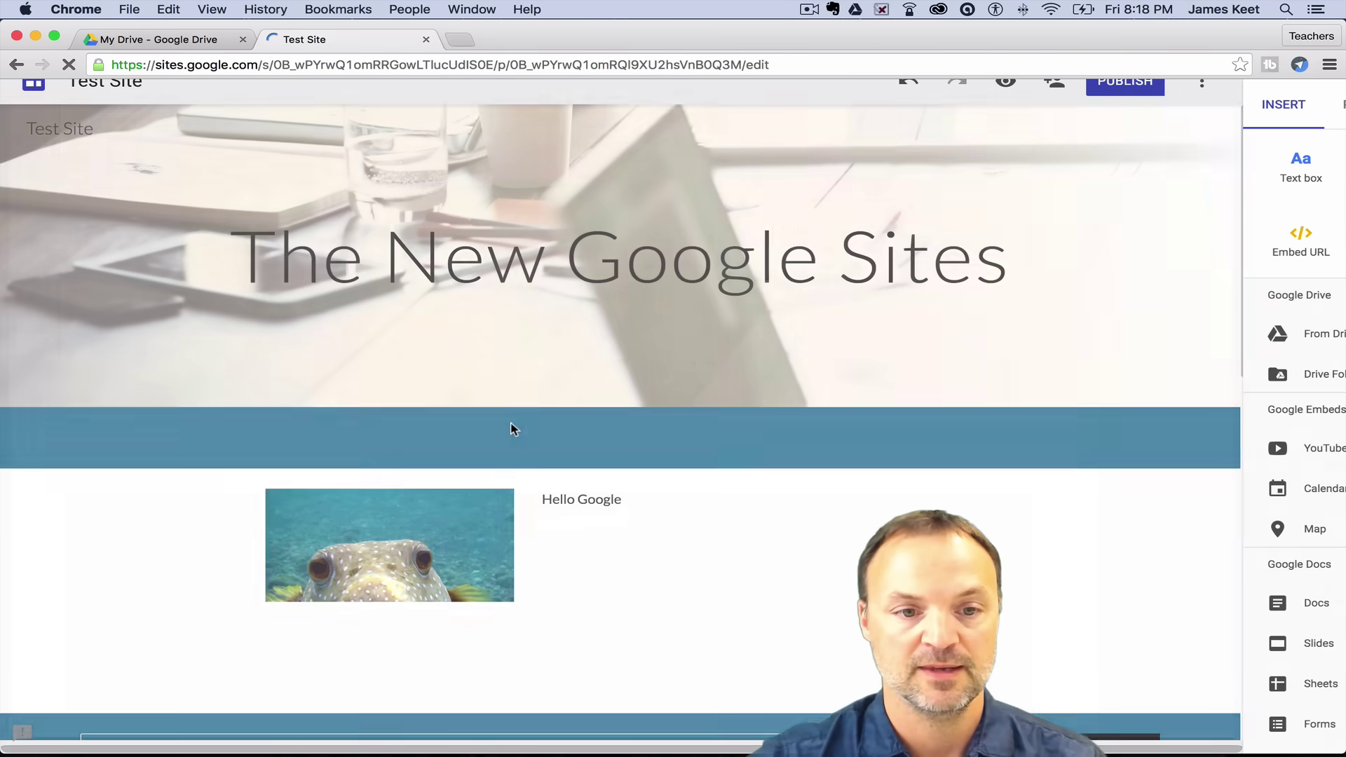
scroll(511, 428, "down", 10)
scroll(511, 442, "up", 5)
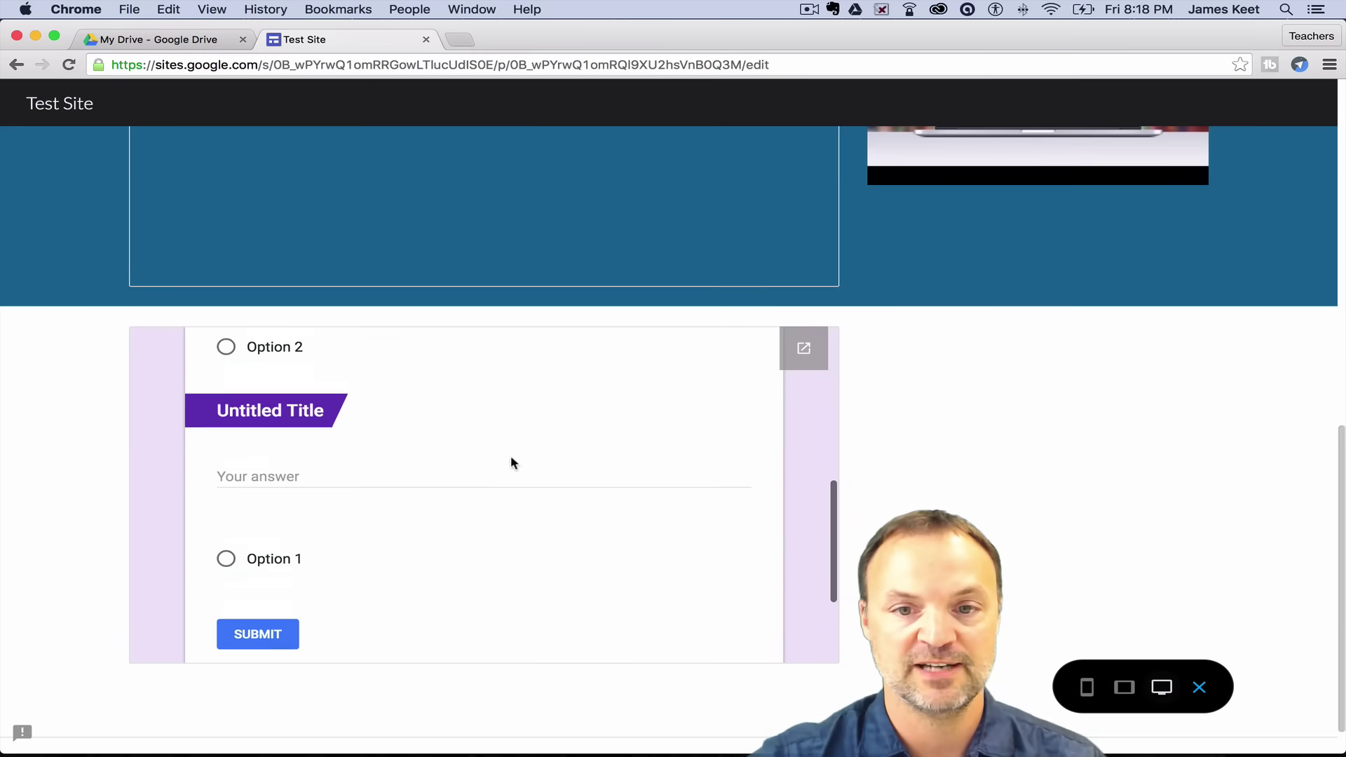
left_click(805, 351)
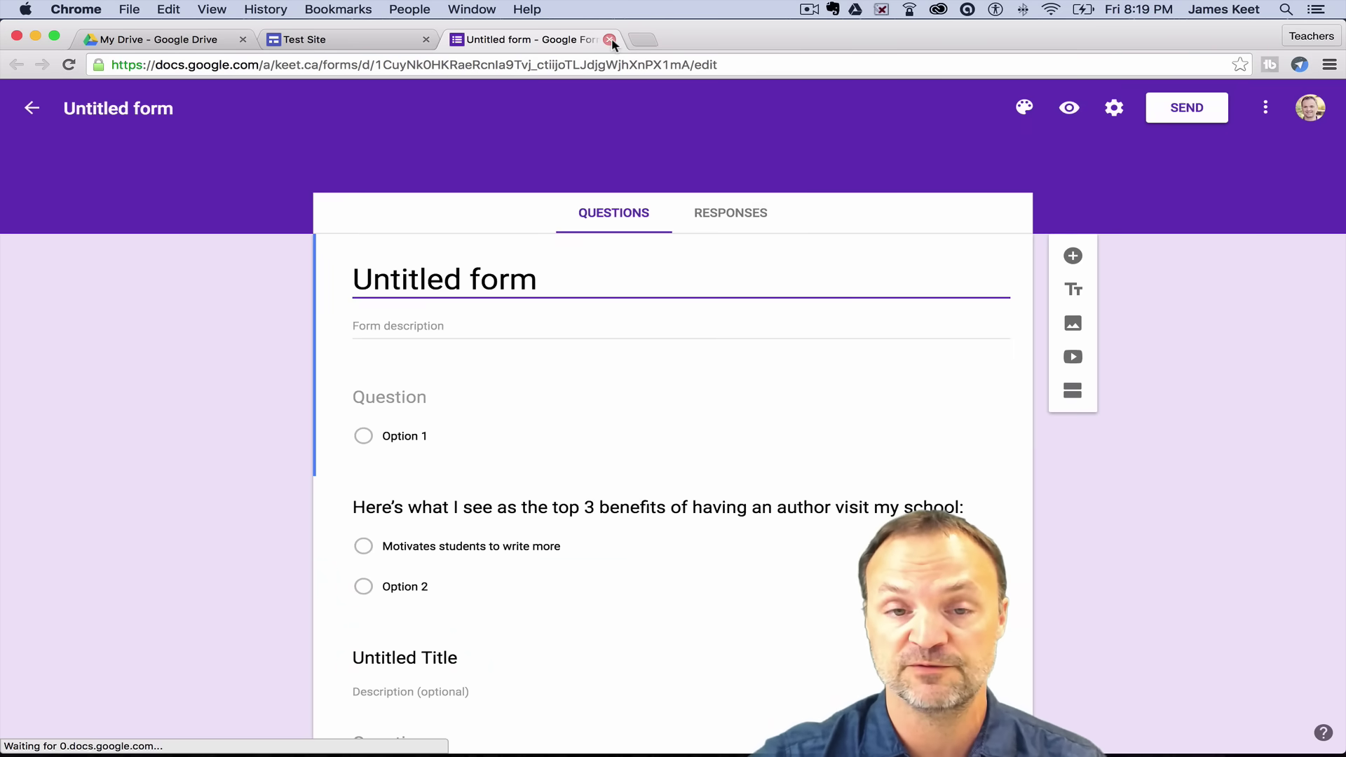
left_click(610, 39)
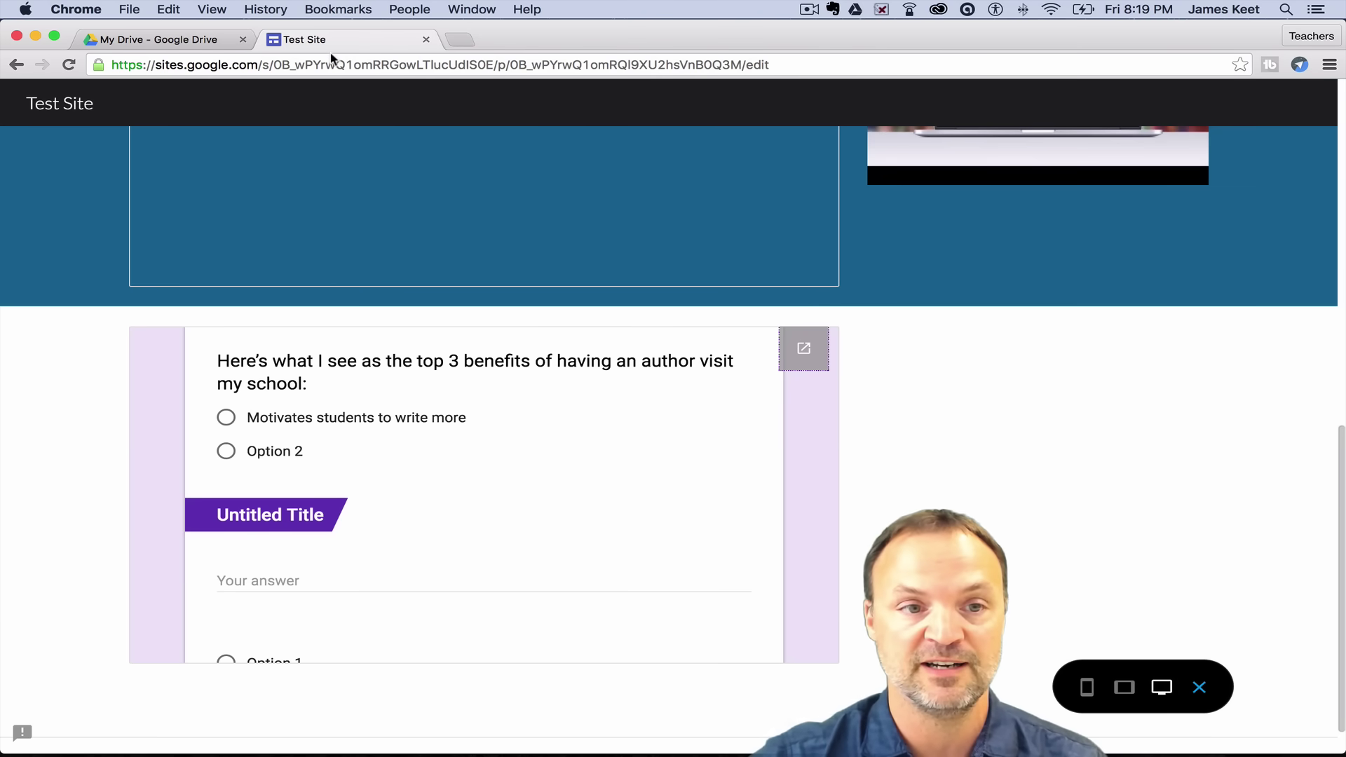
left_click(30, 65)
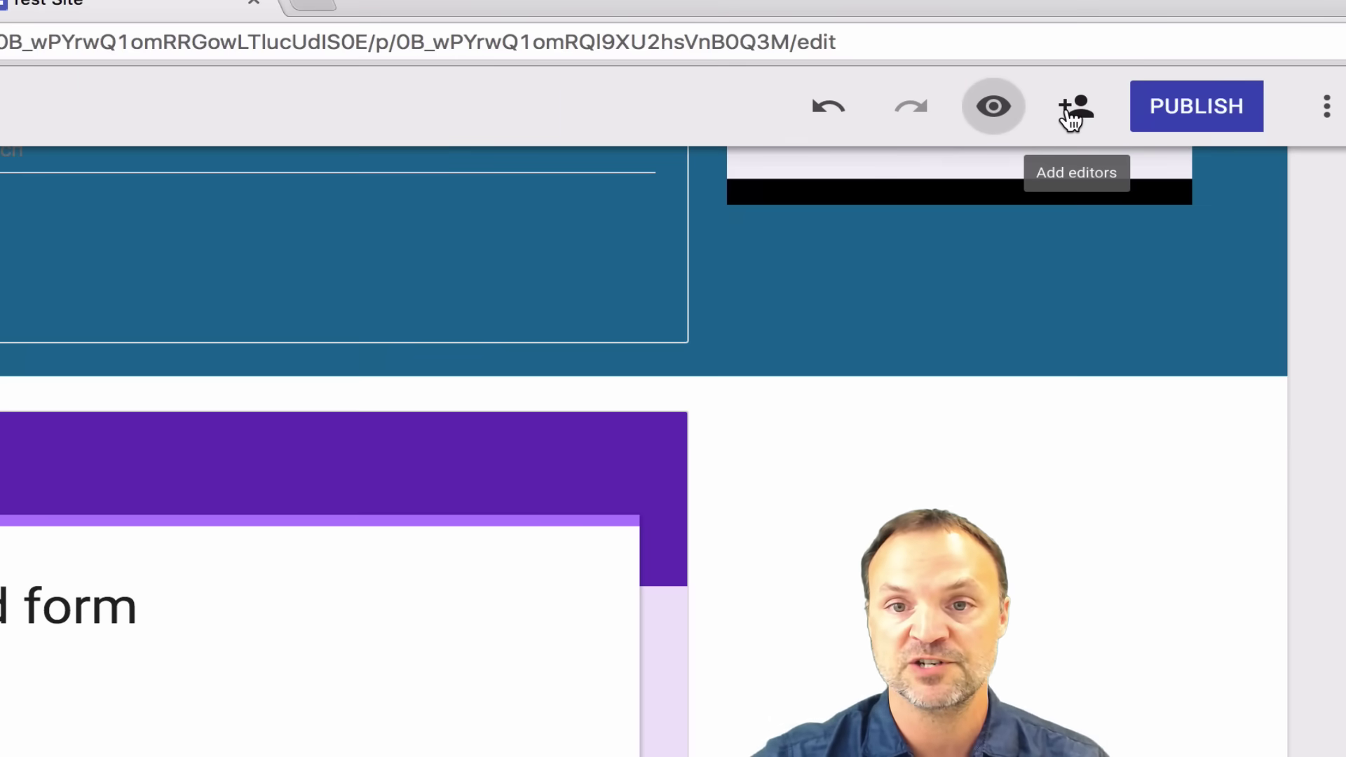
- Review the site's sharing settings for adding editors, close them, and return to the page header
left_click(933, 106)
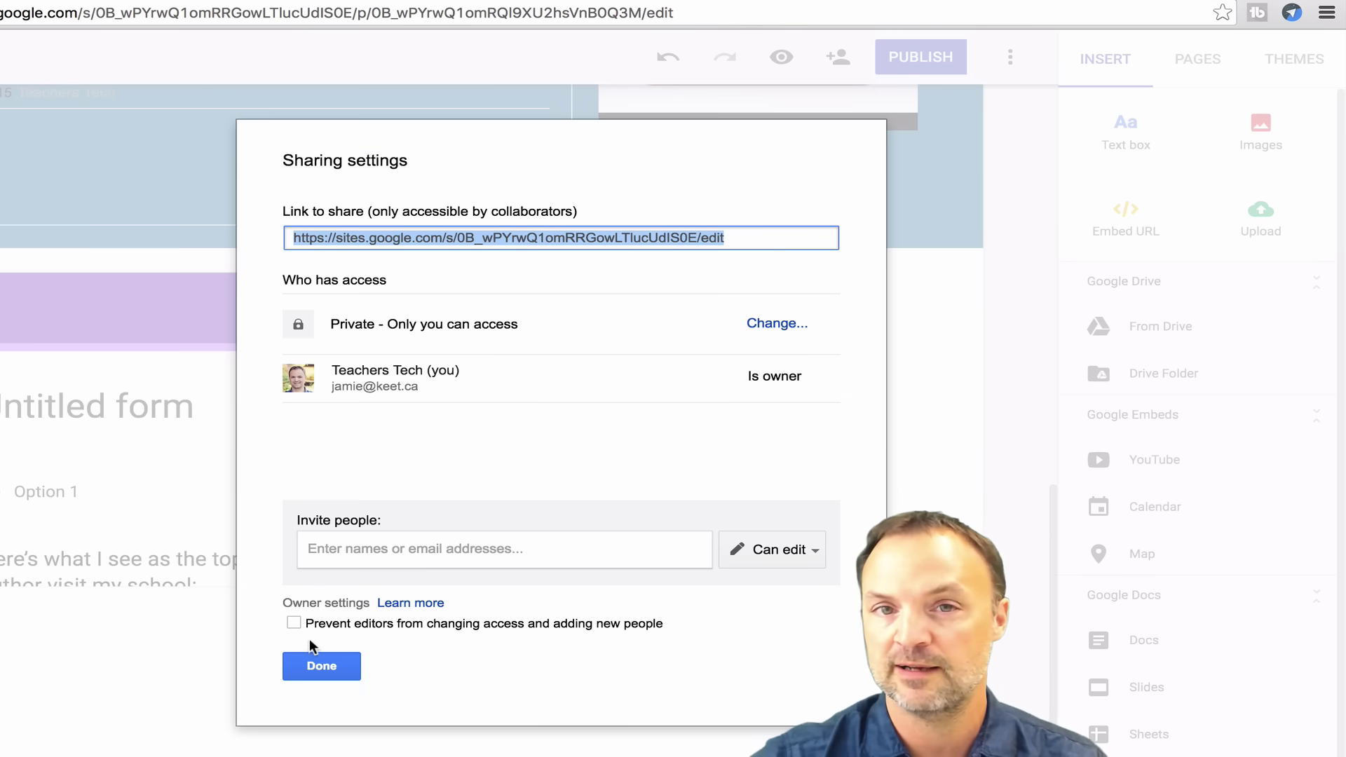
left_click(335, 668)
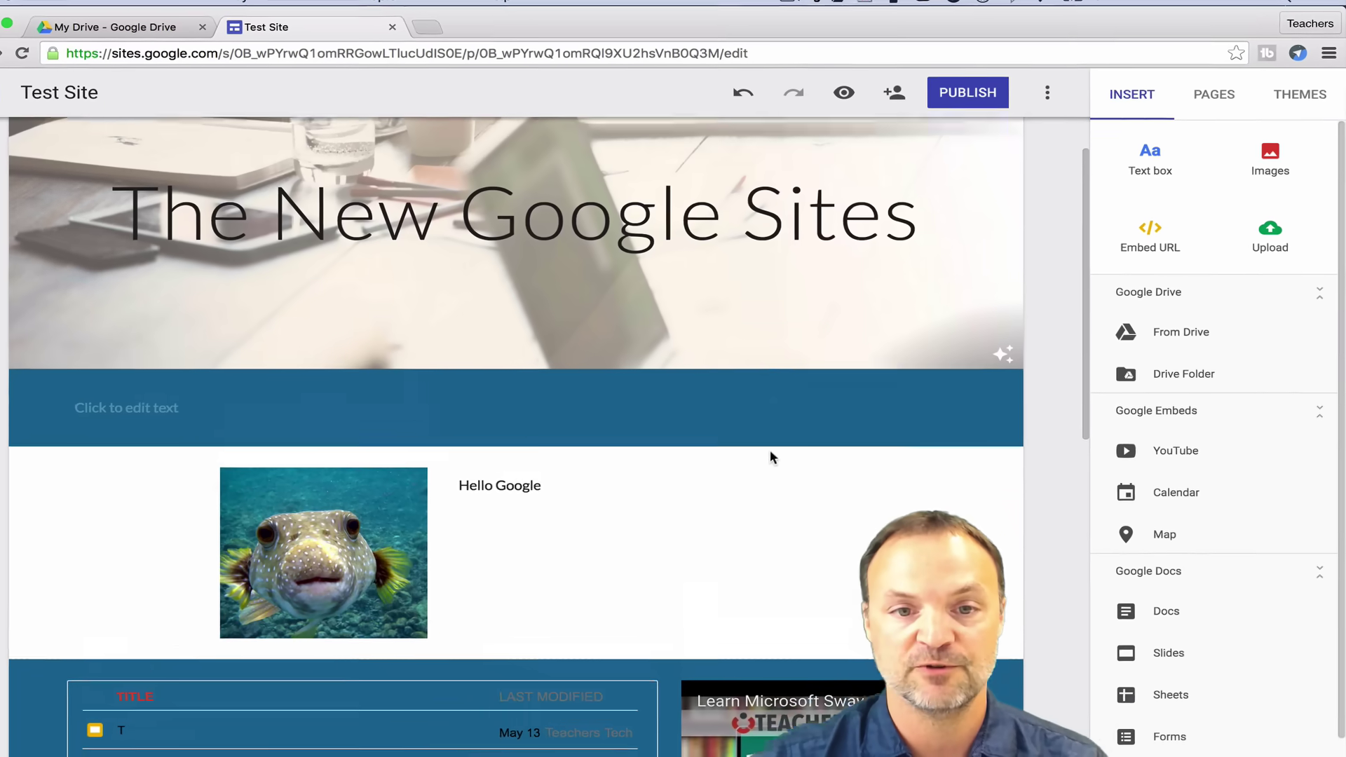
scroll(771, 457, "up", 1)
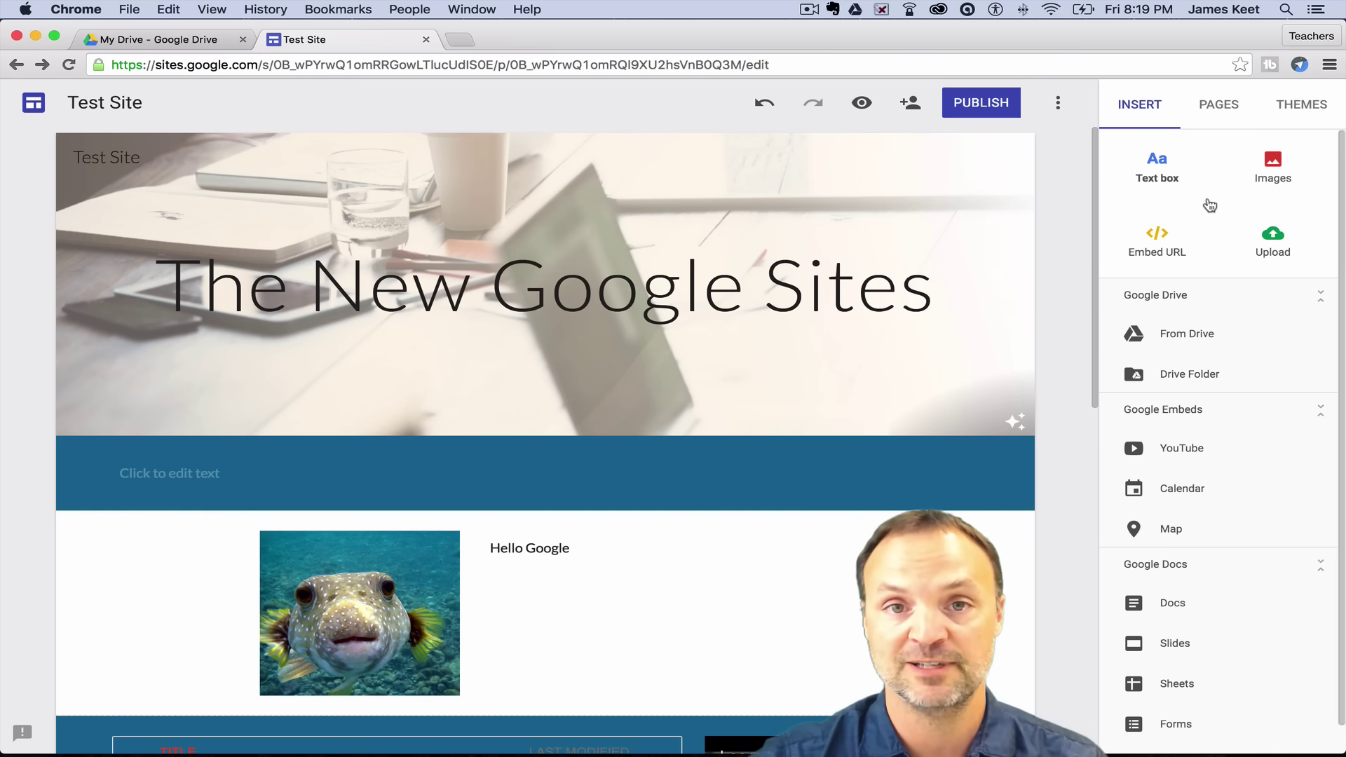
- Add a new page named "Page 1" to the site
left_click(1215, 109)
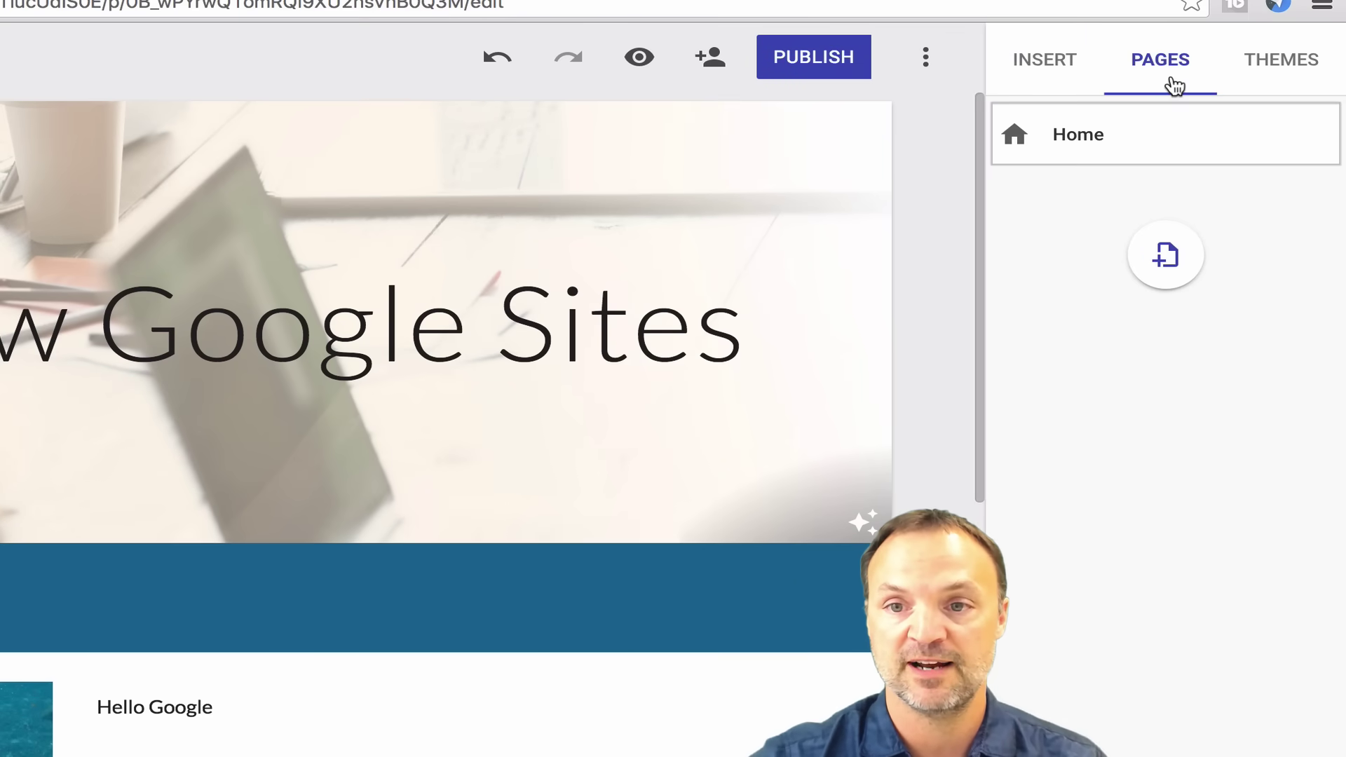
left_click(1167, 260)
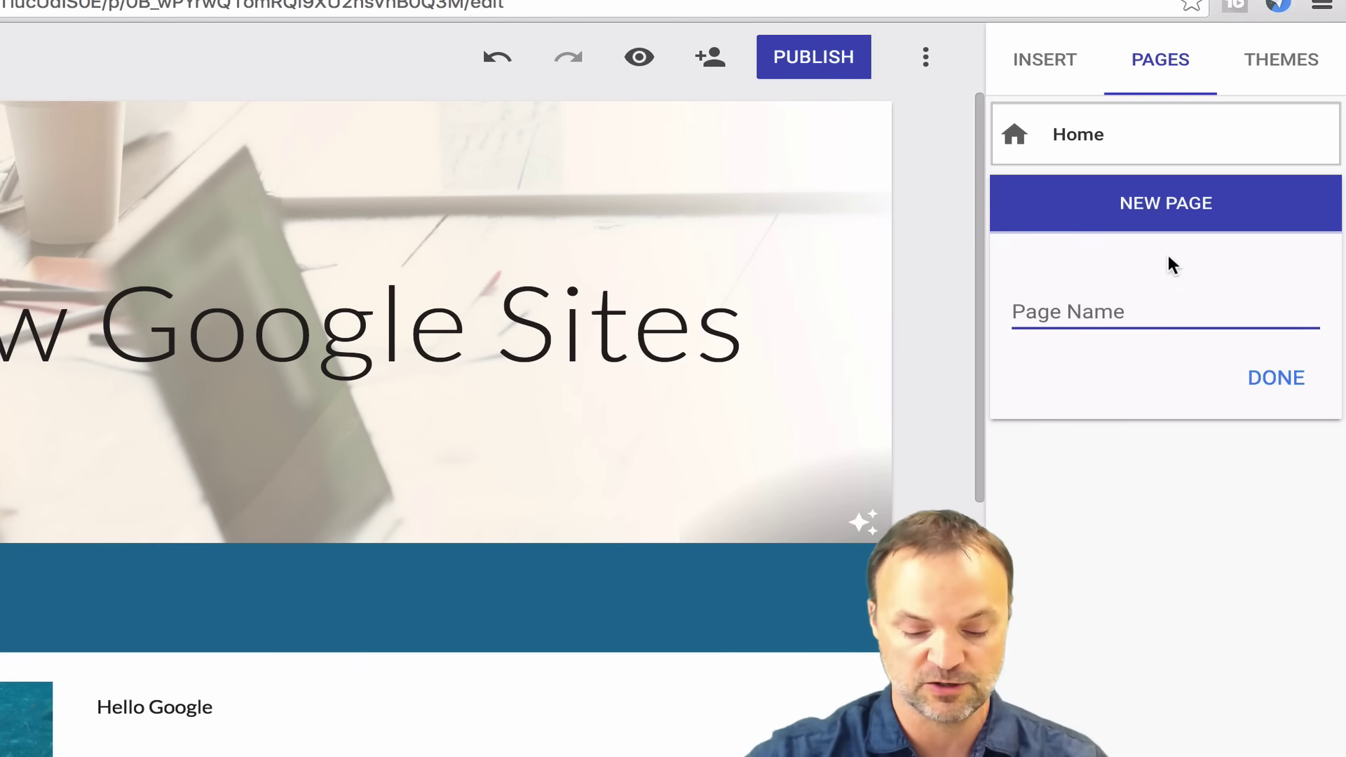
type("Page 1")
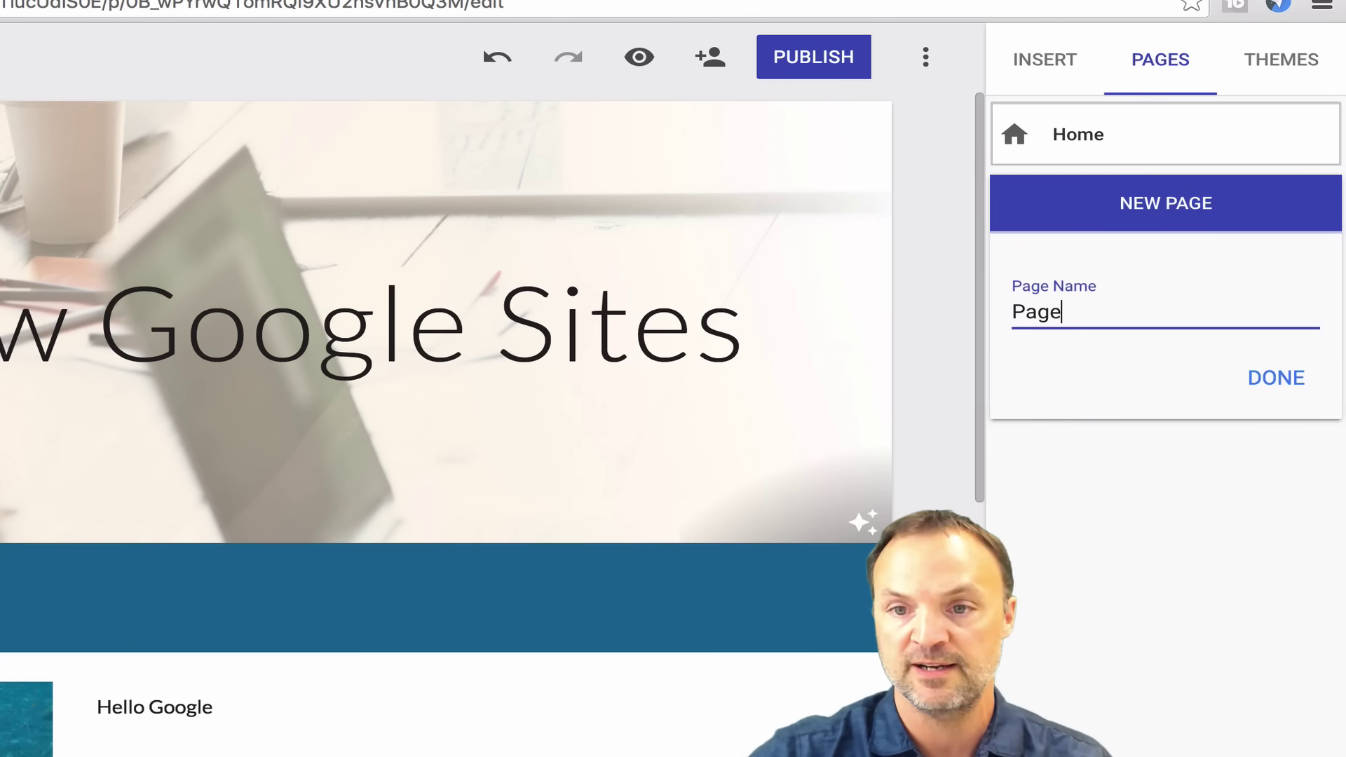
left_click(1274, 379)
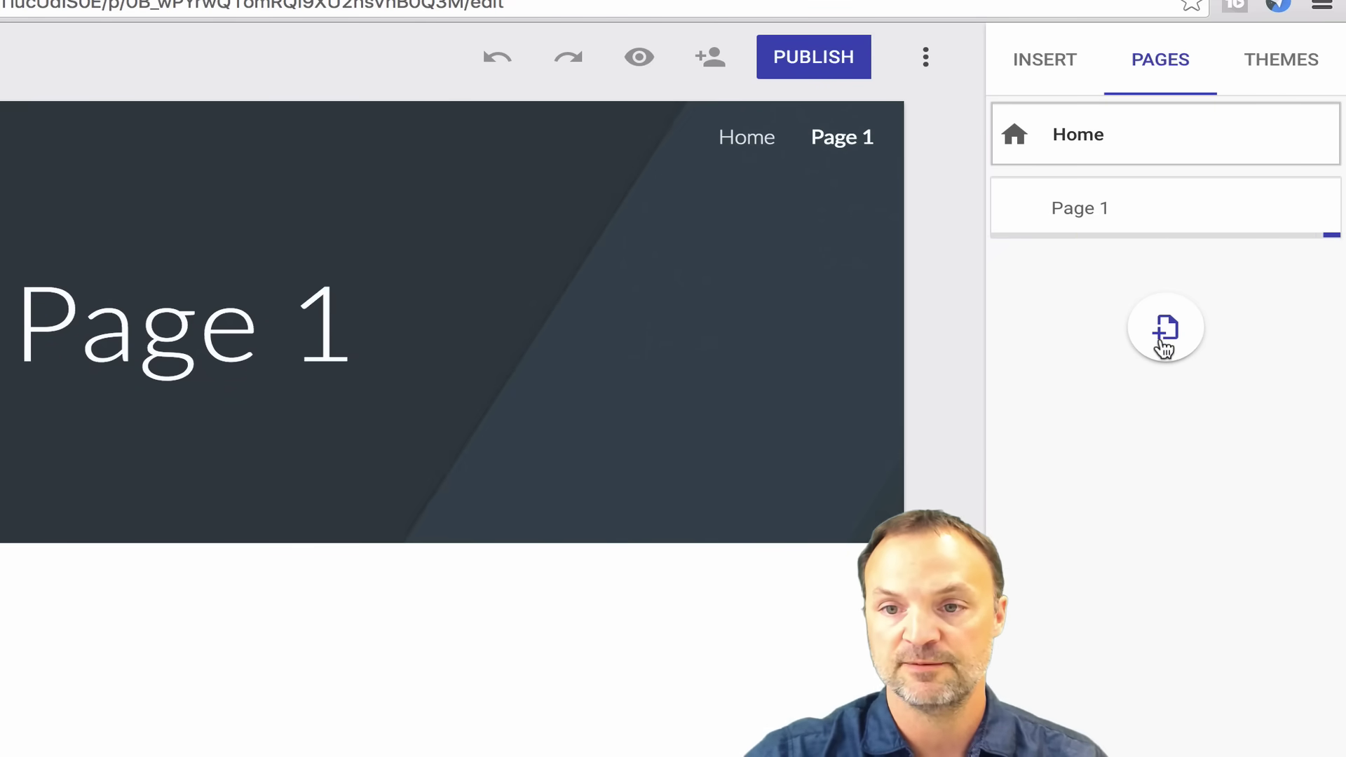
- Add two more pages to the site, named "Page 2" and "Page 3"
left_click(1163, 343)
type("Page 2")
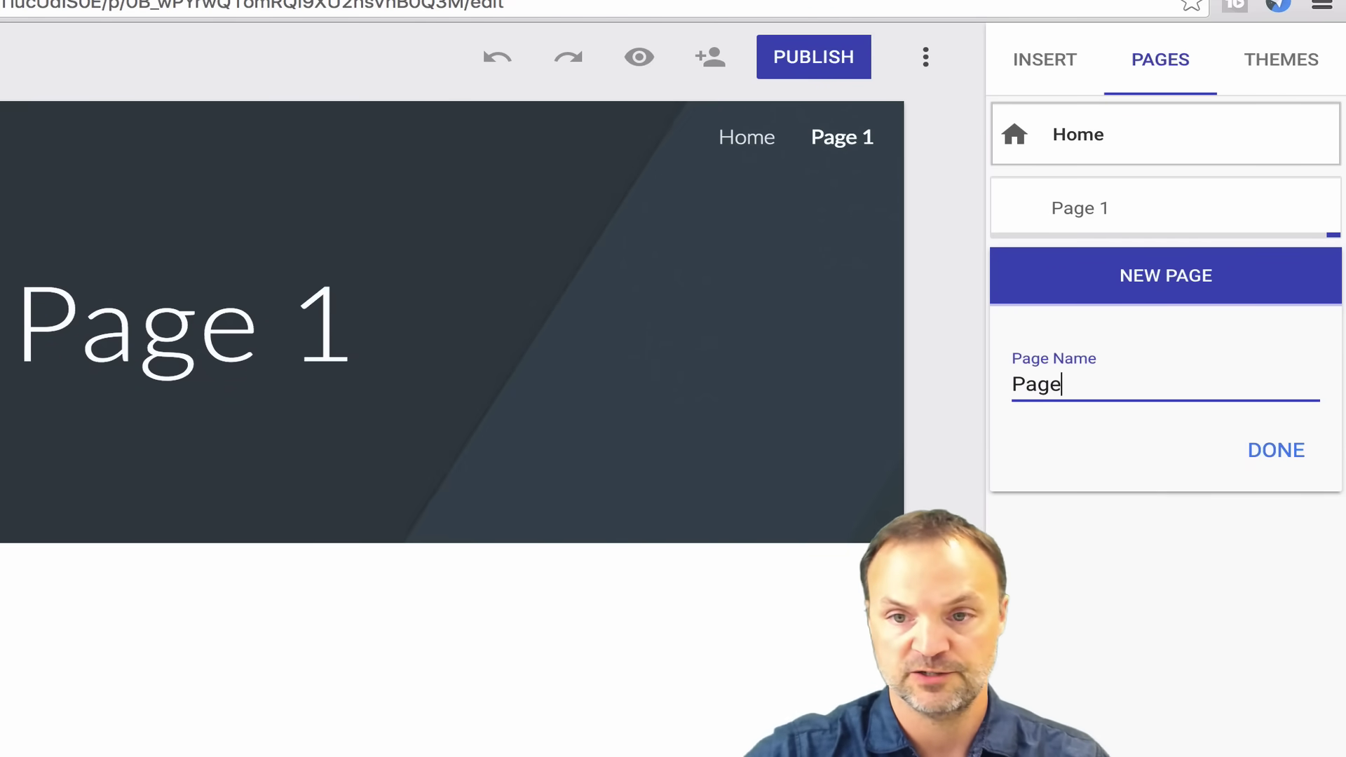
left_click(1297, 447)
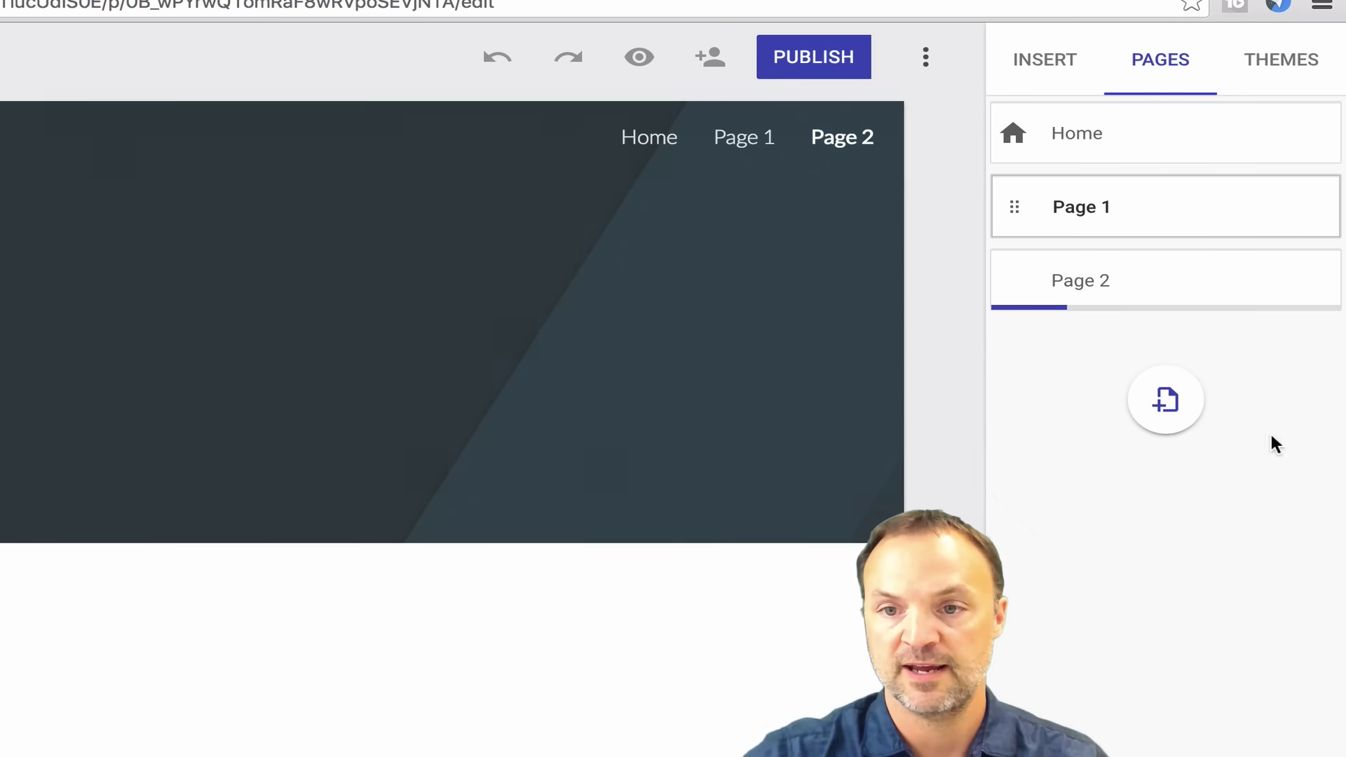
left_click(1169, 399)
type("Page 3")
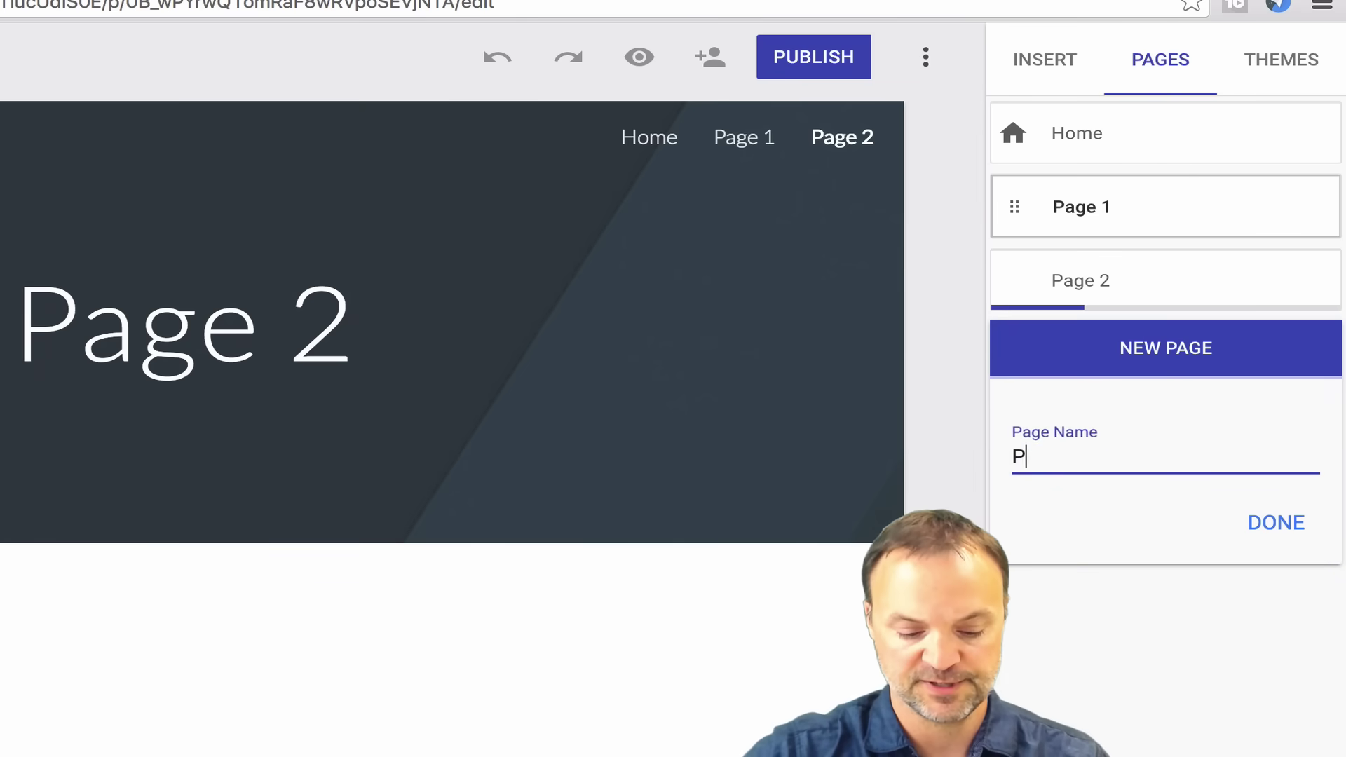
left_click(1259, 520)
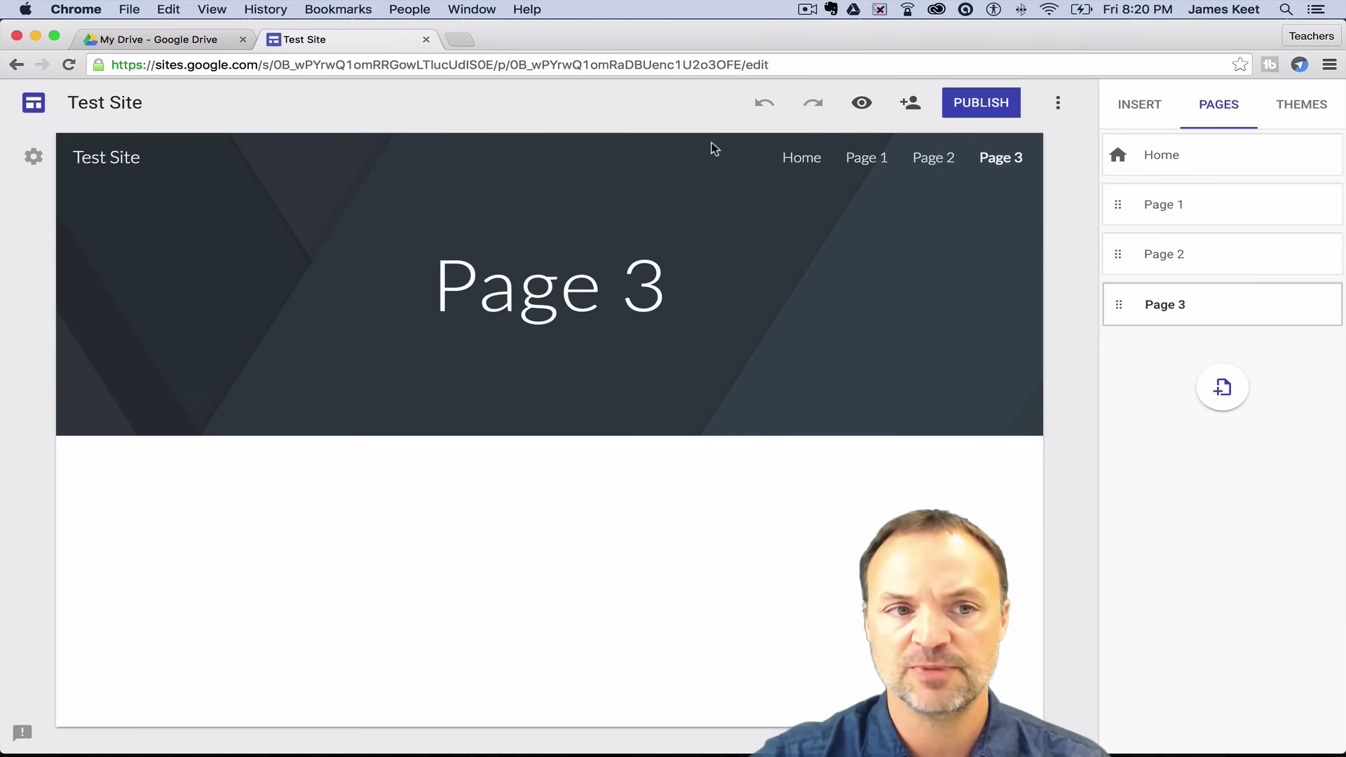
- Try the side navigation mode, look over its page menu, and switch the site back to top navigation
left_click(34, 157)
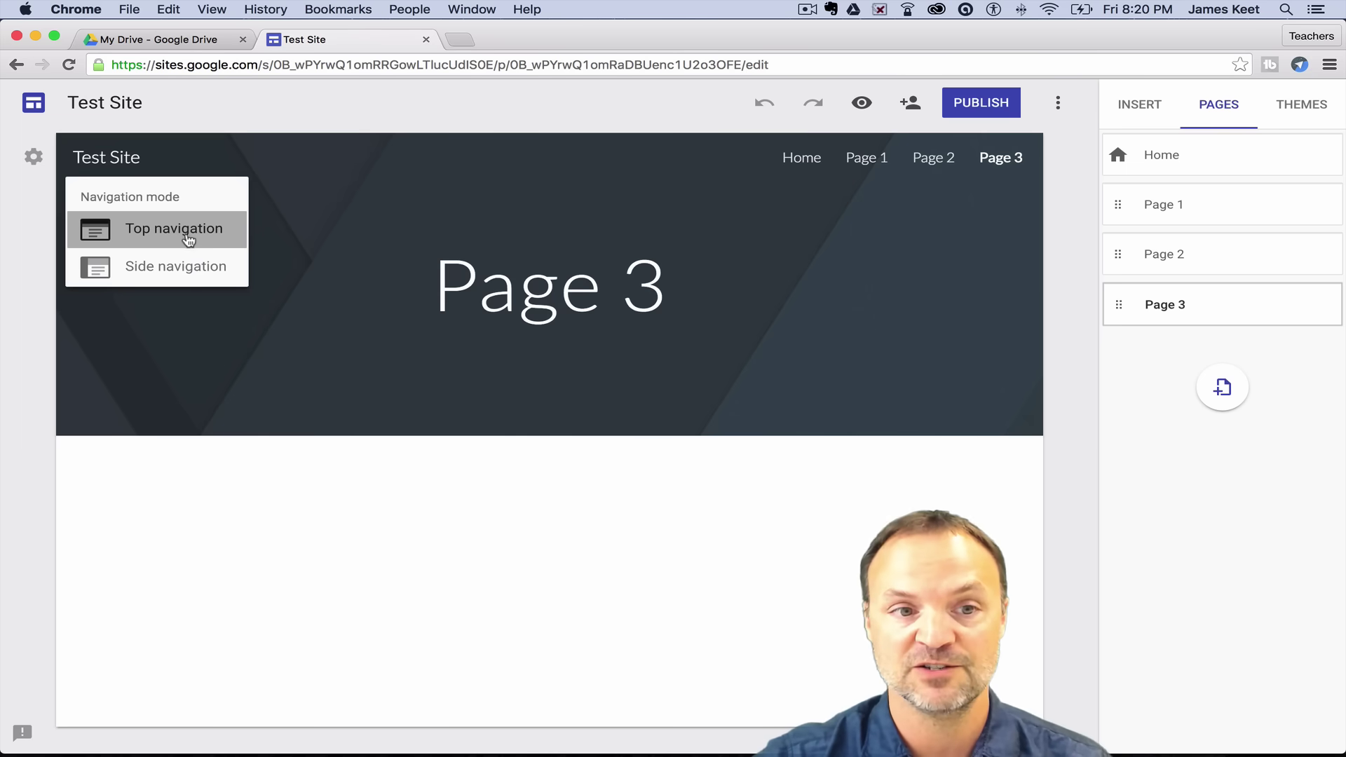
left_click(181, 278)
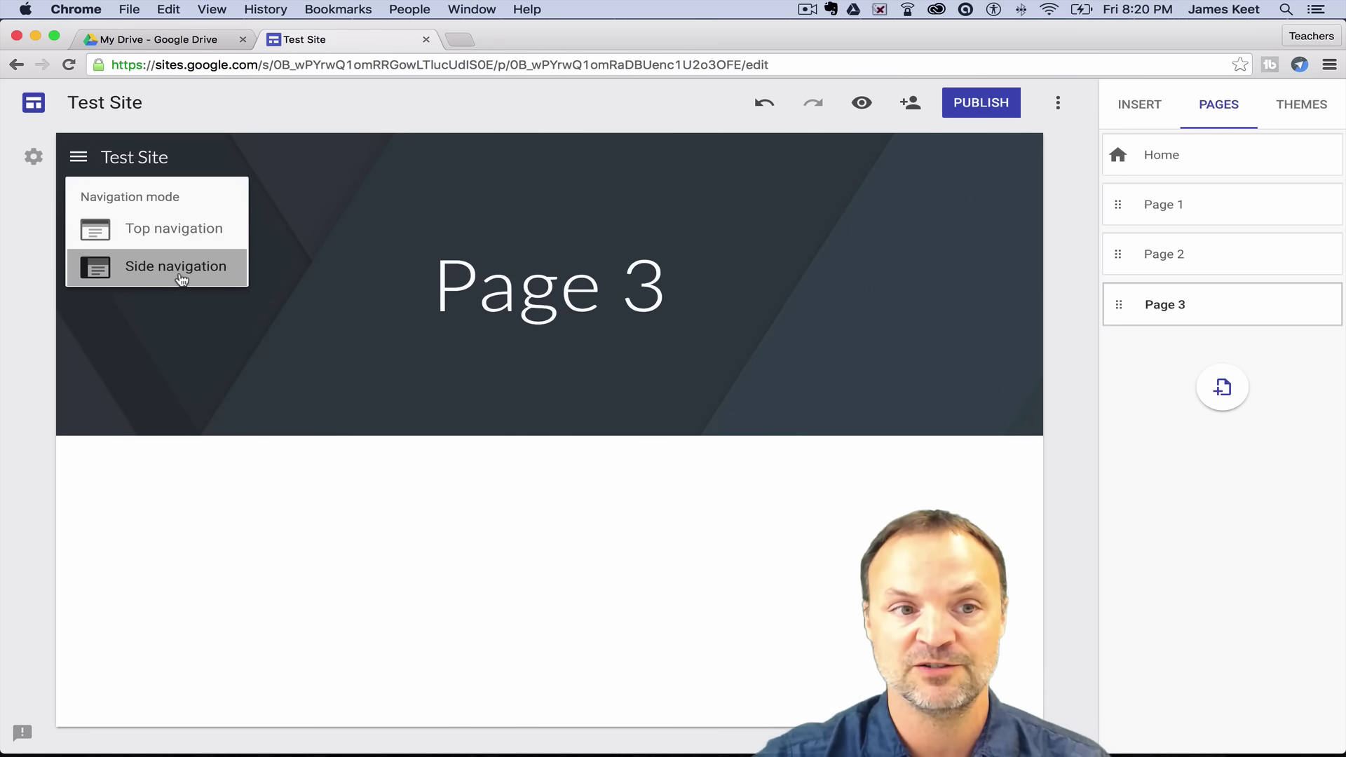
left_click(77, 159)
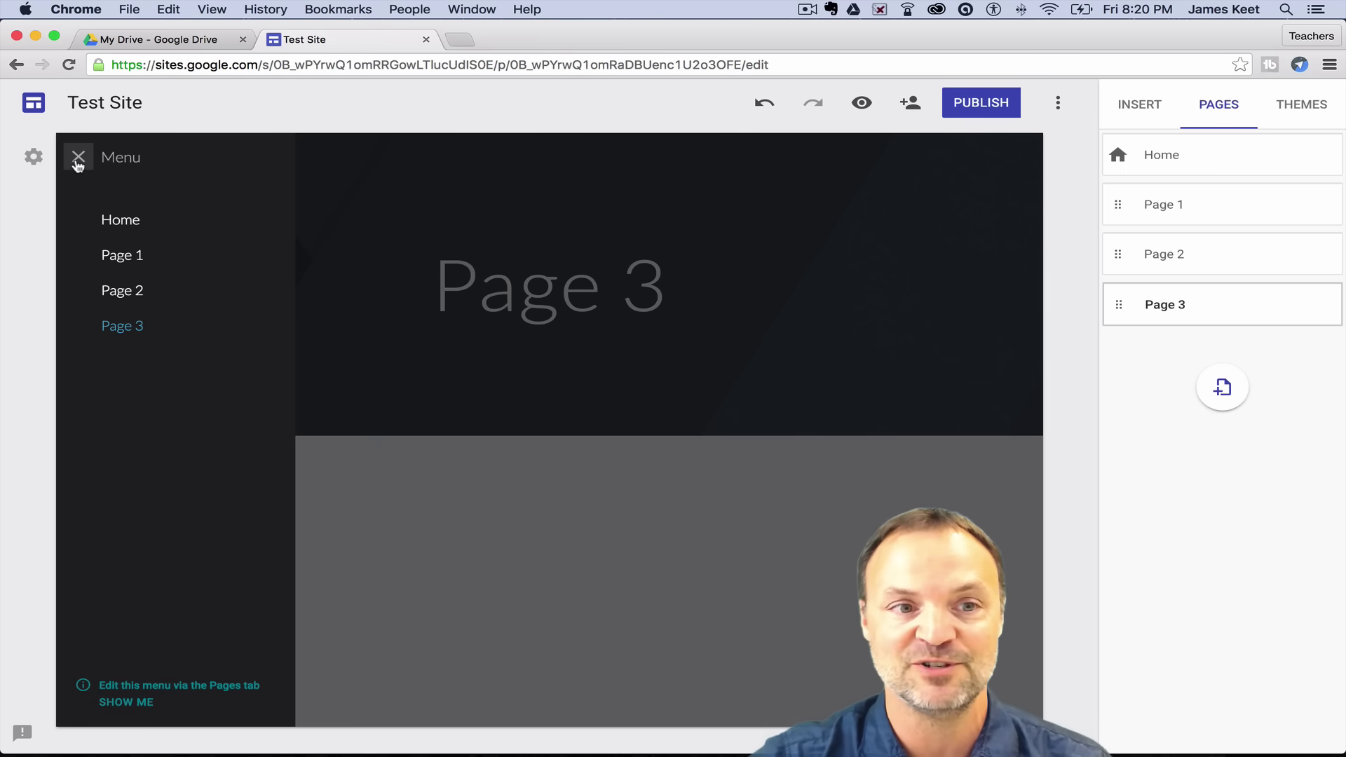
left_click(78, 161)
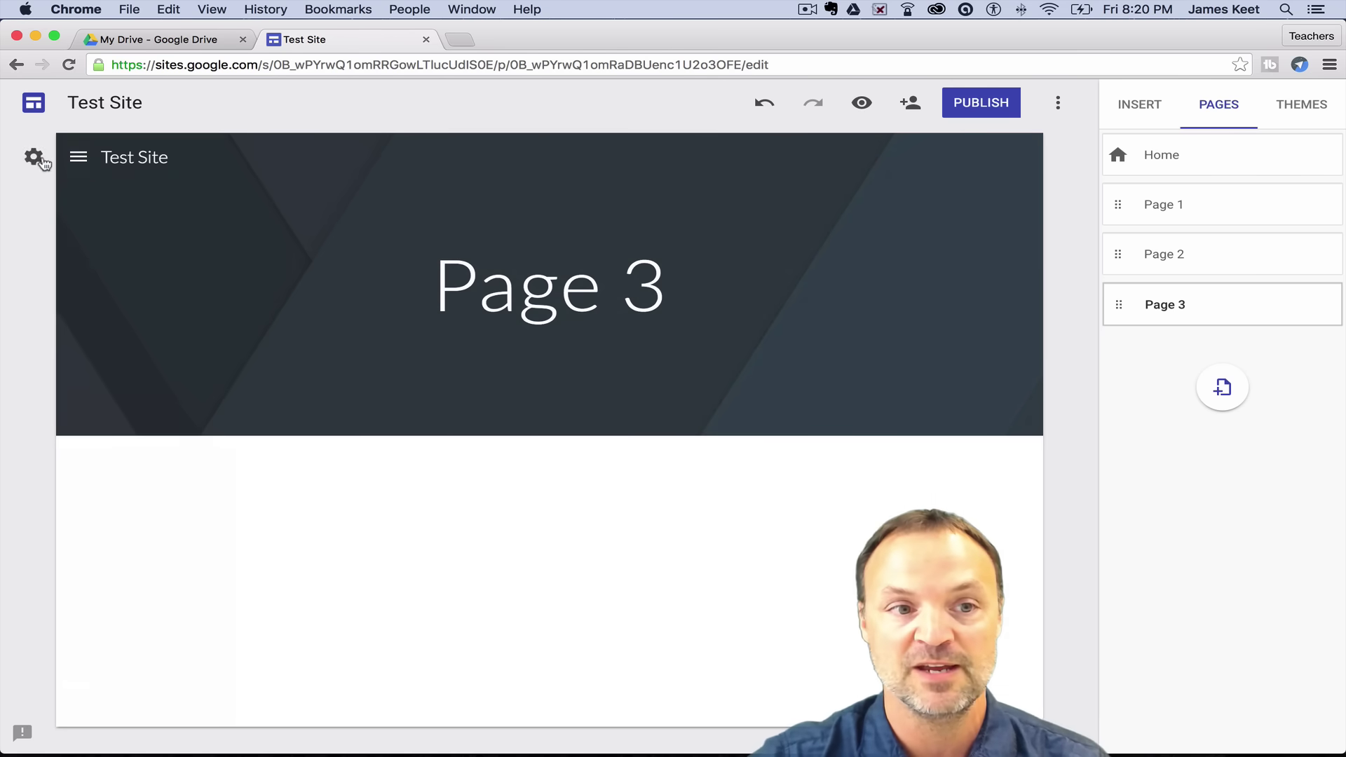
left_click(36, 159)
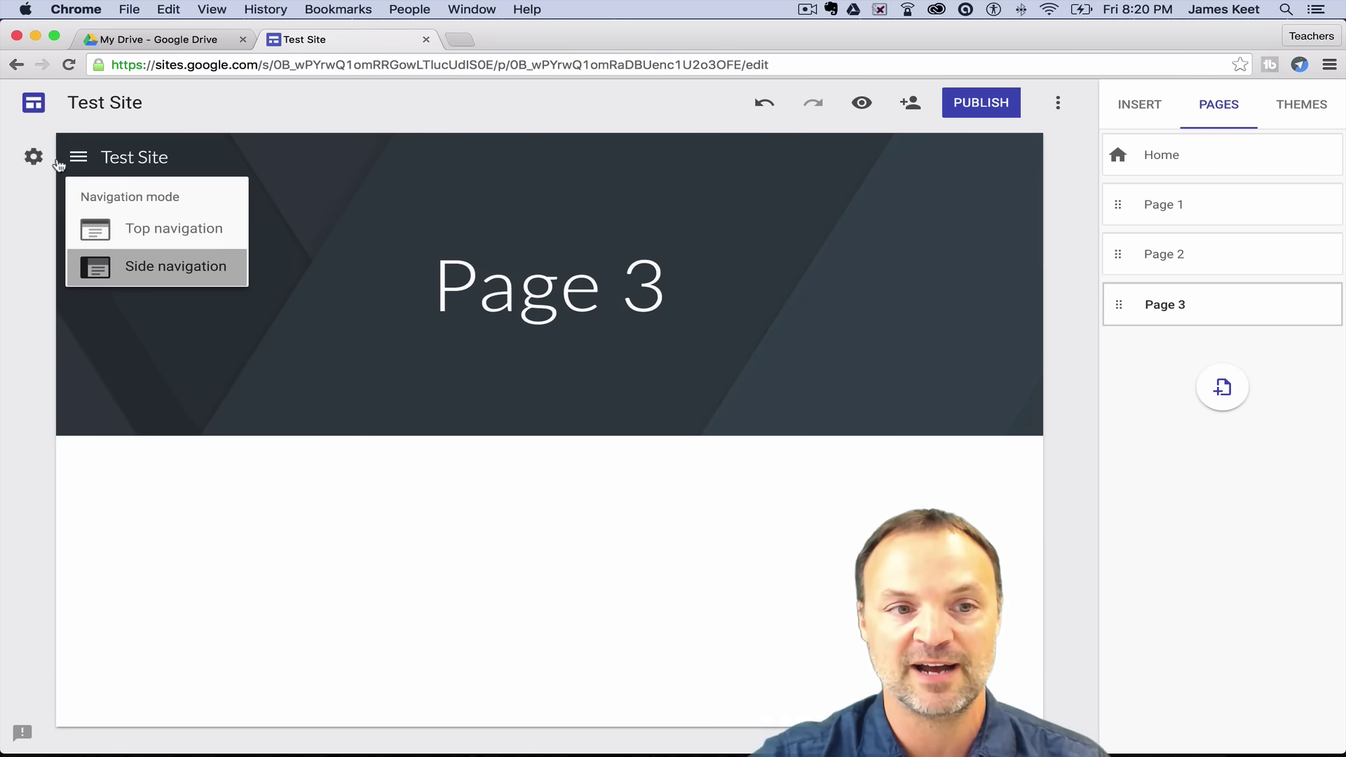
left_click(196, 232)
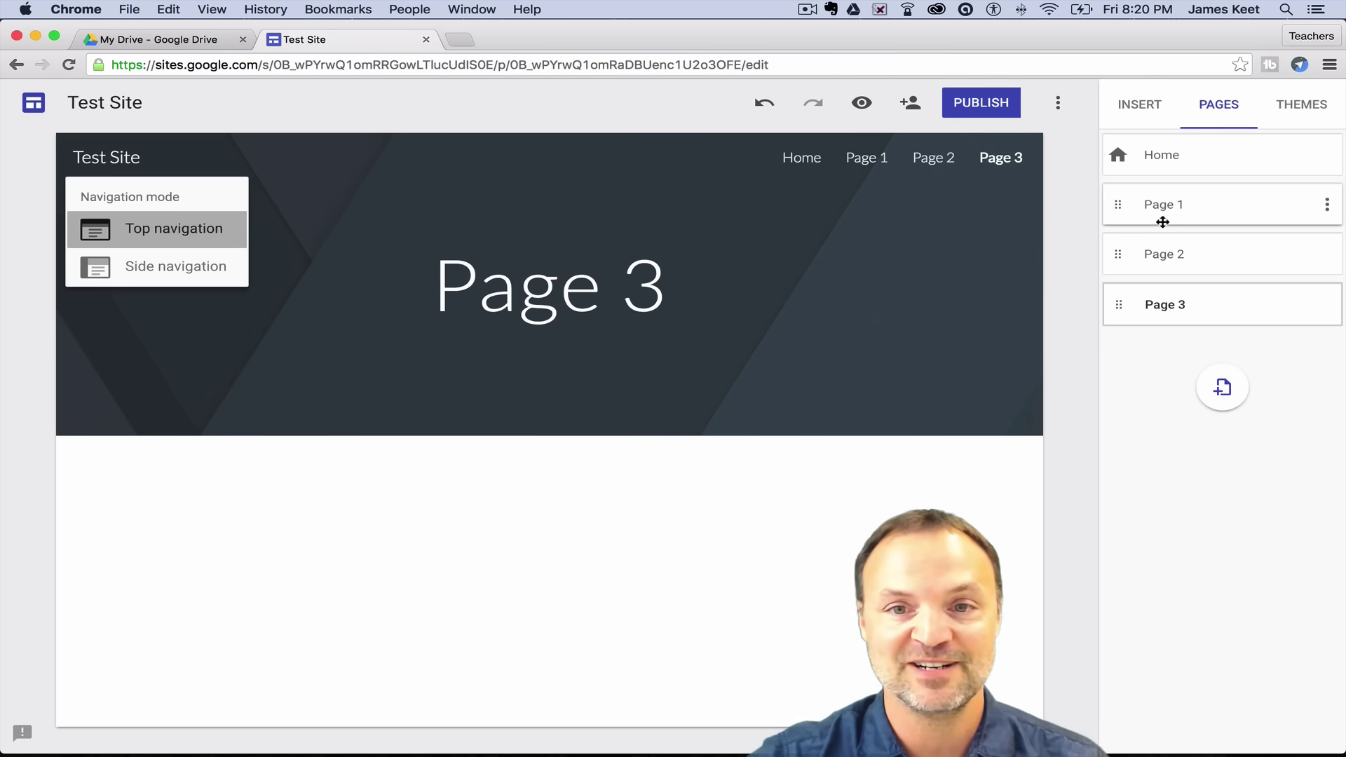
- Open Page 1, nest Page 2 and Page 3 under it as subpages, and check the Page 1 dropdown in the site header
left_click(1218, 220)
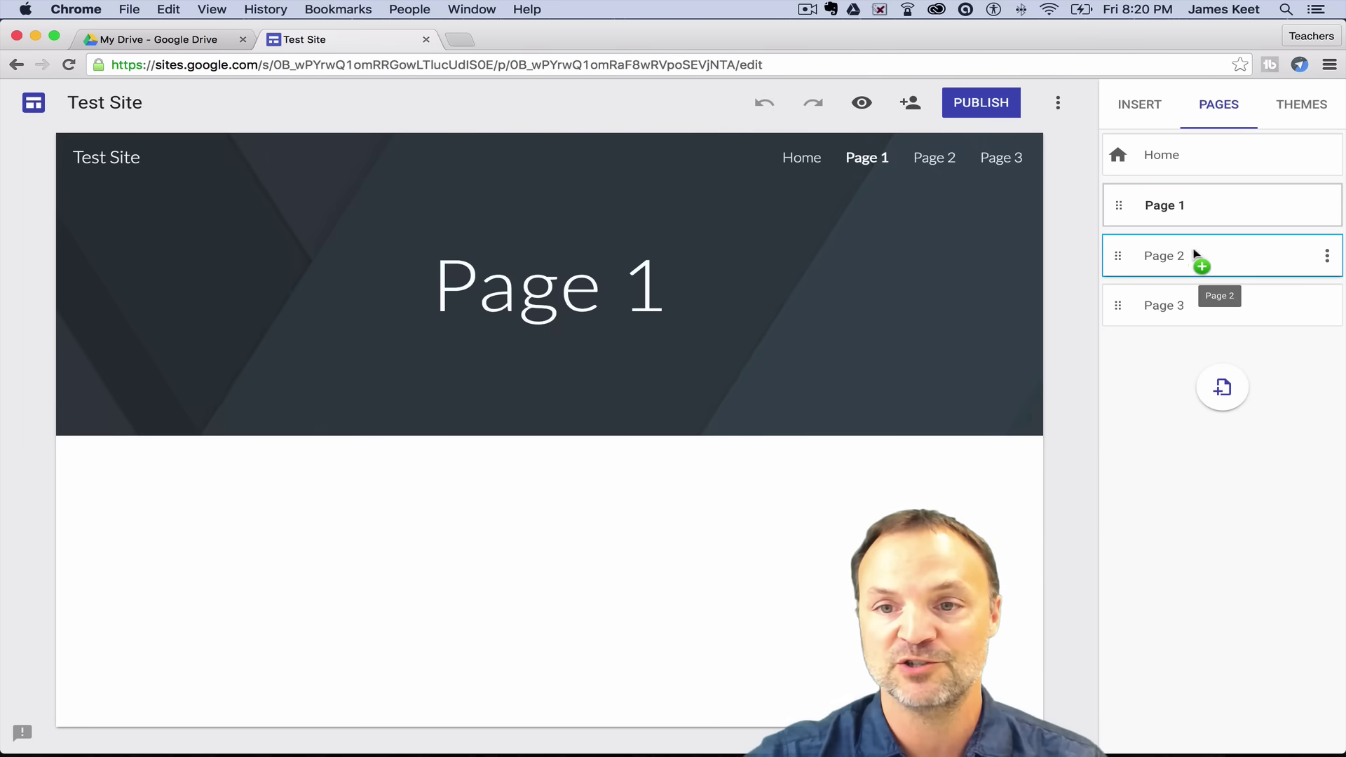
left_click_drag(1196, 254, 1199, 207)
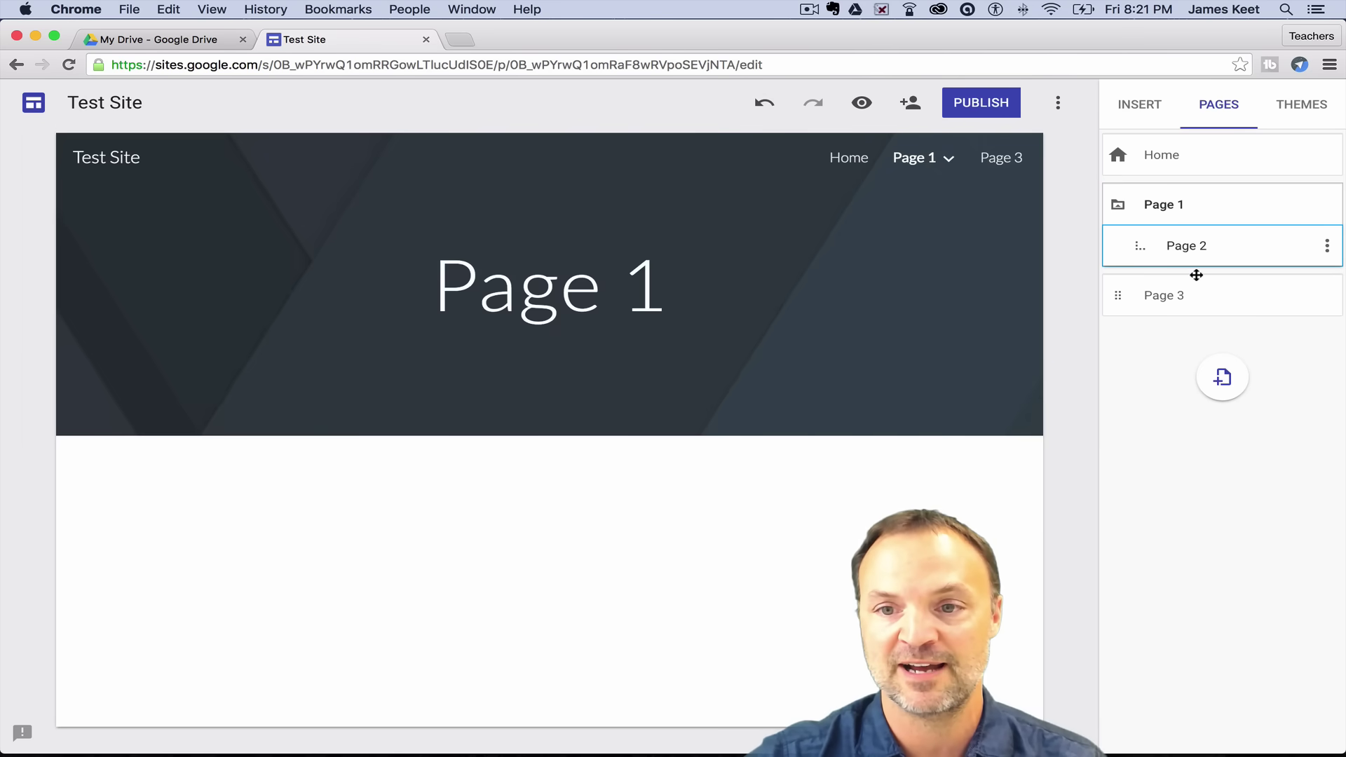
left_click_drag(1202, 292, 1203, 257)
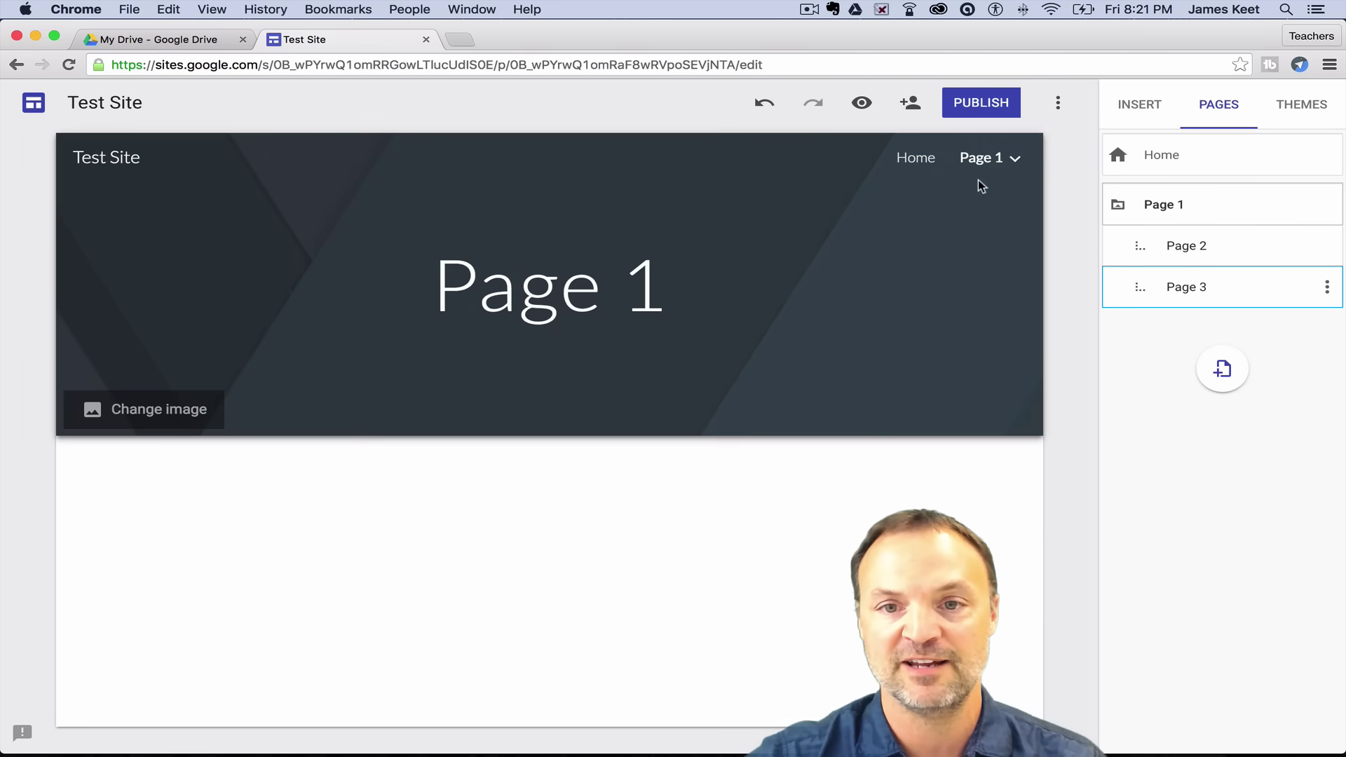
left_click(1013, 158)
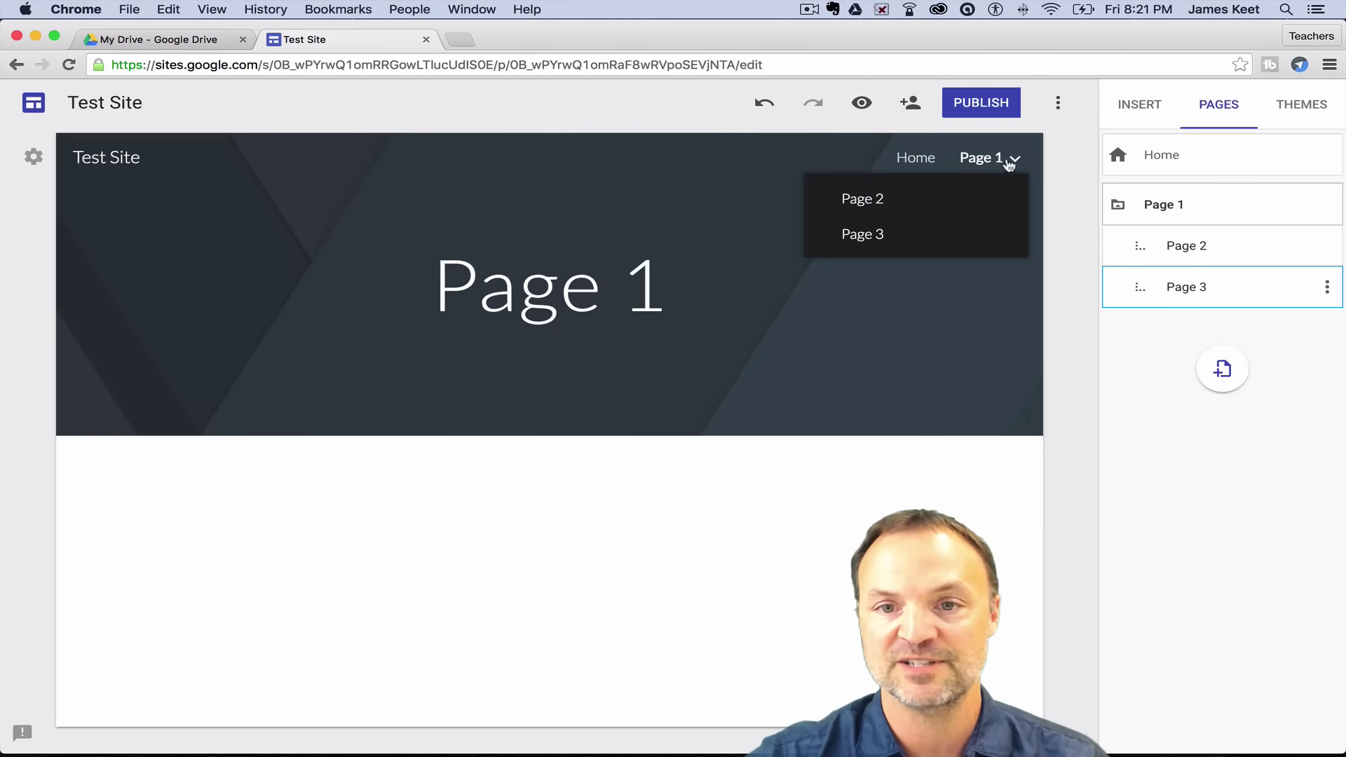
- Set the navigation mode to side navigation and open the site menu to view the nested pages
left_click(34, 155)
left_click(199, 270)
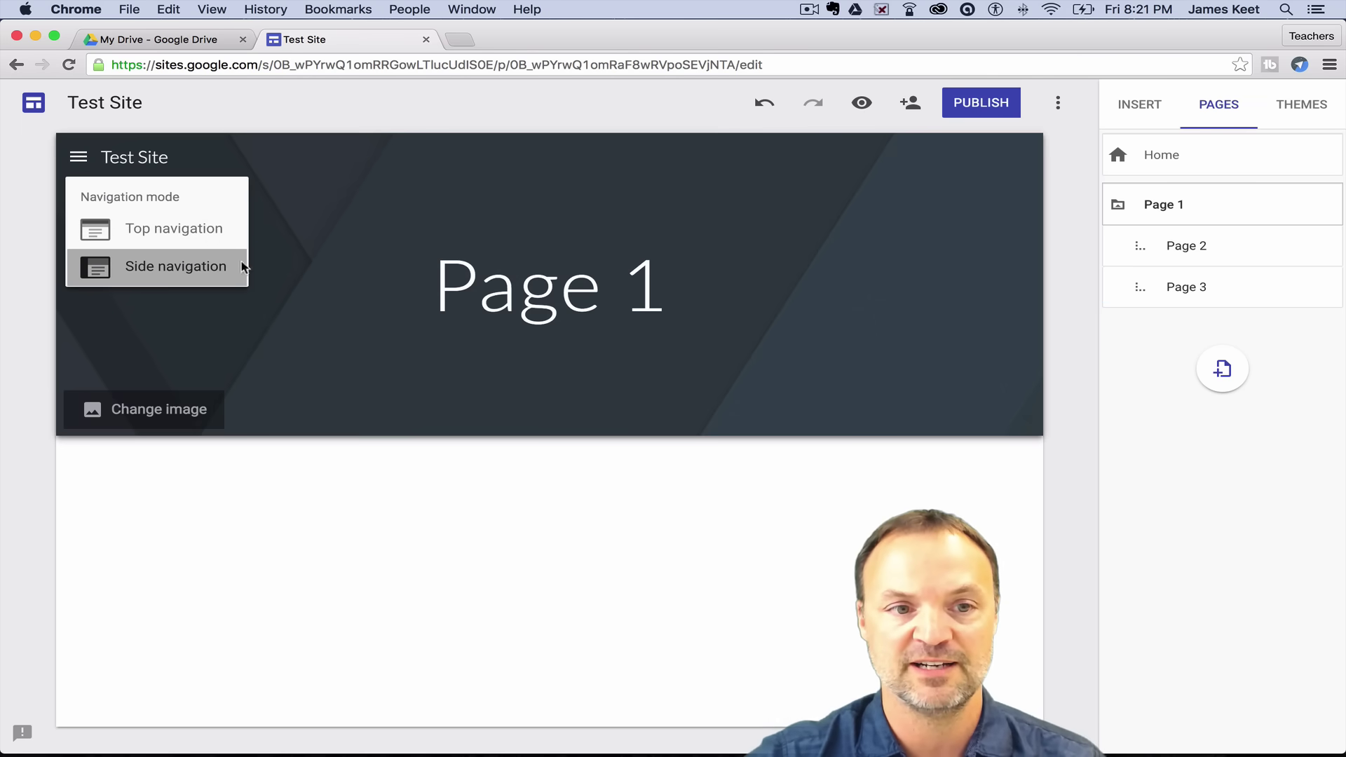
left_click(89, 164)
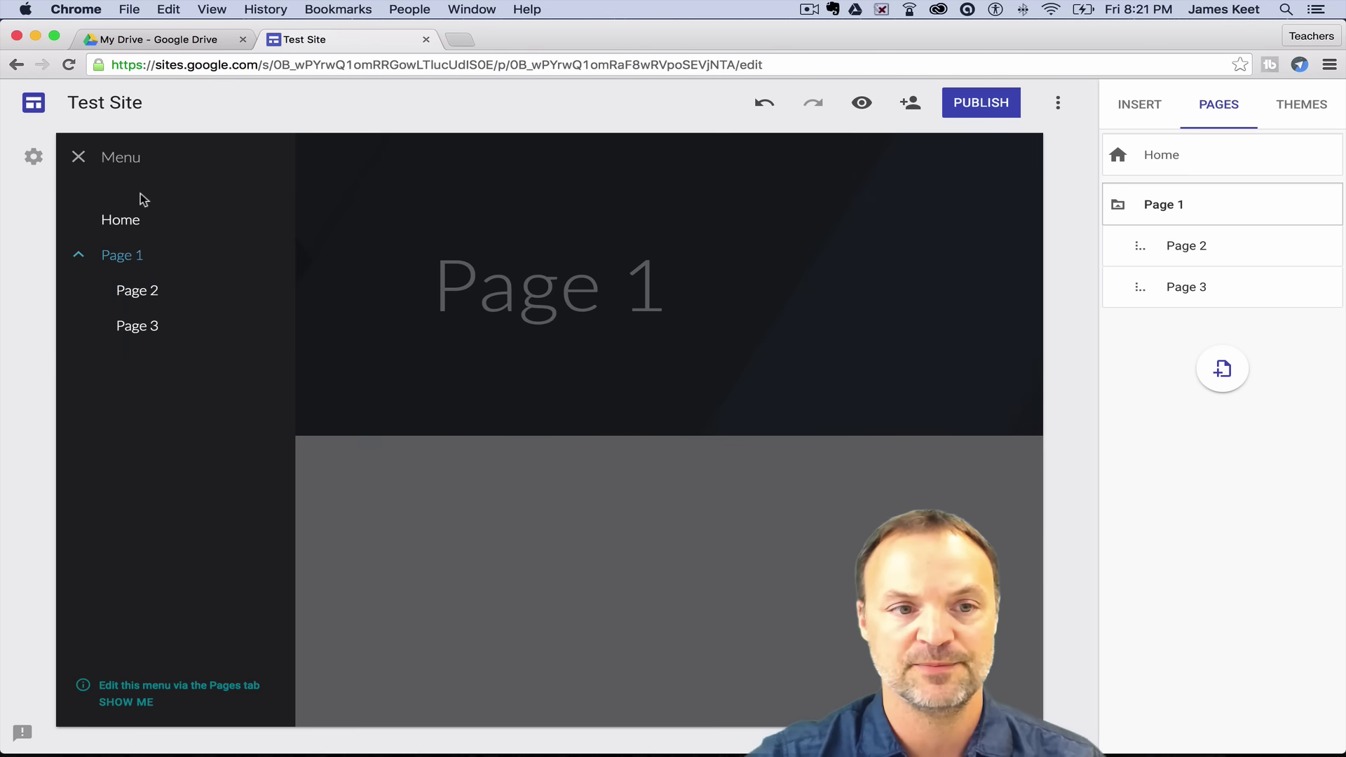
- Switch the site's navigation mode back to top navigation
left_click(34, 156)
left_click(143, 242)
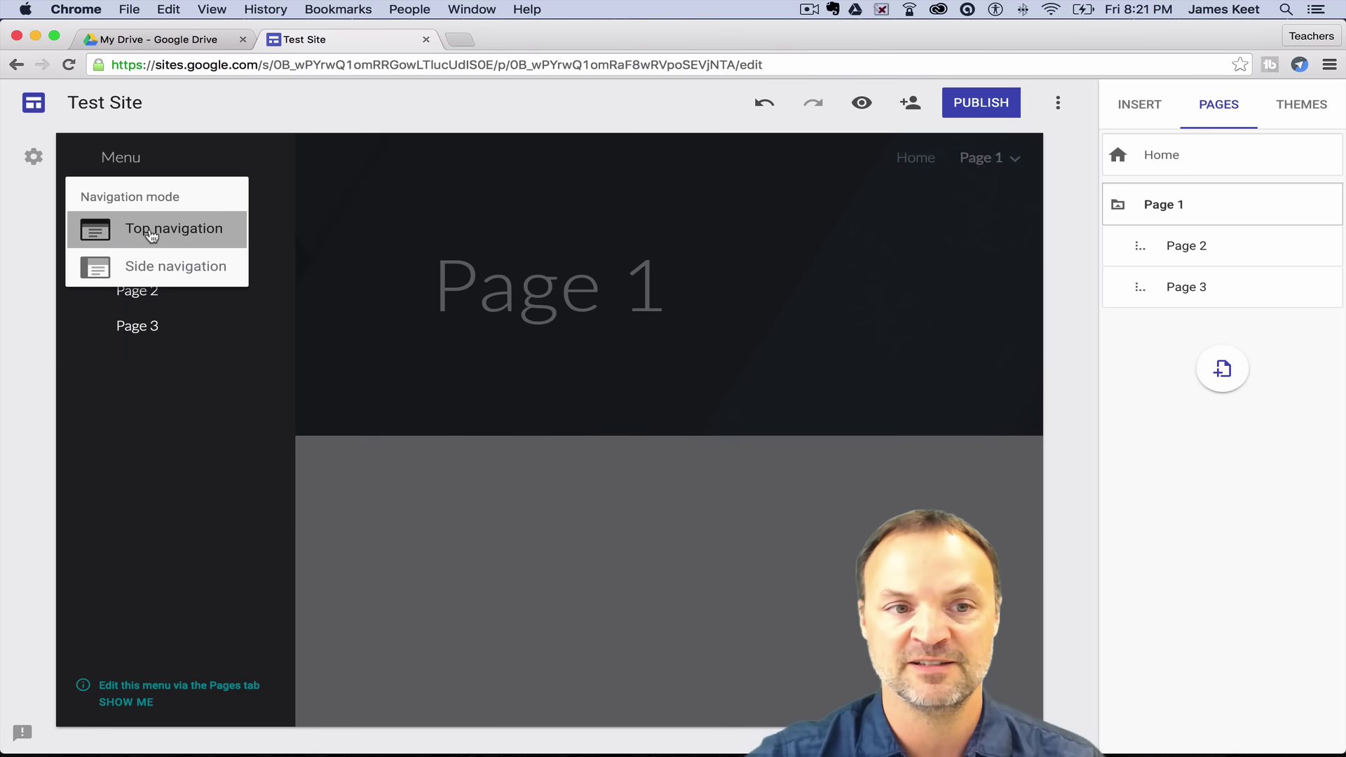
left_click(1018, 159)
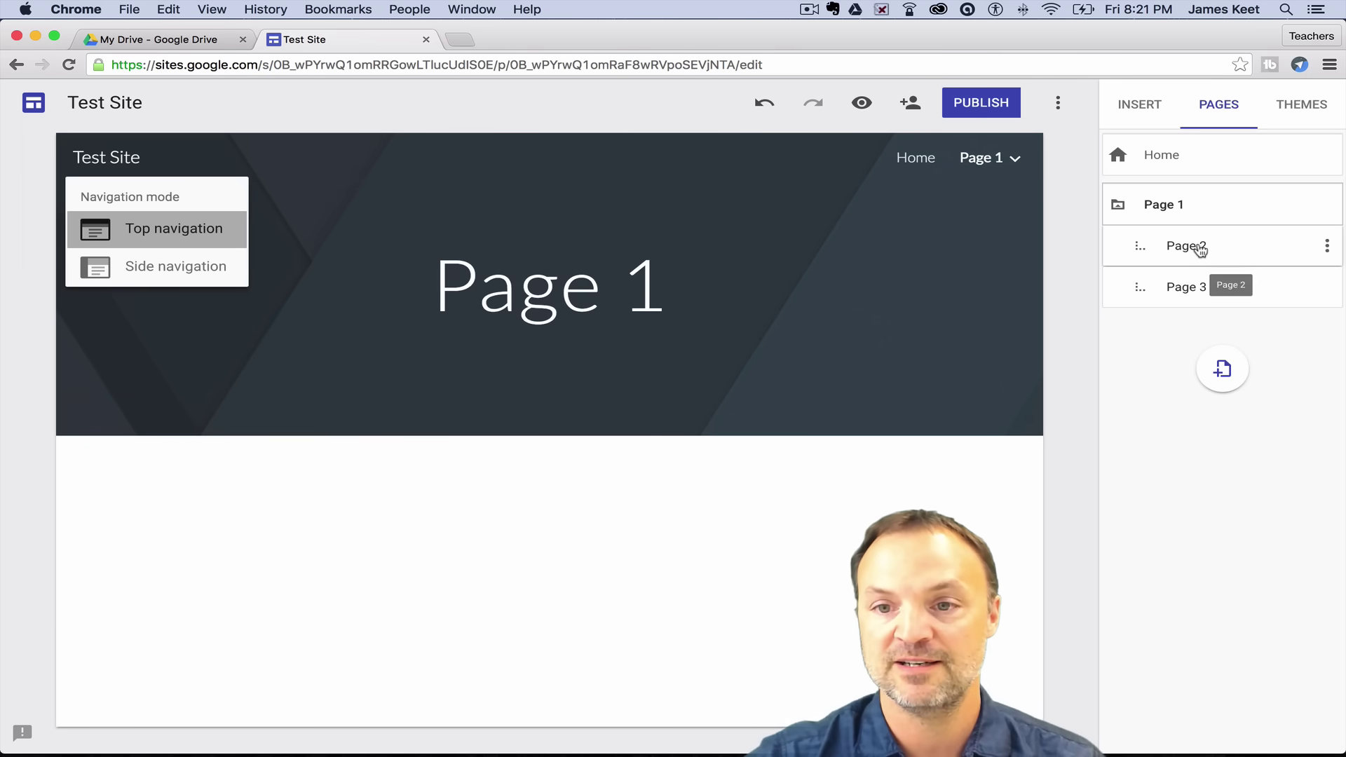
- Set Page 1 as the site's home page and check the reordered header links
left_click(1225, 202)
left_click(1326, 212)
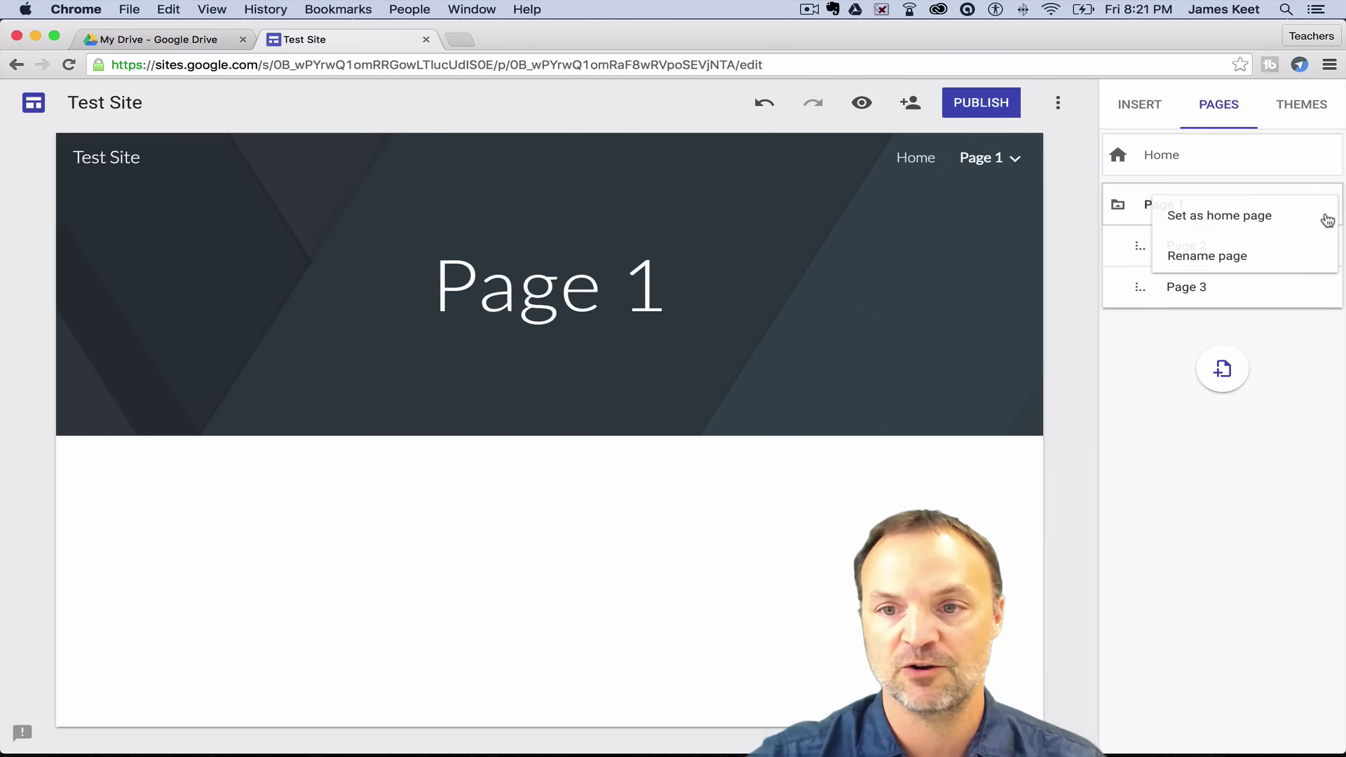
left_click(1252, 235)
mouse_move(941, 172)
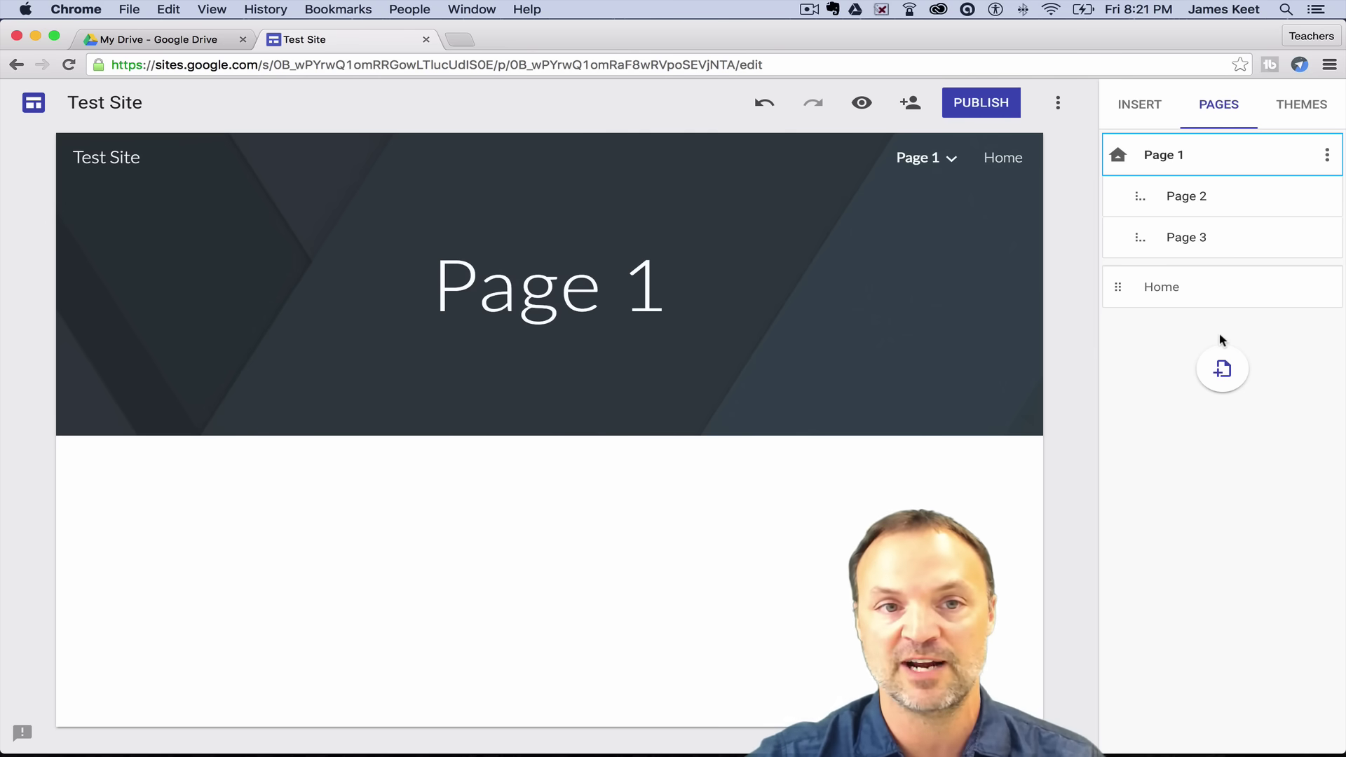
mouse_move(31, 164)
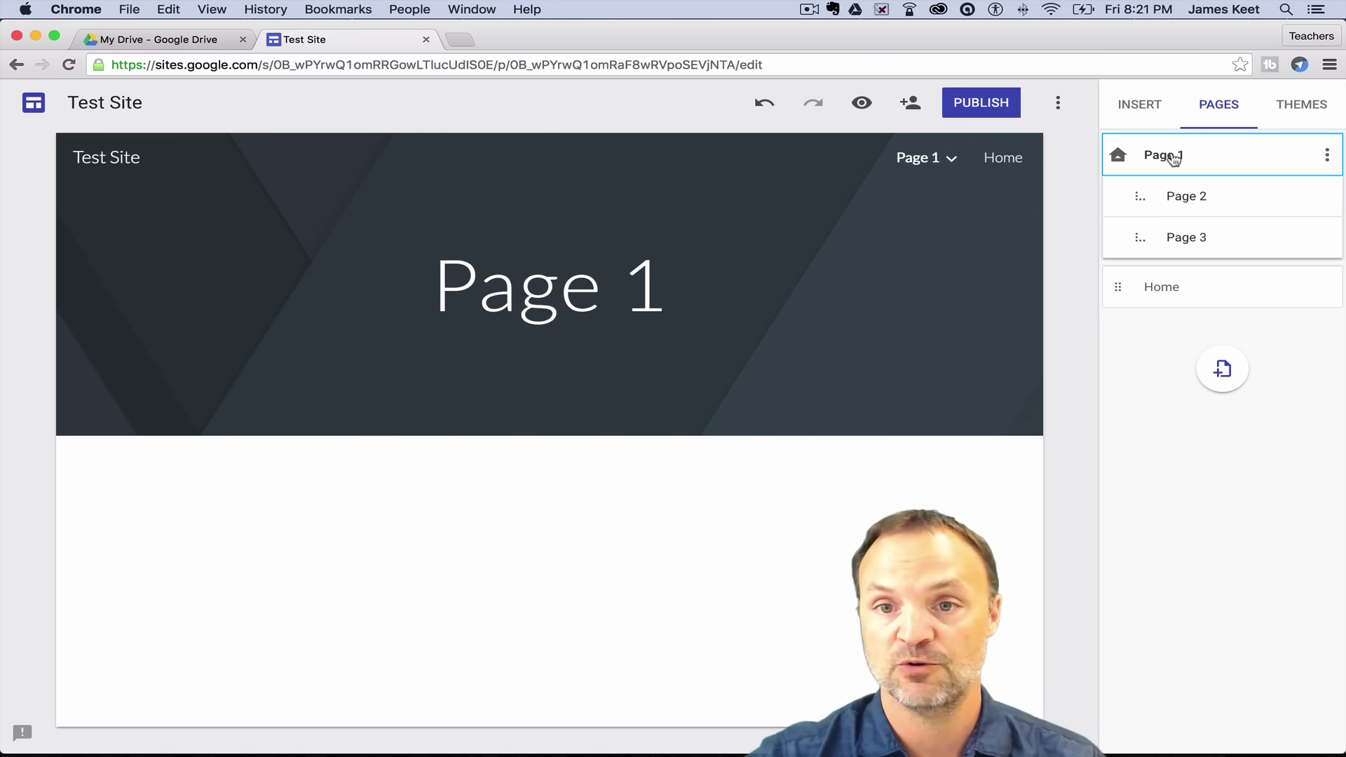
- Try the Aristotle, Diplomat and Simple themes on the site, opening the Home page to compare how they look
left_click(1290, 107)
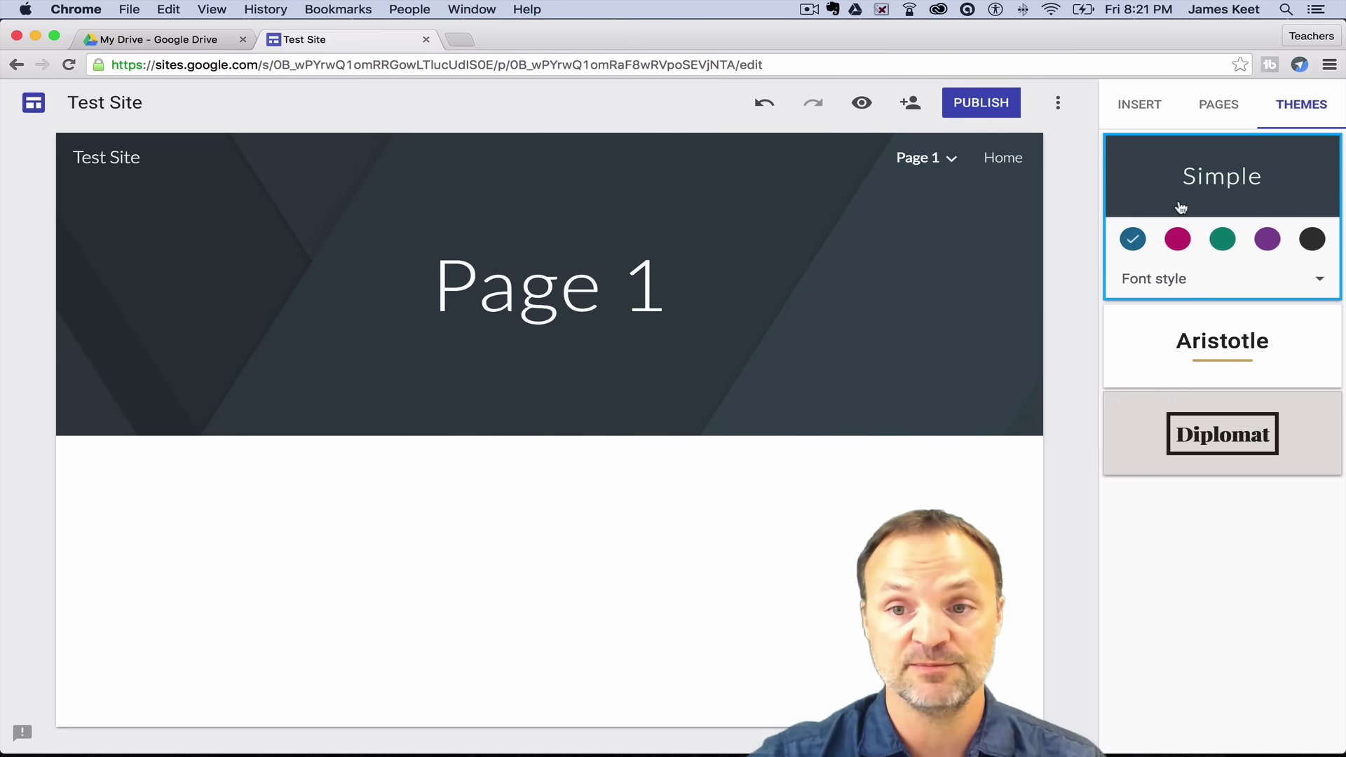
left_click(1176, 331)
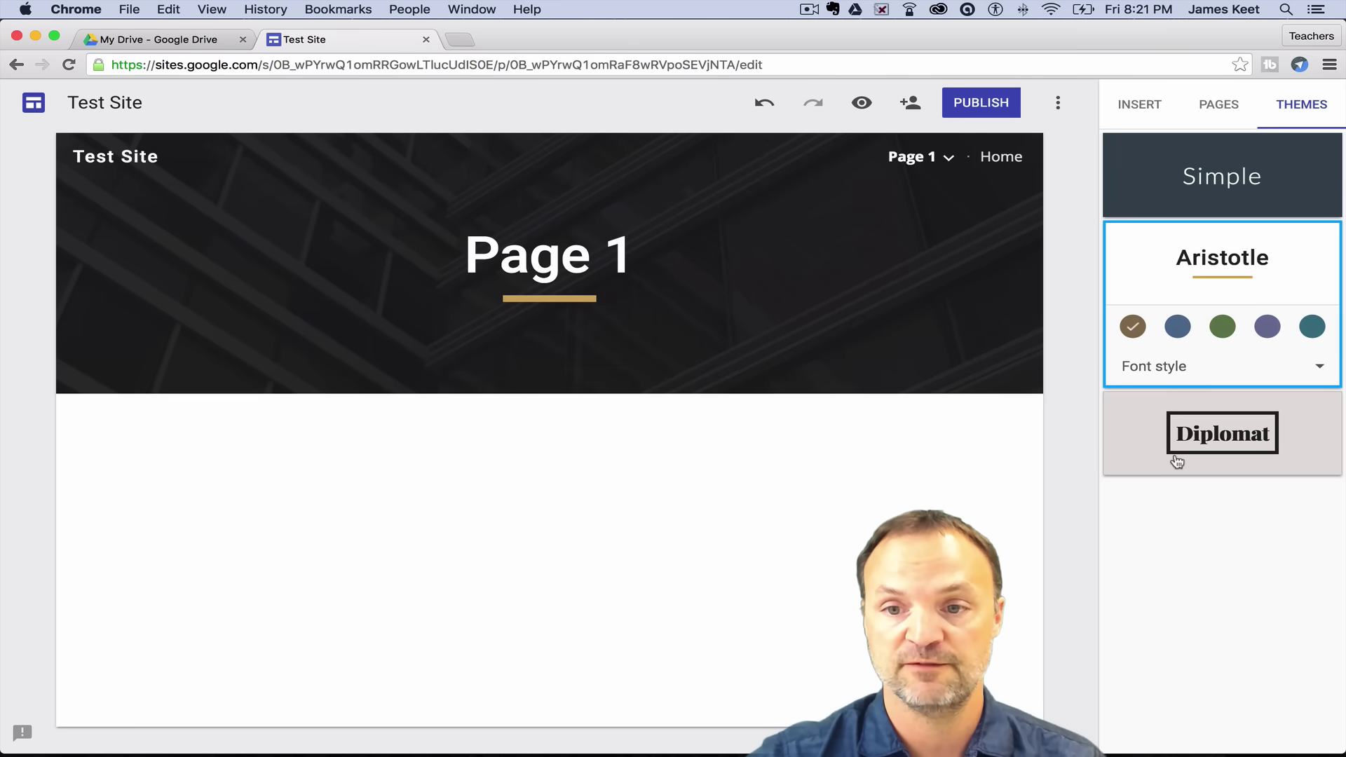
left_click(1169, 454)
left_click(1004, 157)
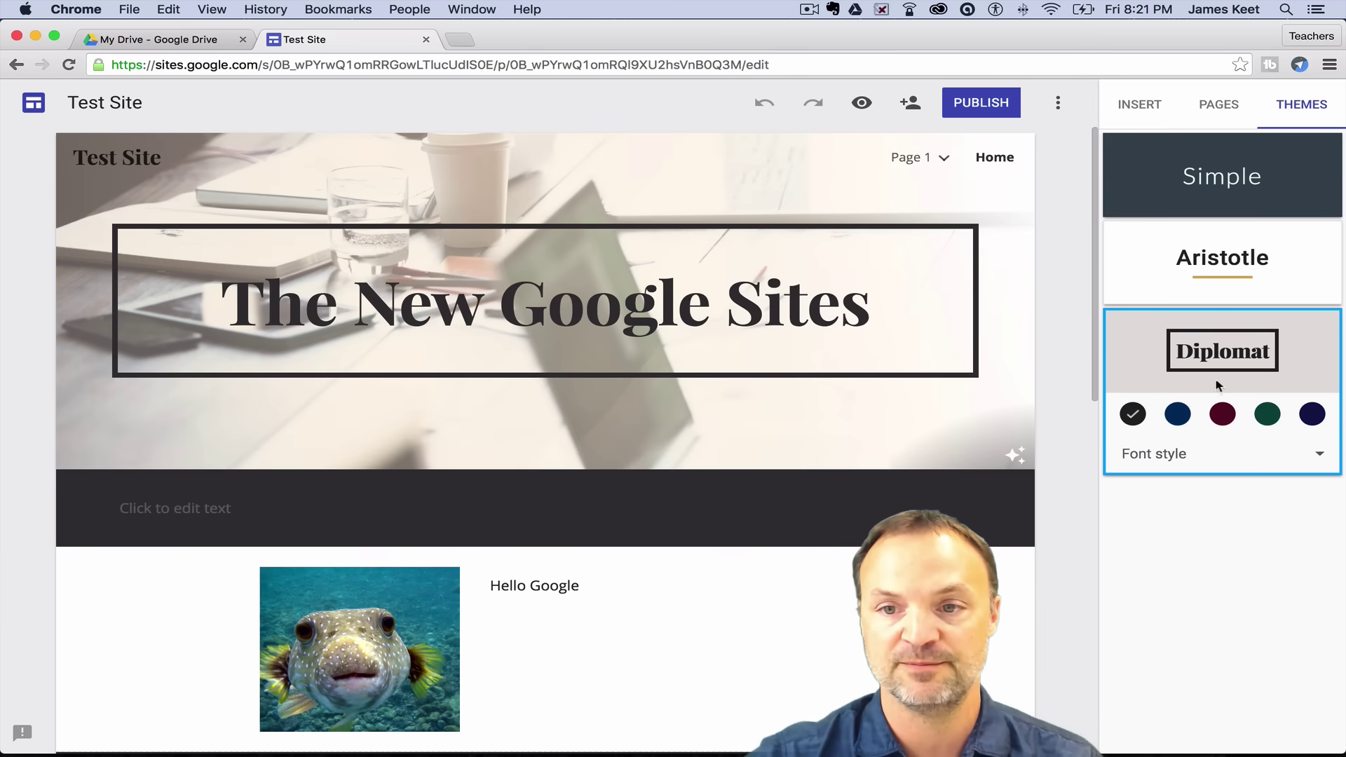
left_click(1217, 262)
left_click(1201, 203)
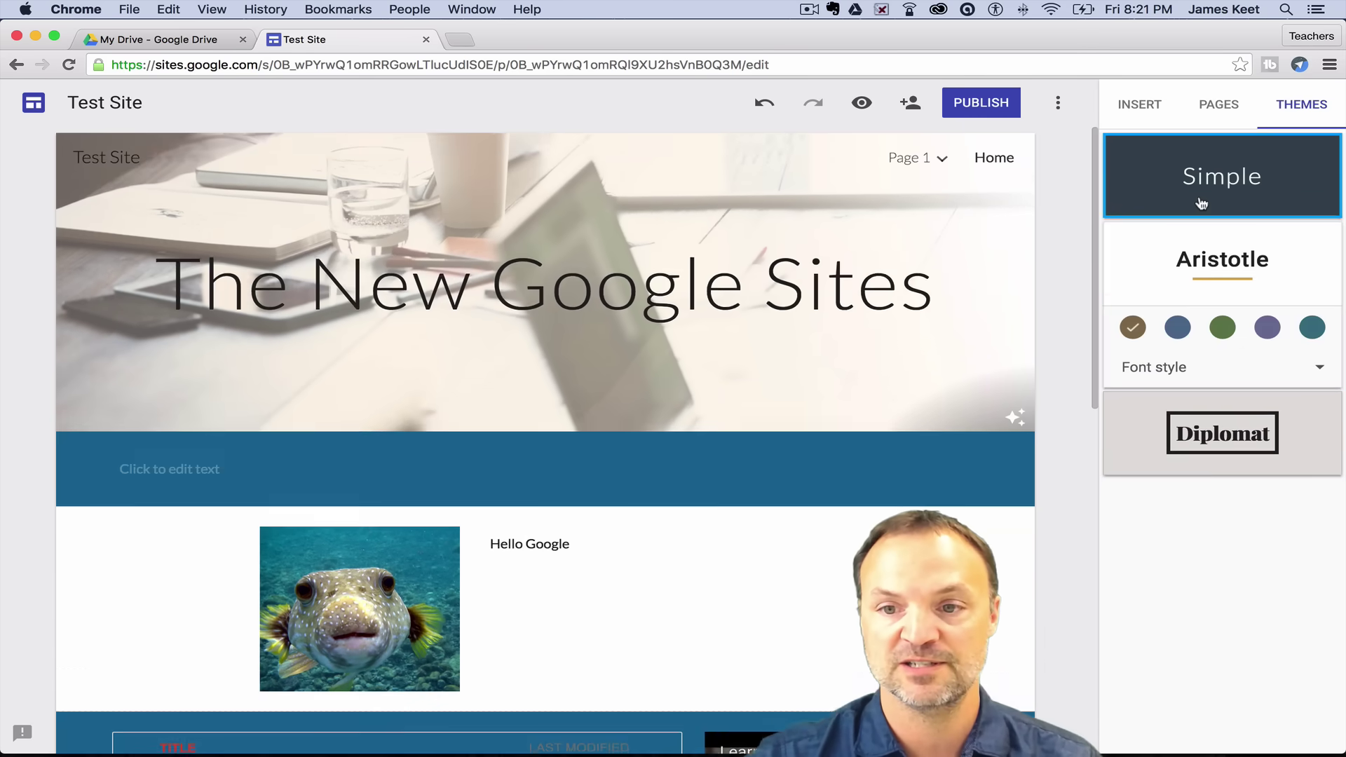
- Apply the Diplomat theme in dark red after trying navy blue, and view its font style choices
left_click(1194, 418)
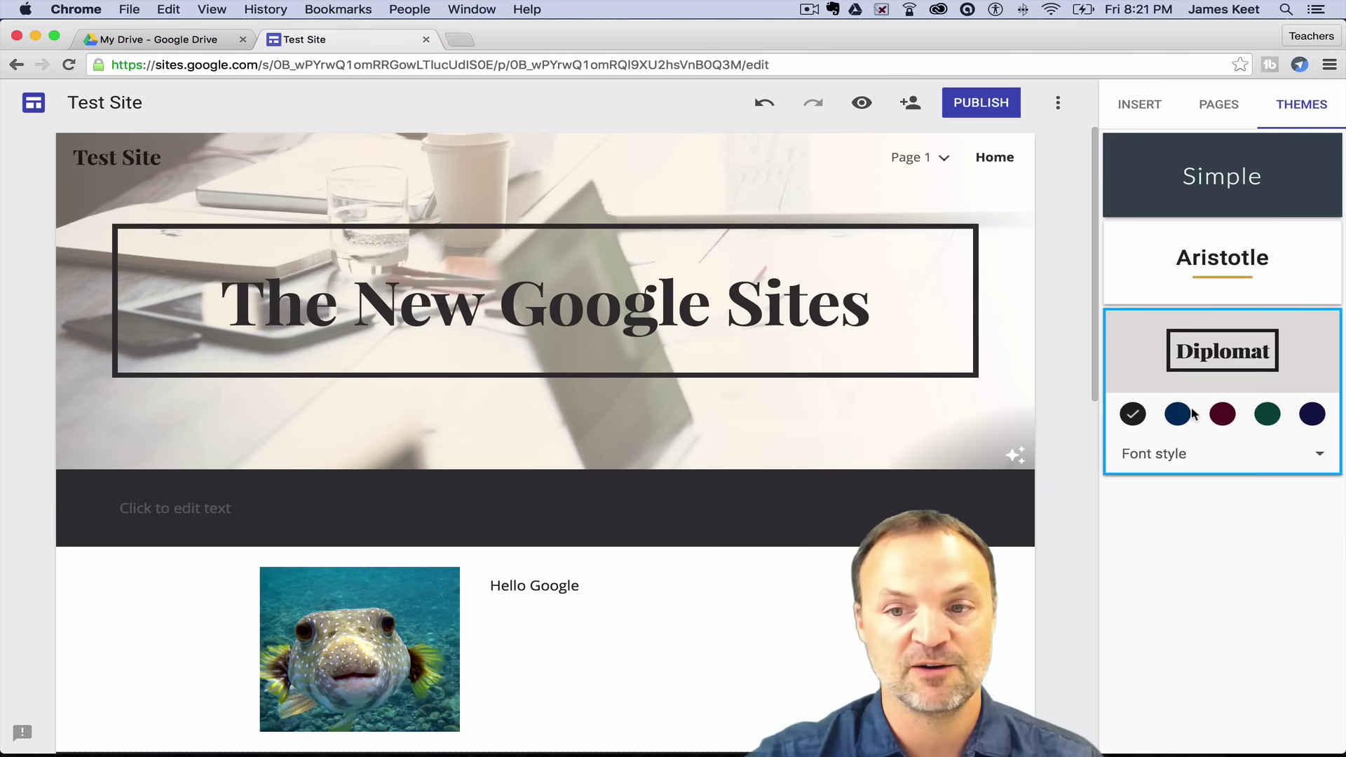
left_click(1178, 415)
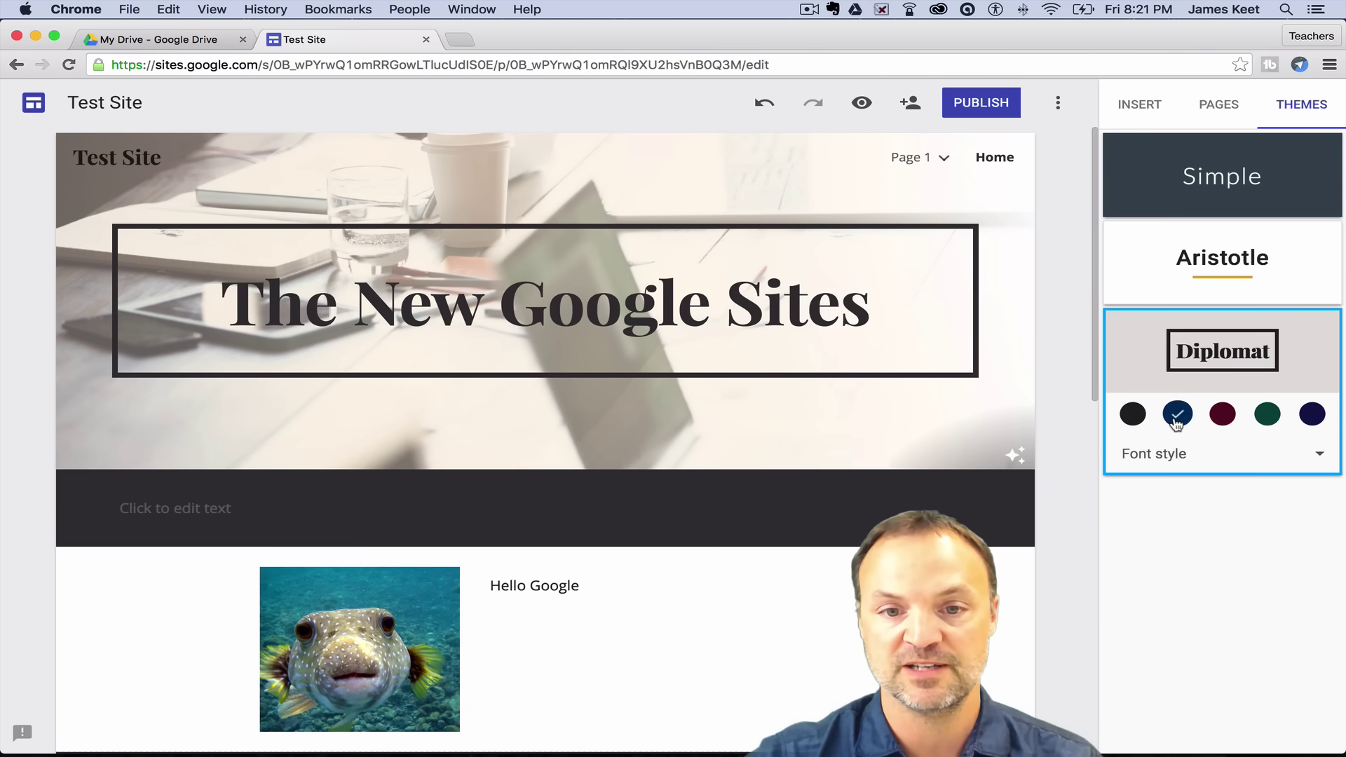
left_click(1222, 415)
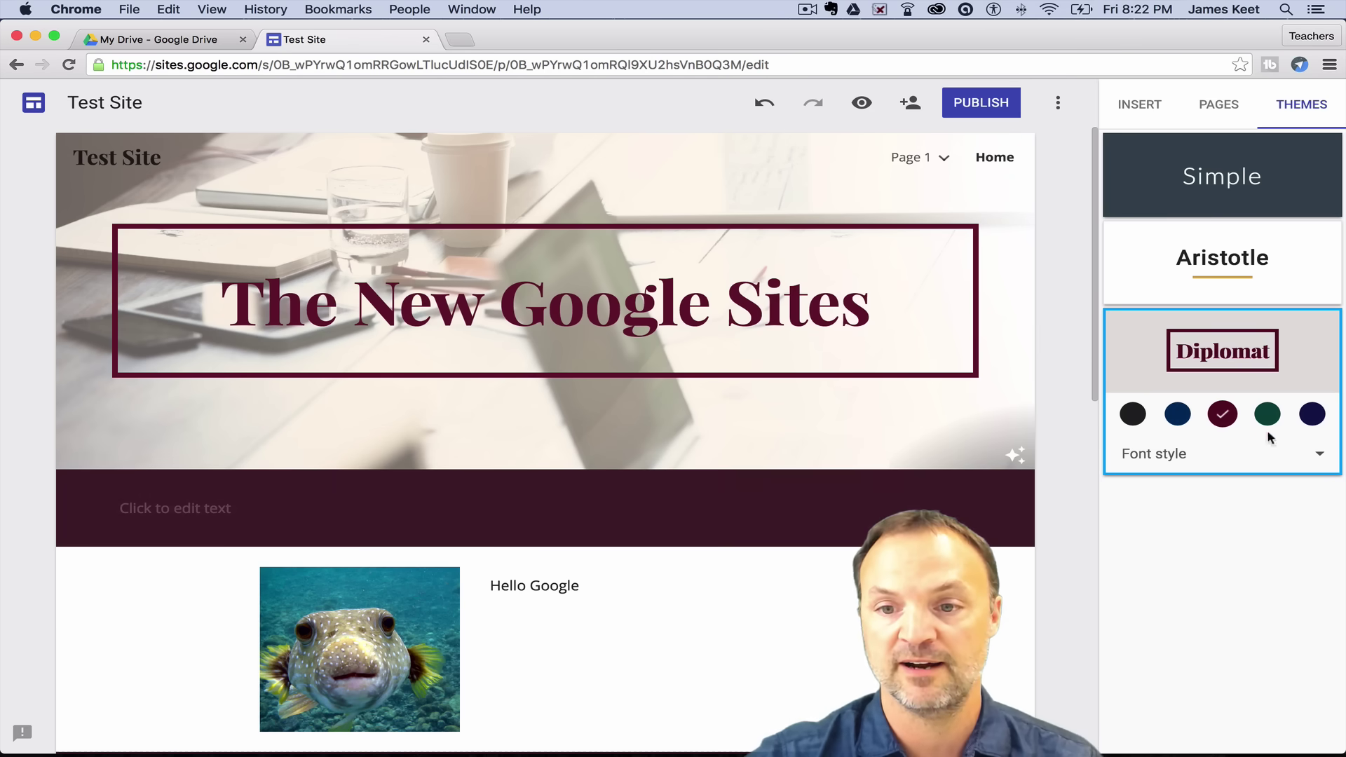
left_click(1321, 458)
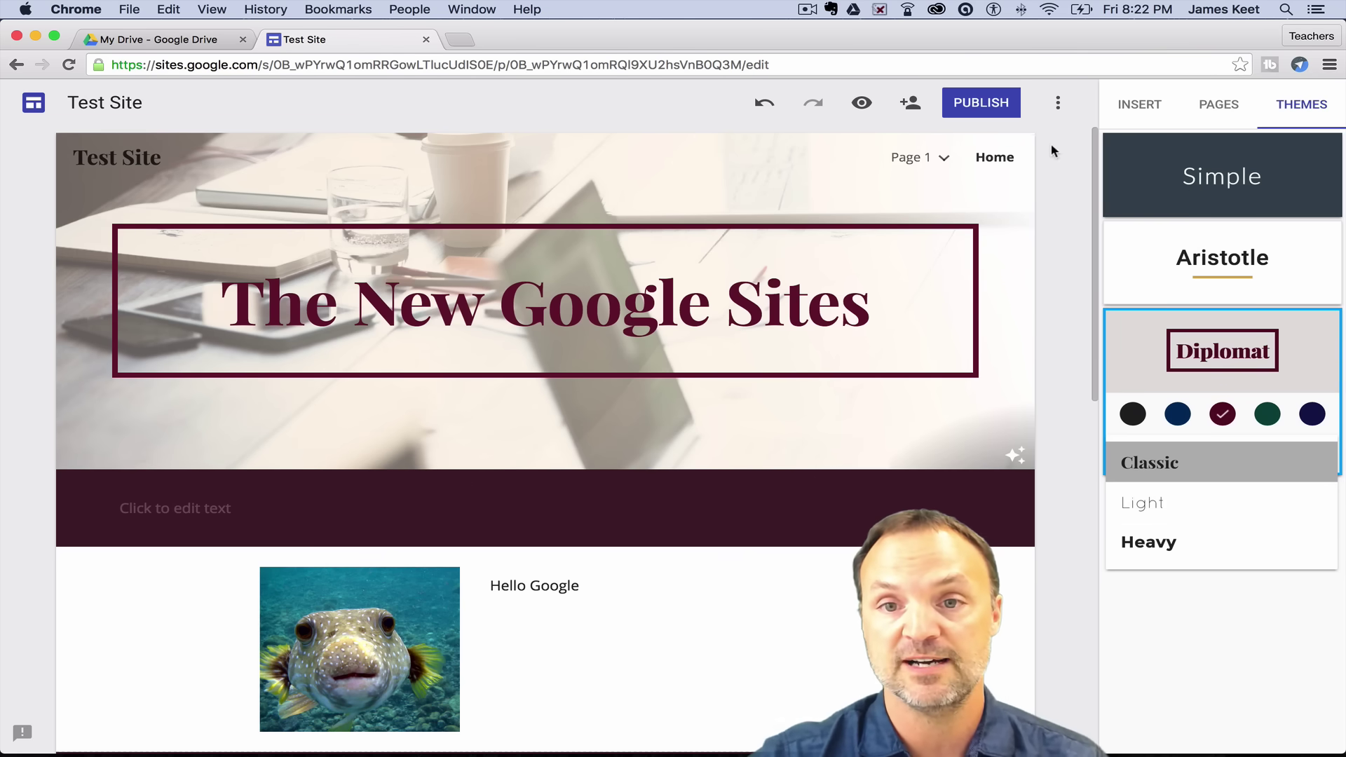
- Browse the Sites help for classic and new Google Sites, including the article on editing and formatting text and photos, and close it
left_click(1058, 105)
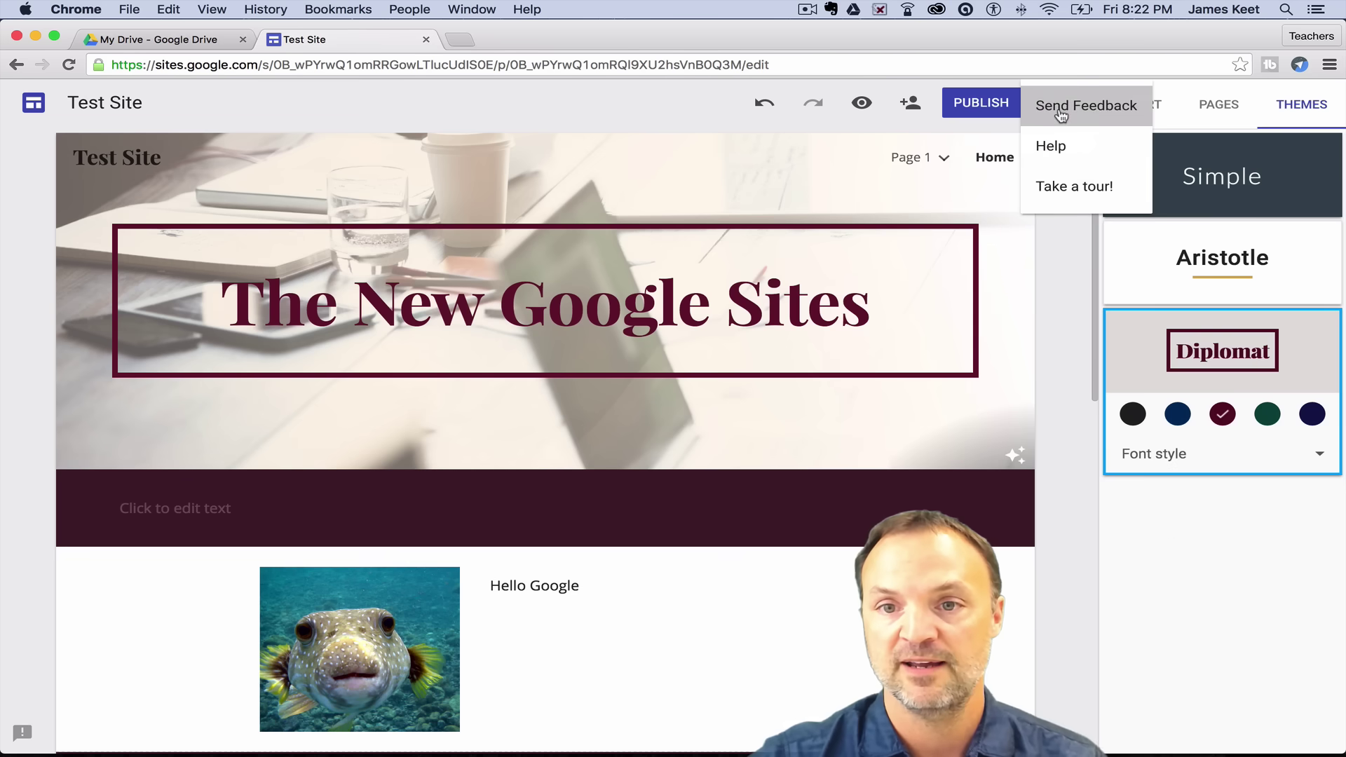
left_click(1073, 156)
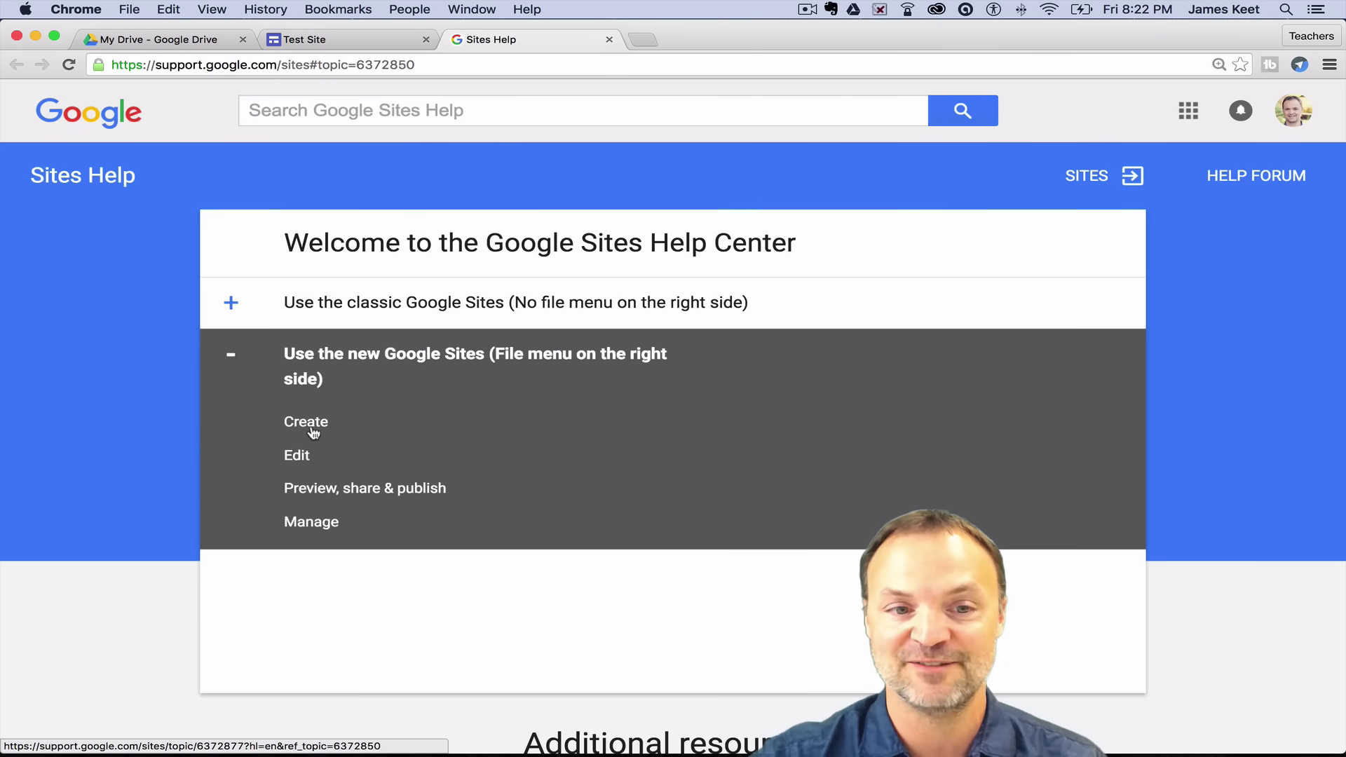
left_click(262, 310)
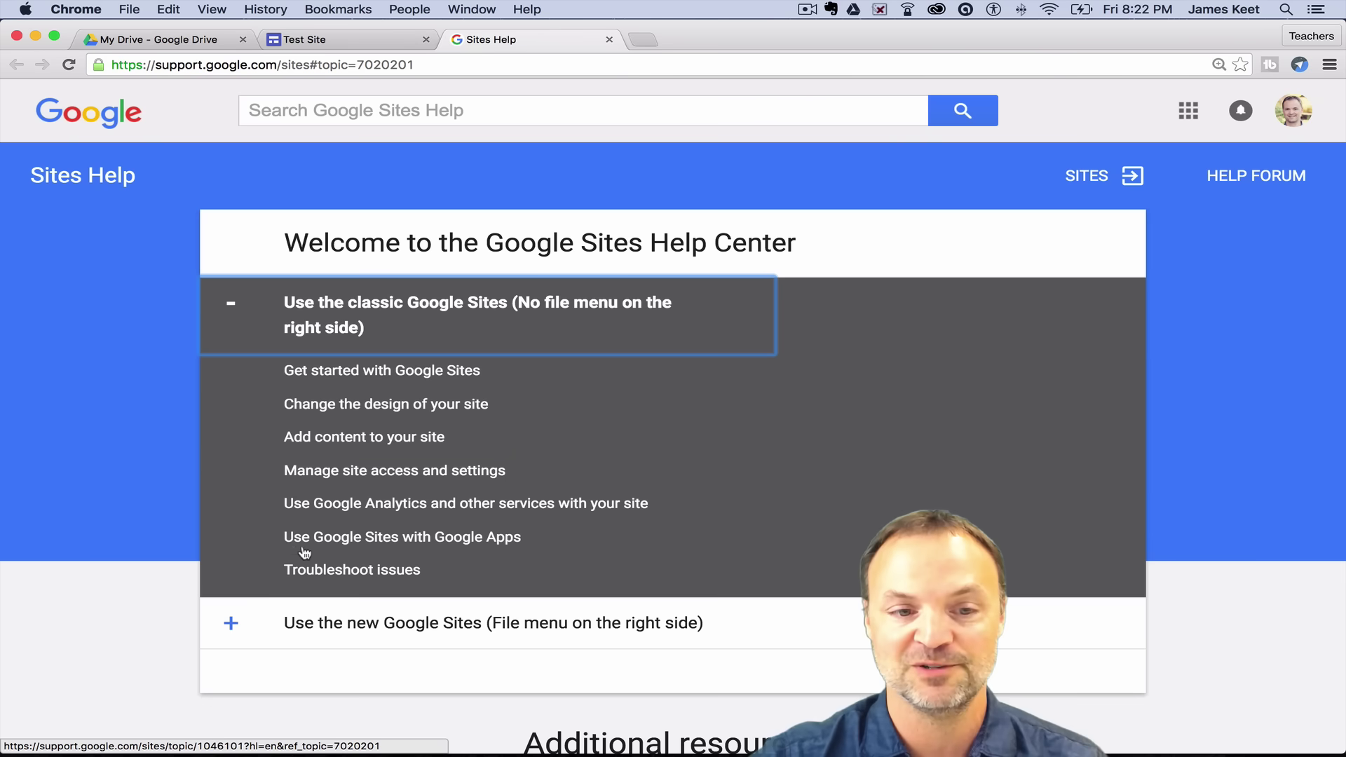
left_click(228, 626)
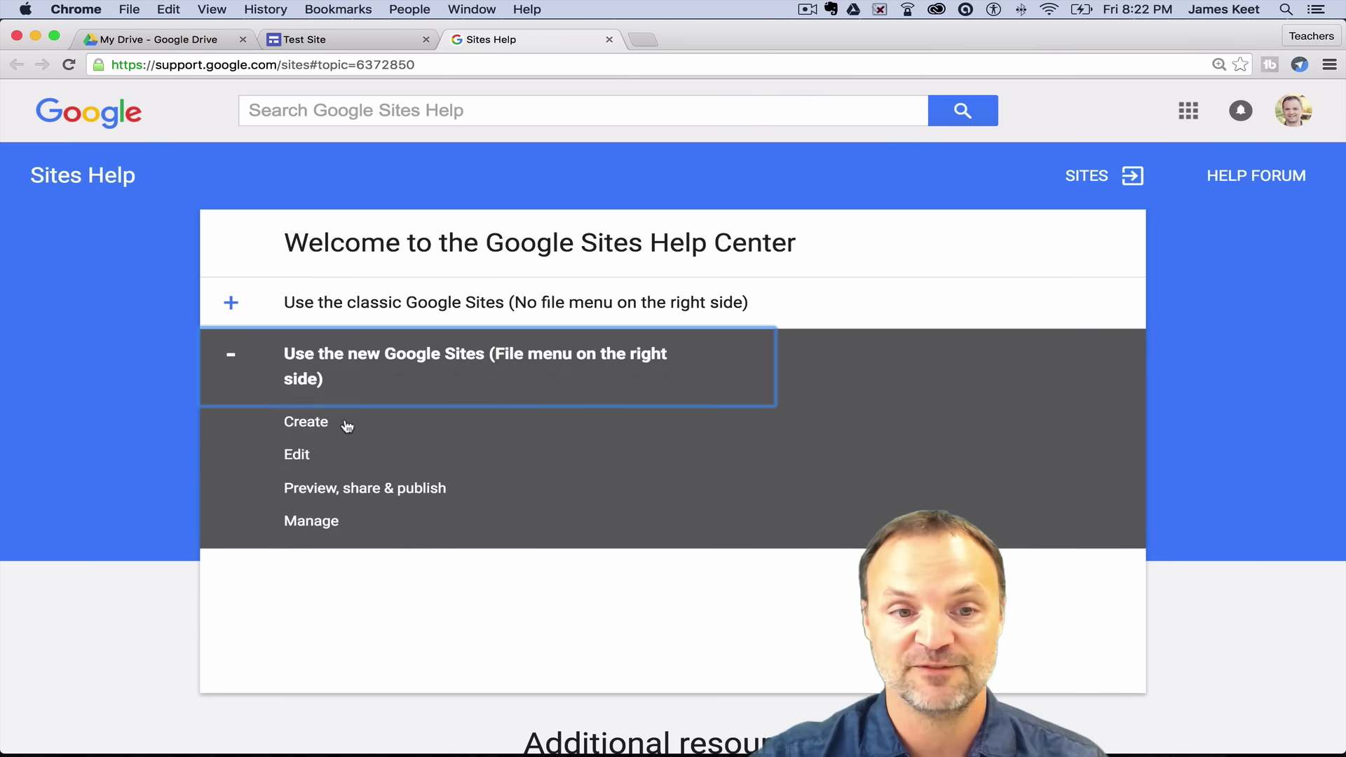
left_click(304, 458)
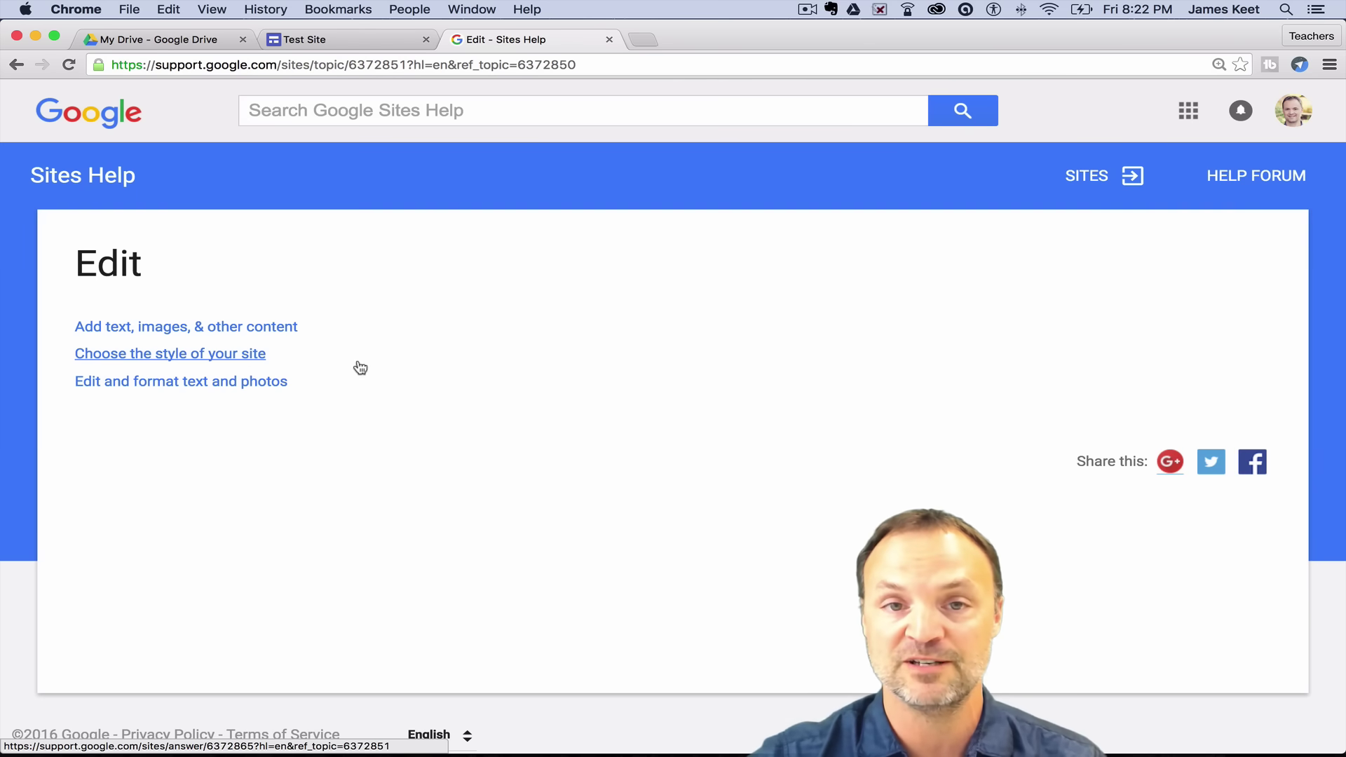
left_click(204, 384)
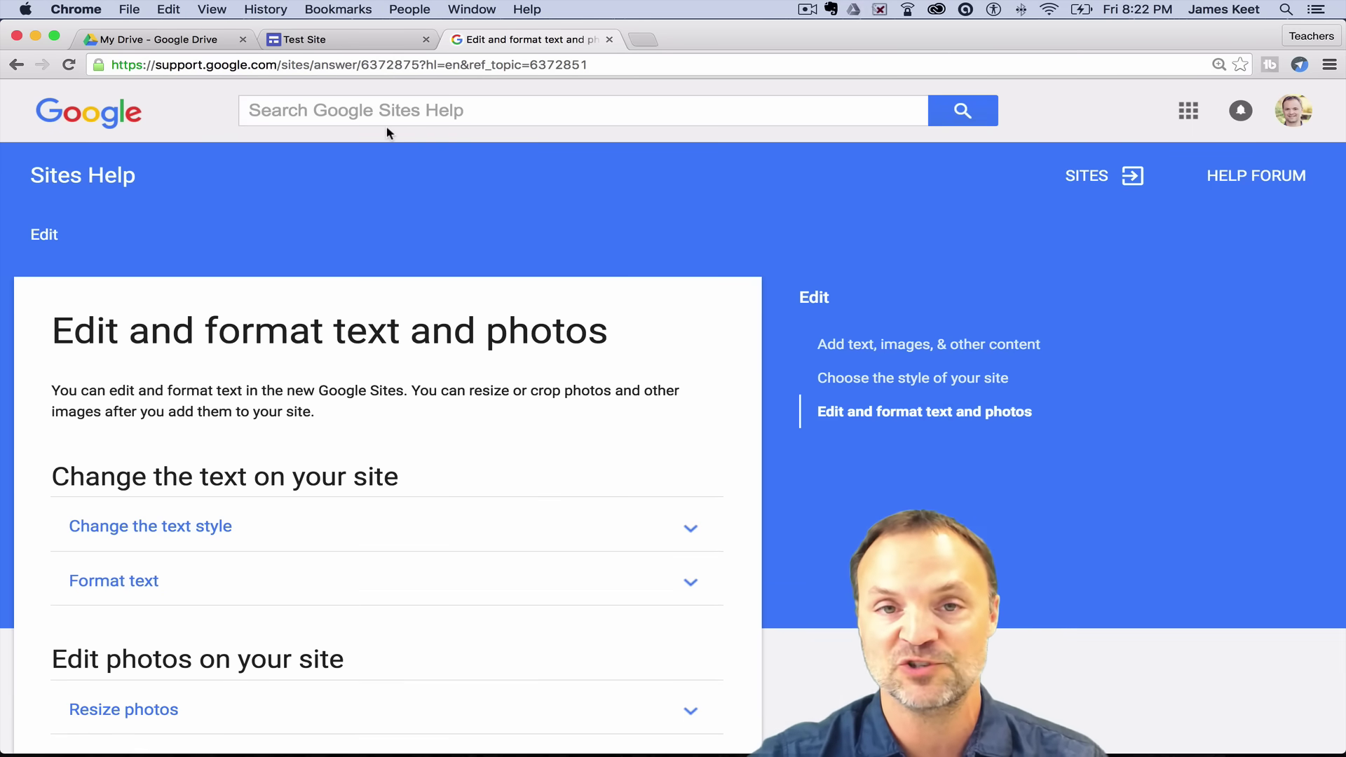
left_click(16, 64)
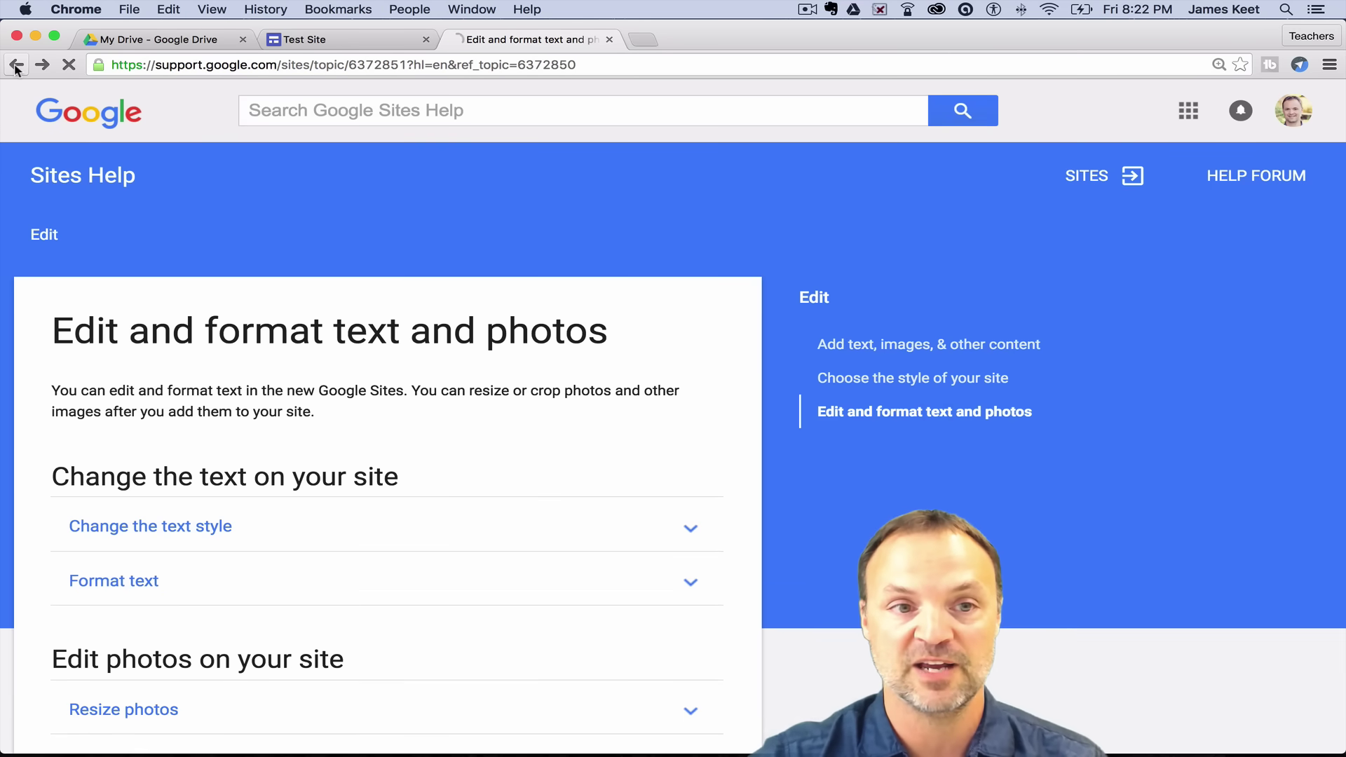
left_click(610, 40)
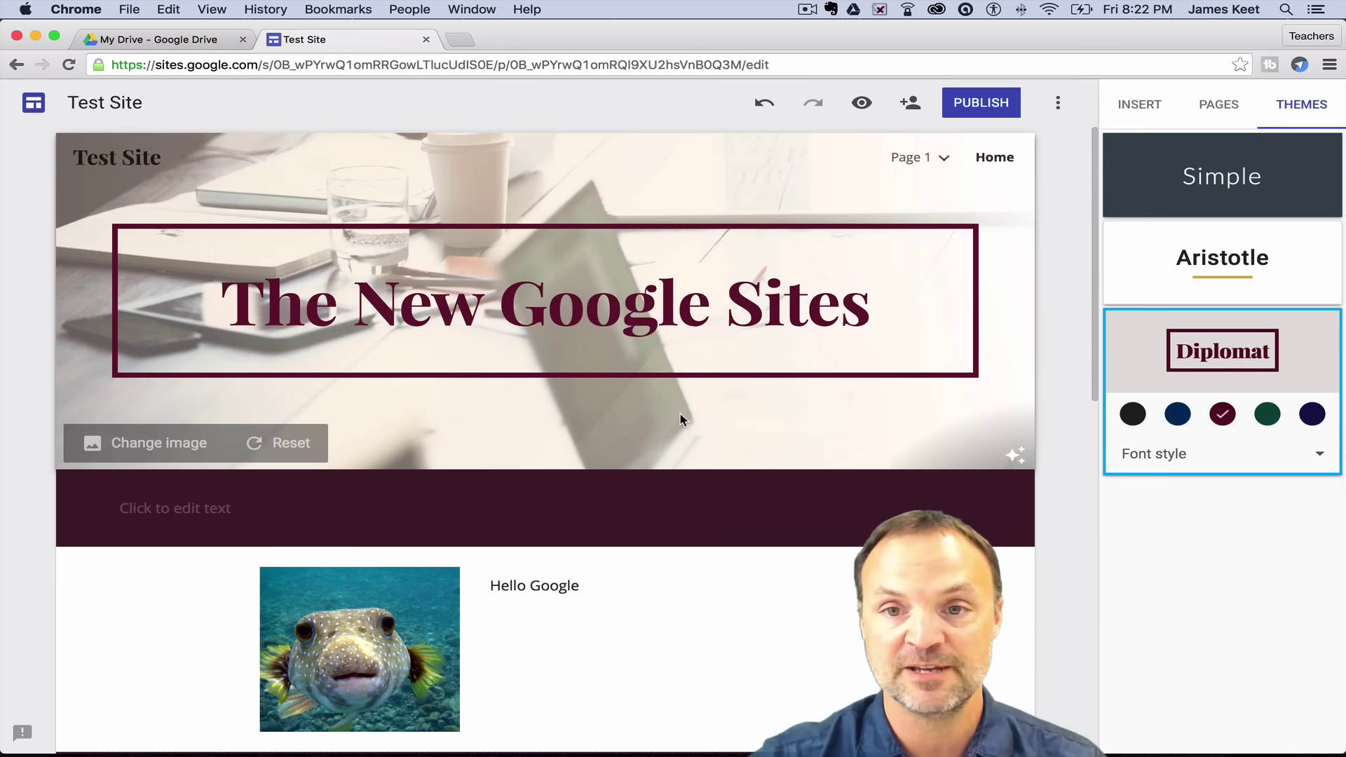
- Publish the site with "tester" as the ending of its site address
scroll(1079, 421, "down", 3)
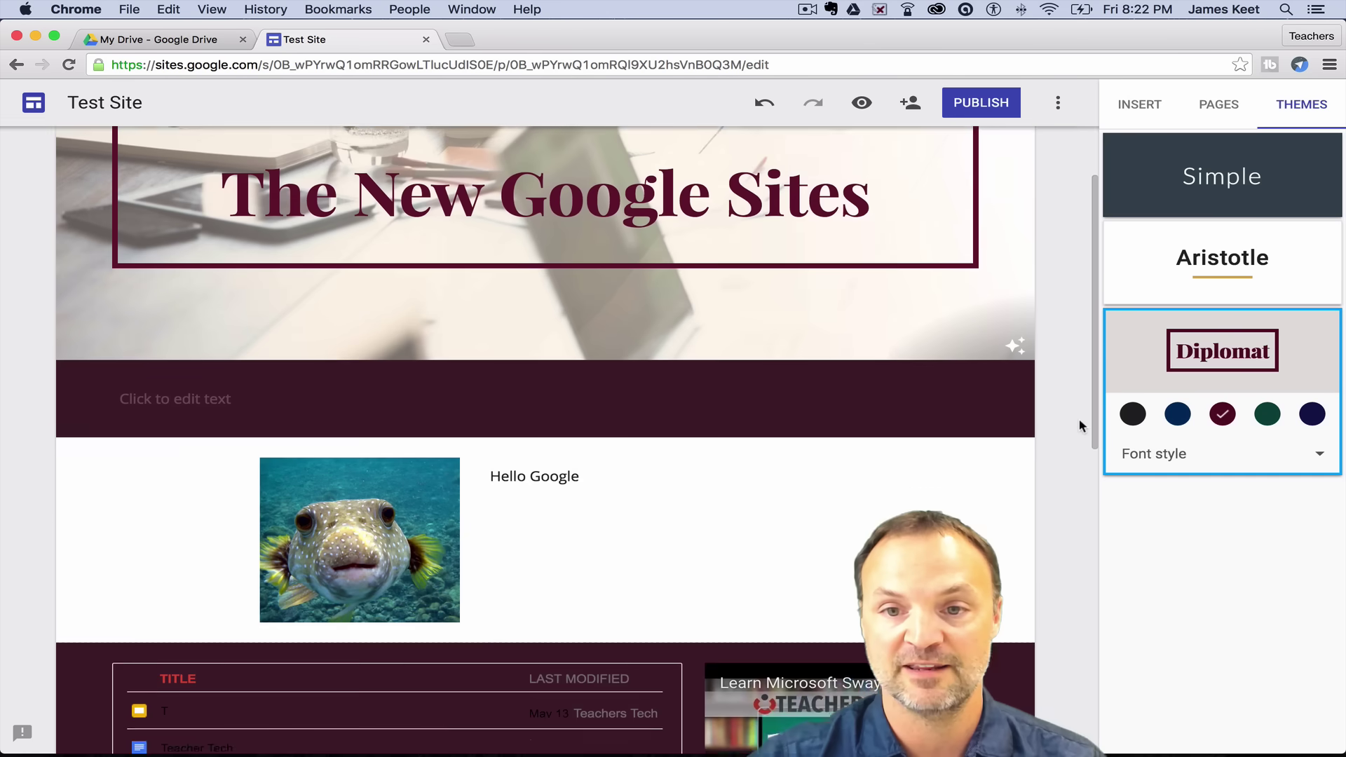
scroll(1079, 419, "up", 3)
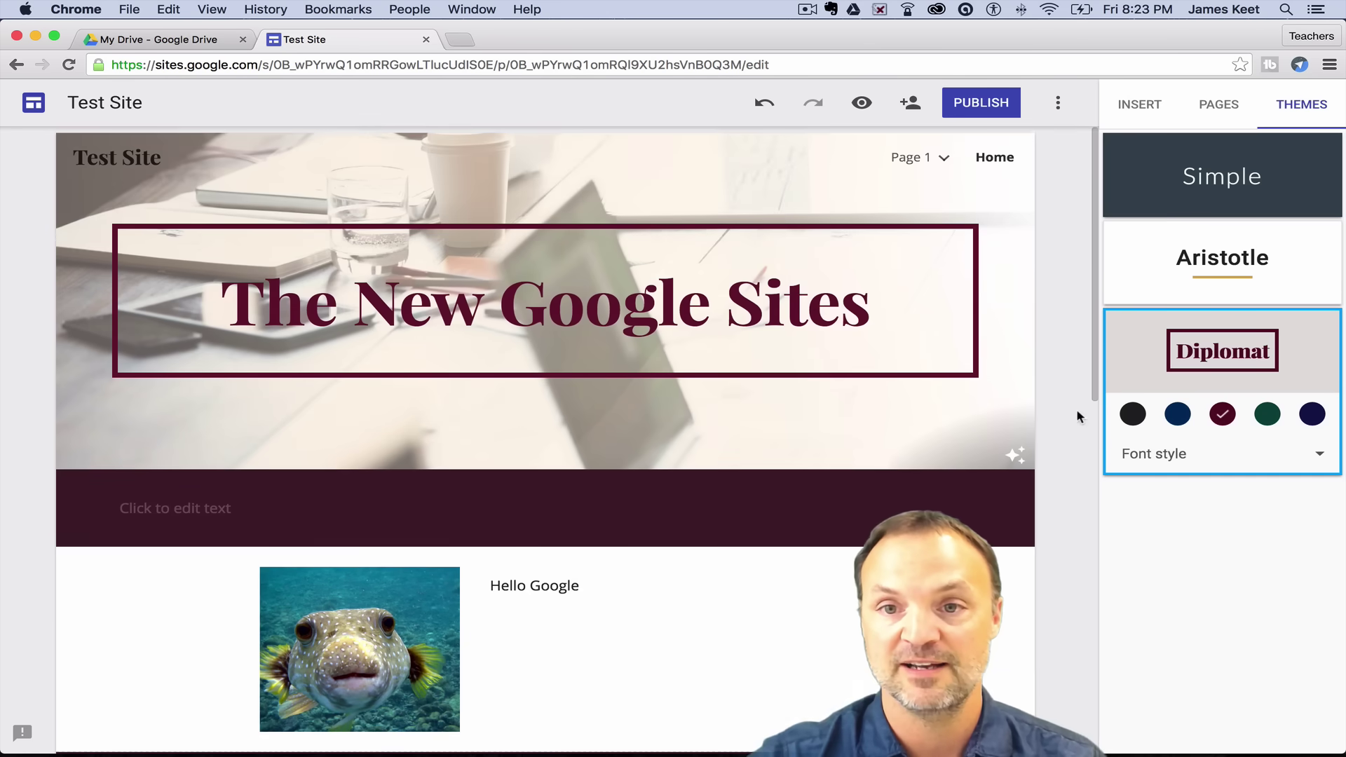
left_click(983, 114)
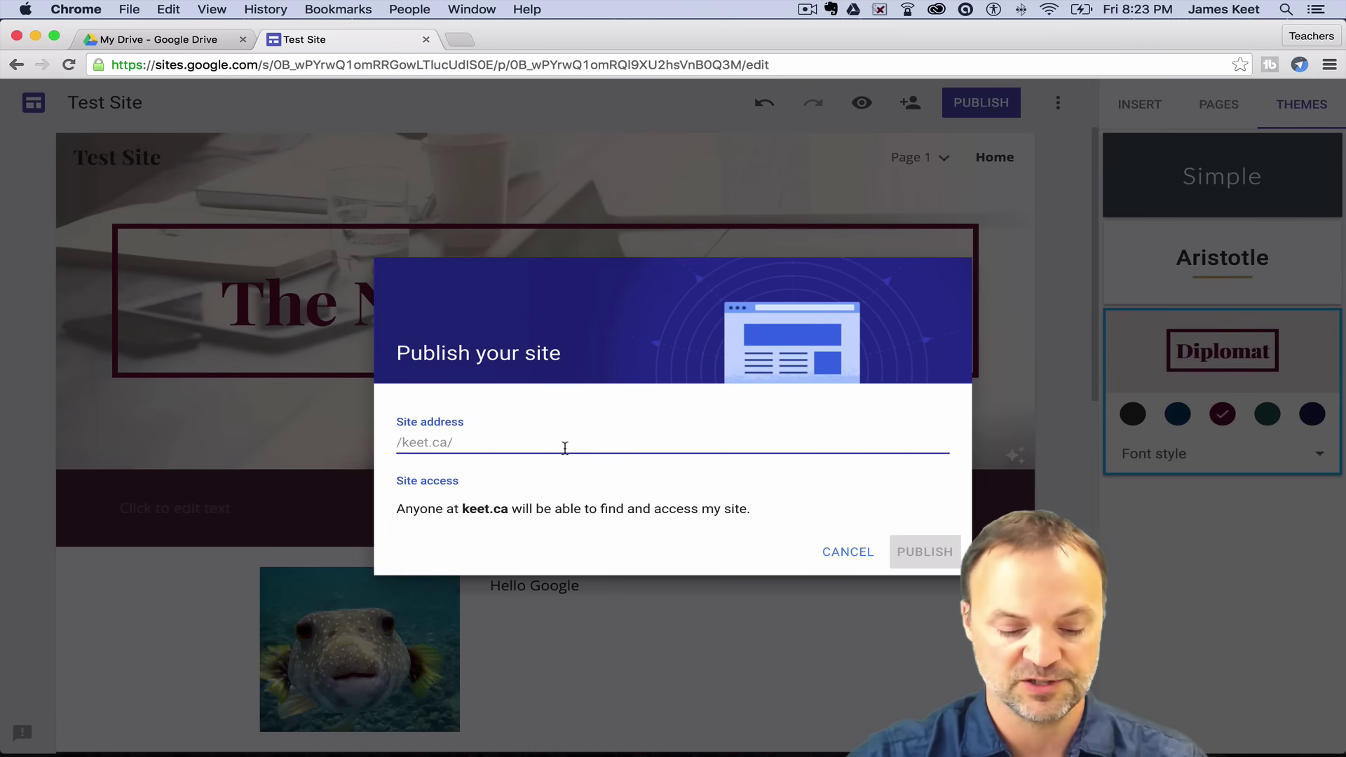
type("test")
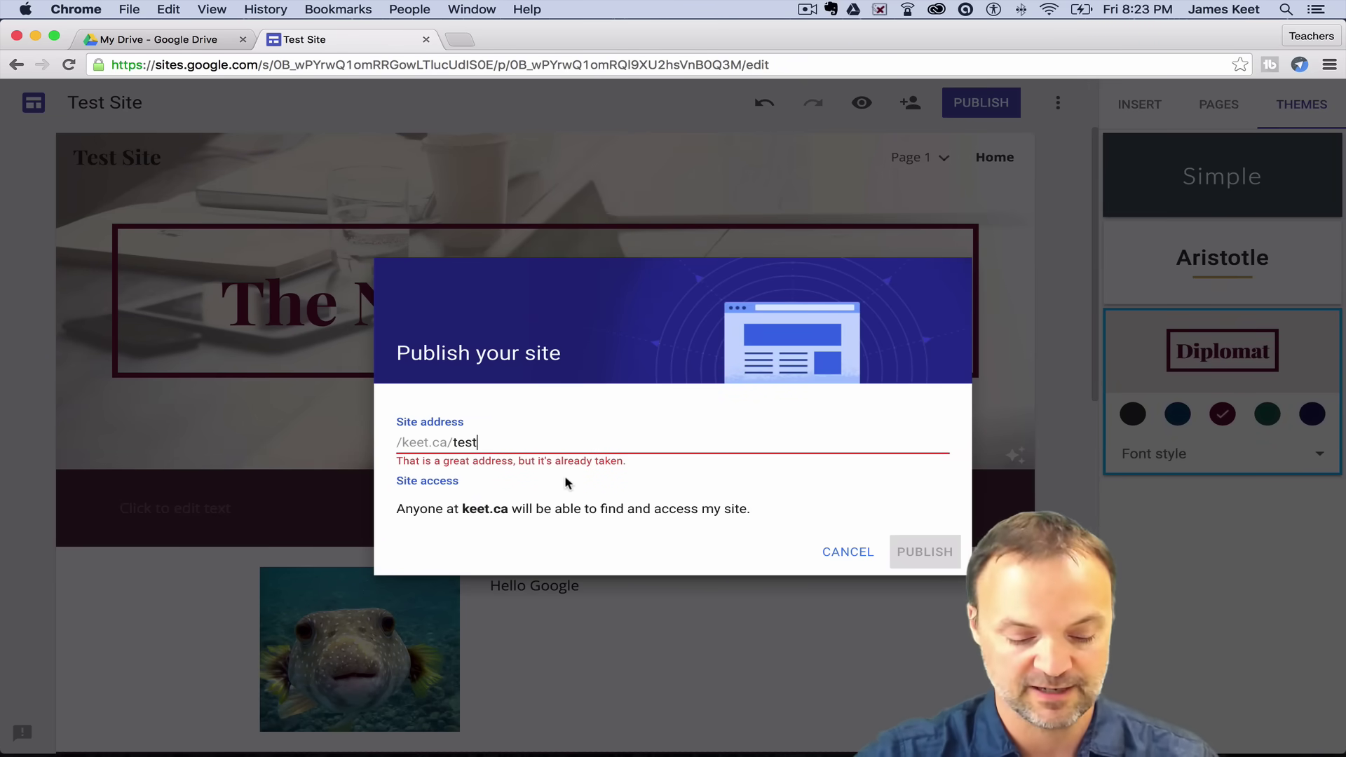
type("er")
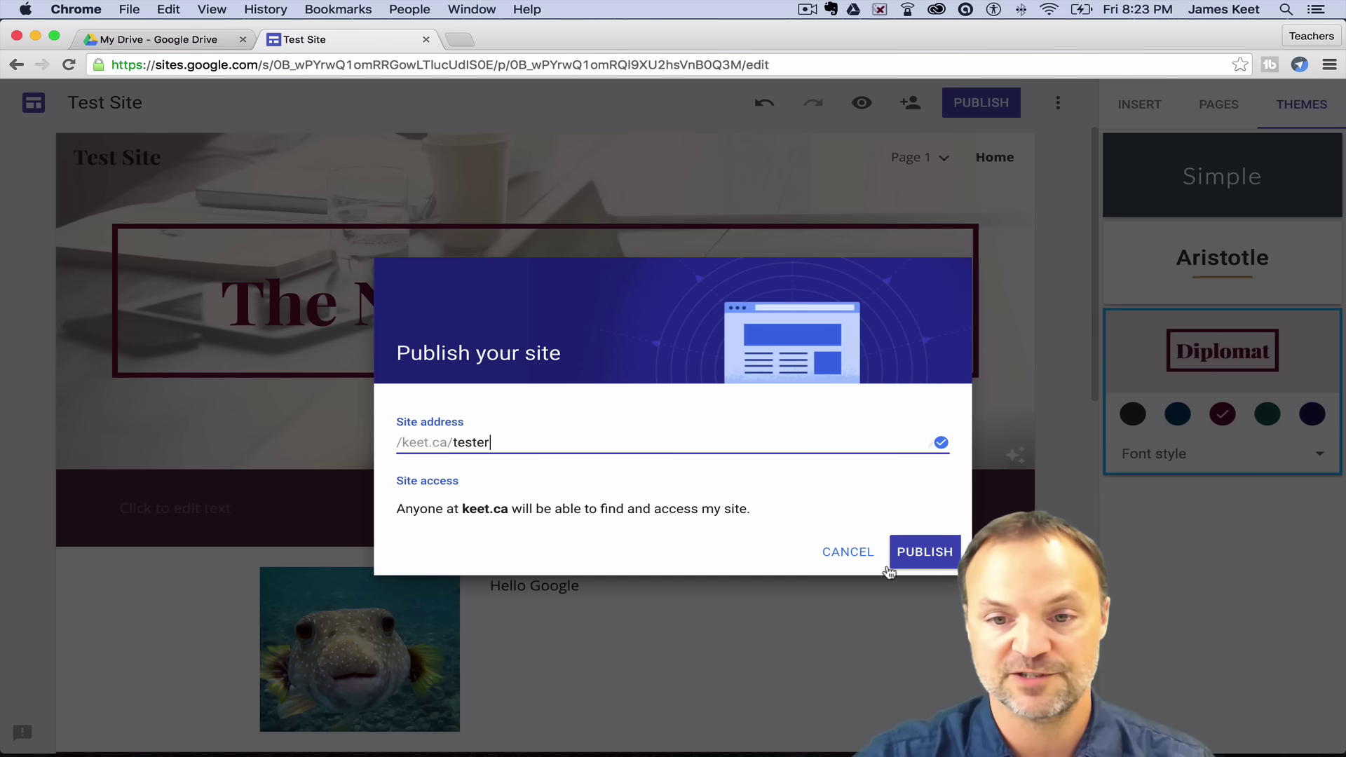
left_click(942, 554)
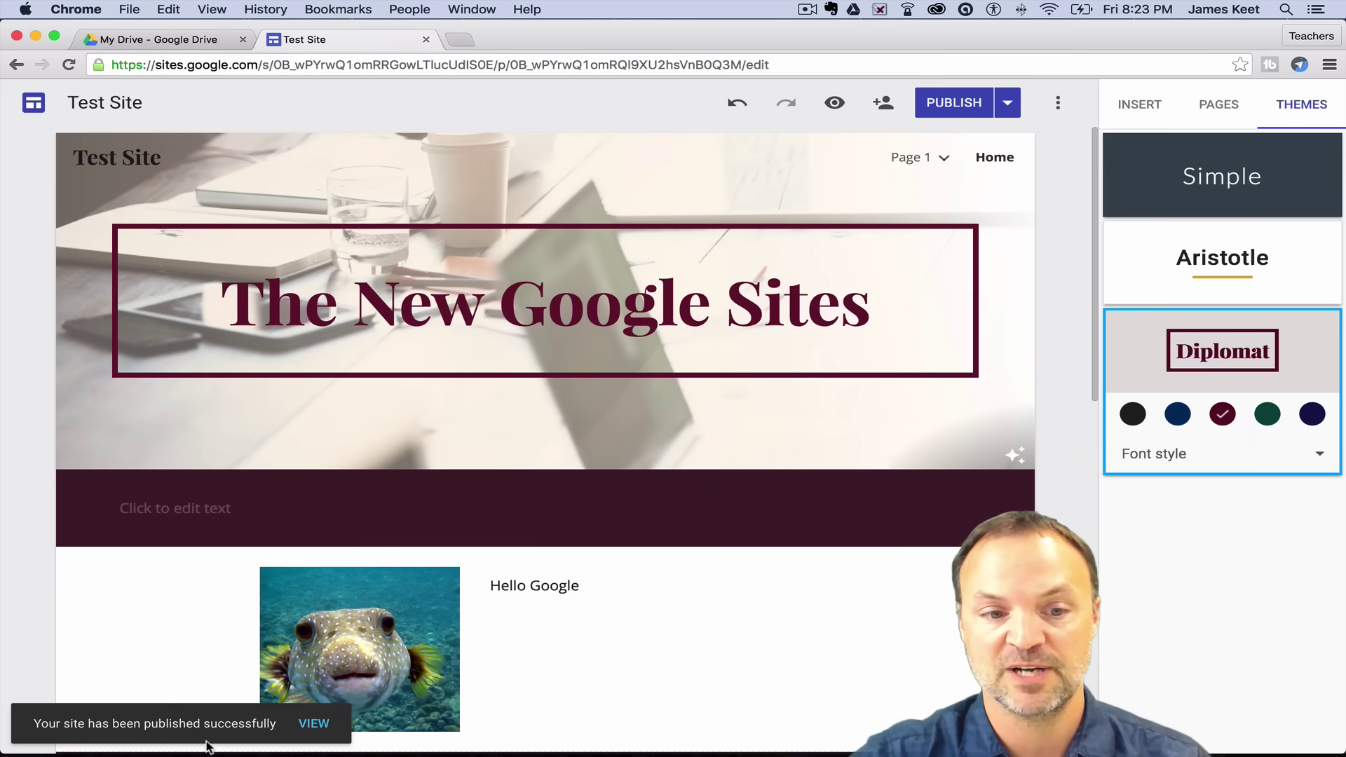
- View the published site, look through its Home page down to the embedded form, and reopen that page for editing
left_click(314, 723)
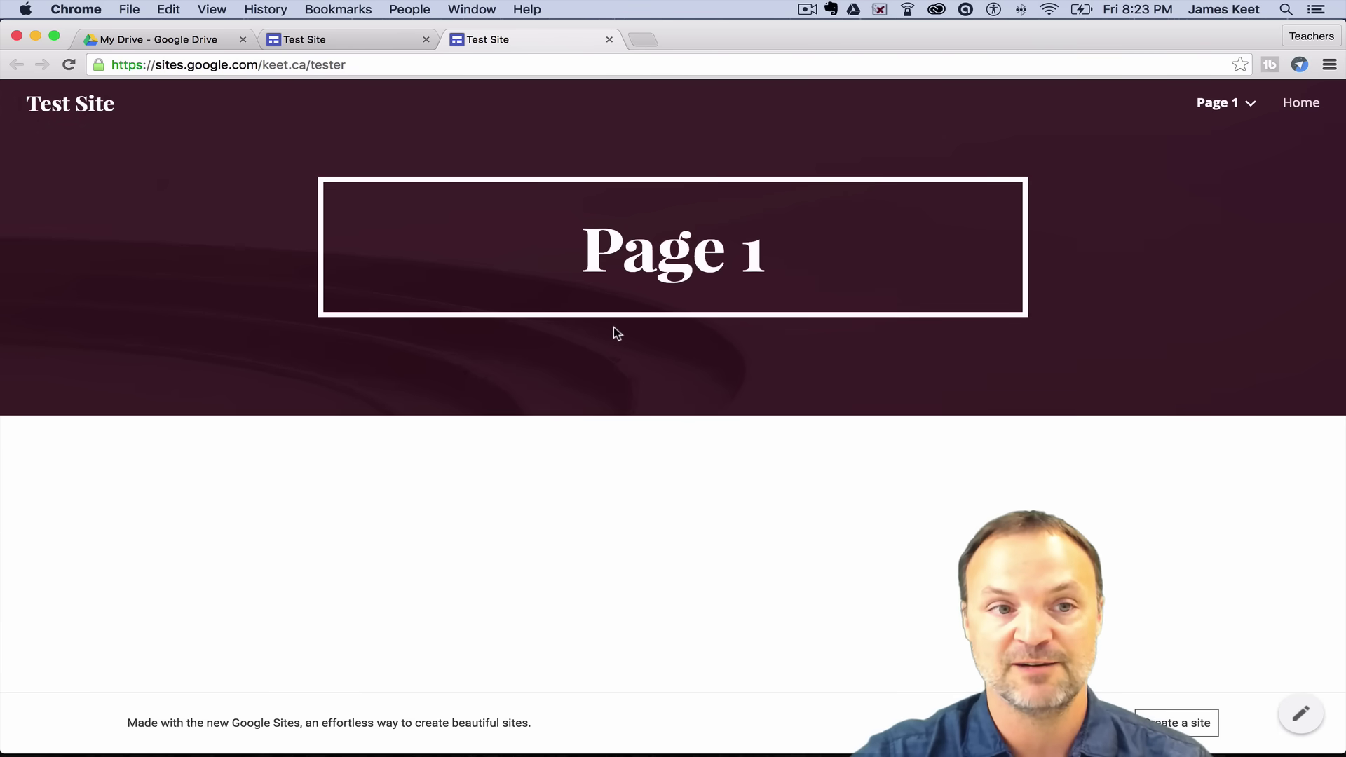
left_click(1302, 107)
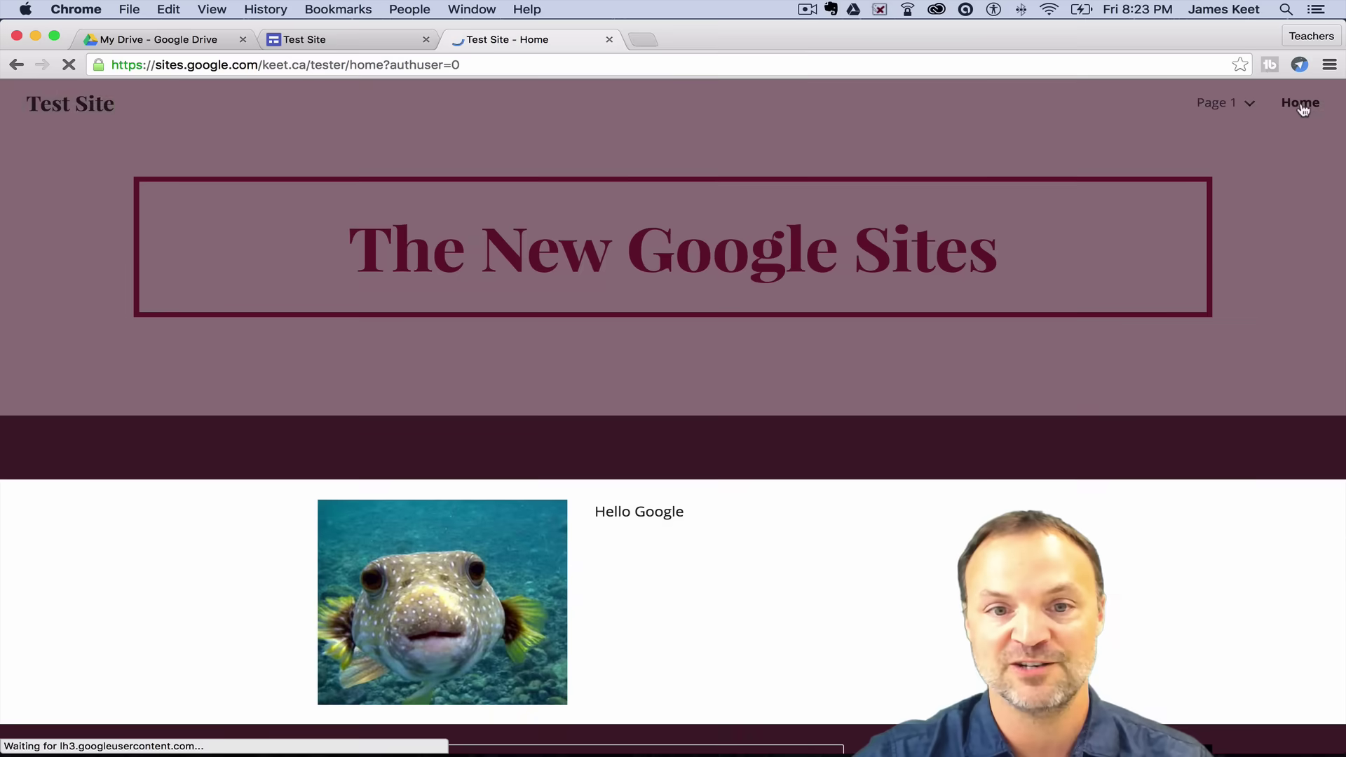
scroll(897, 354, "down", 8)
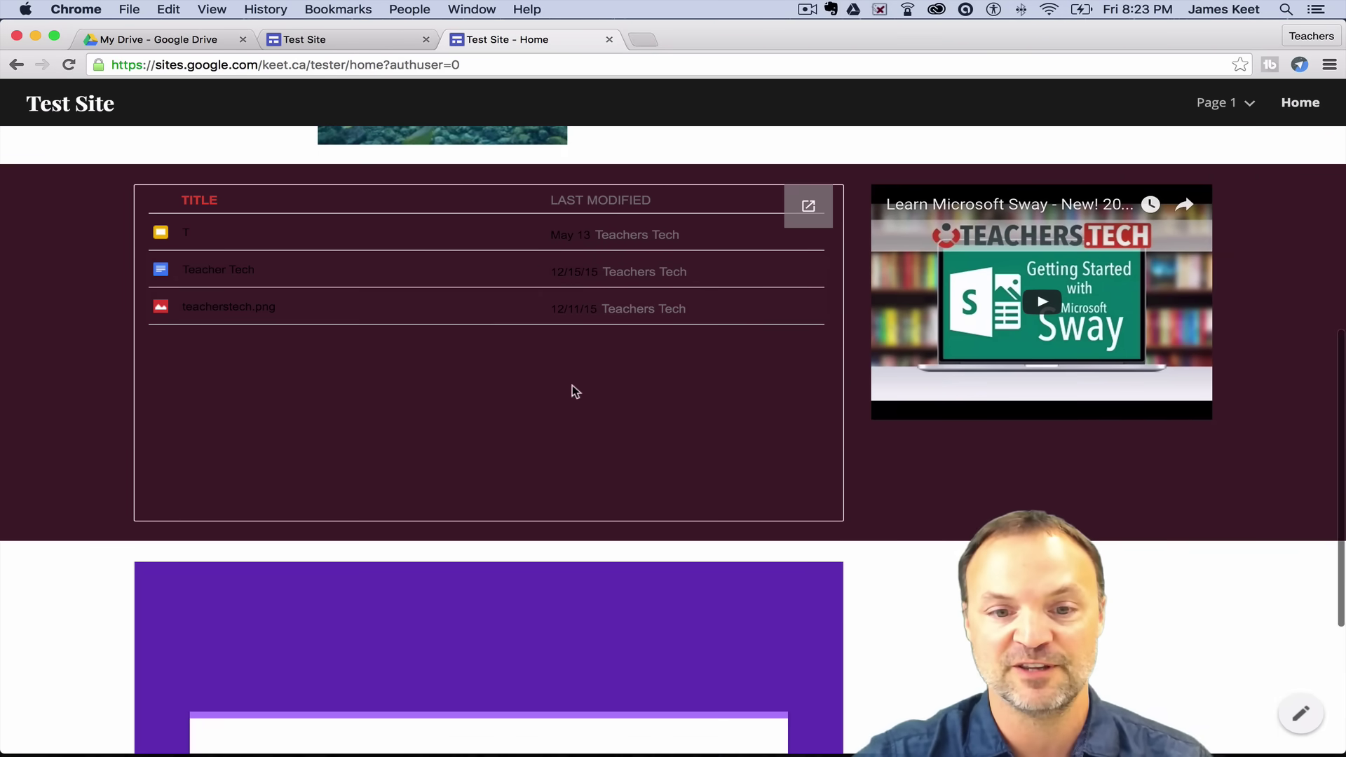
scroll(889, 619, "down", 5)
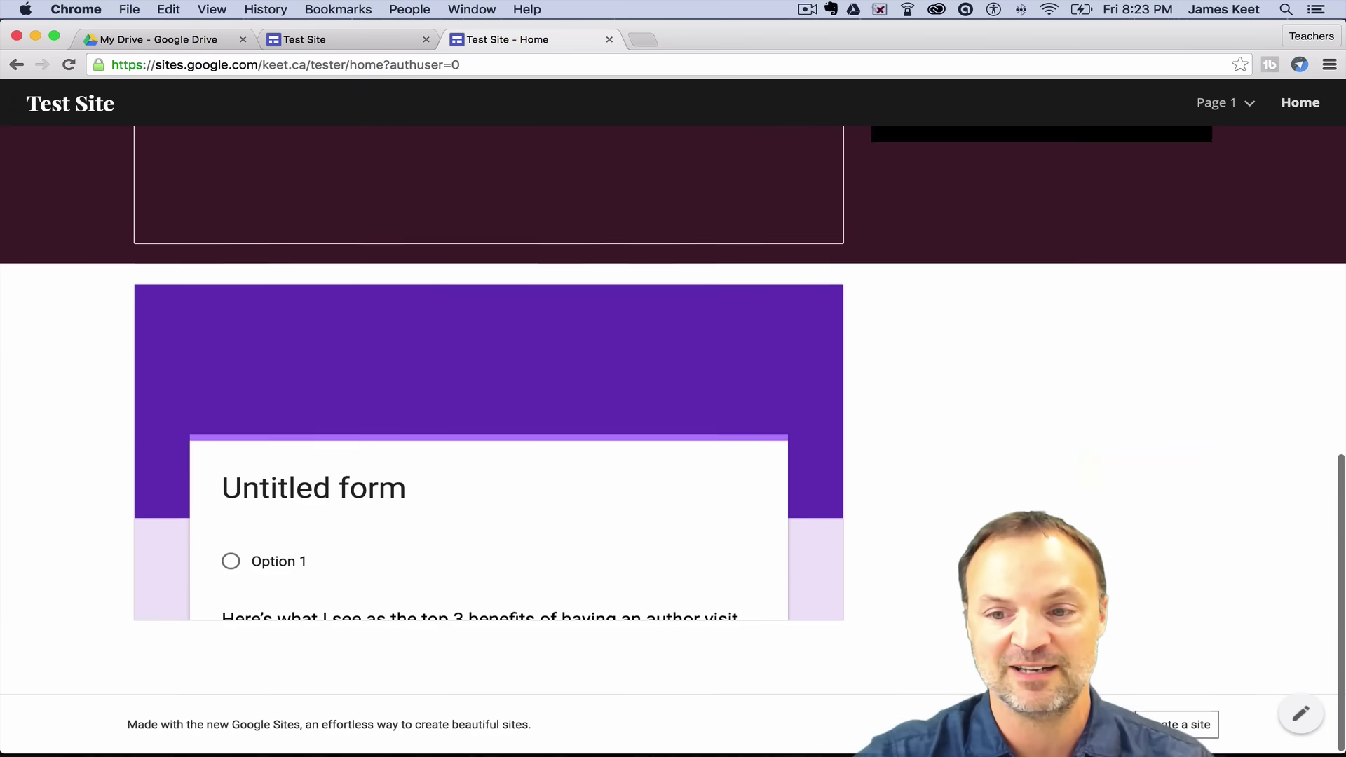
left_click(1301, 718)
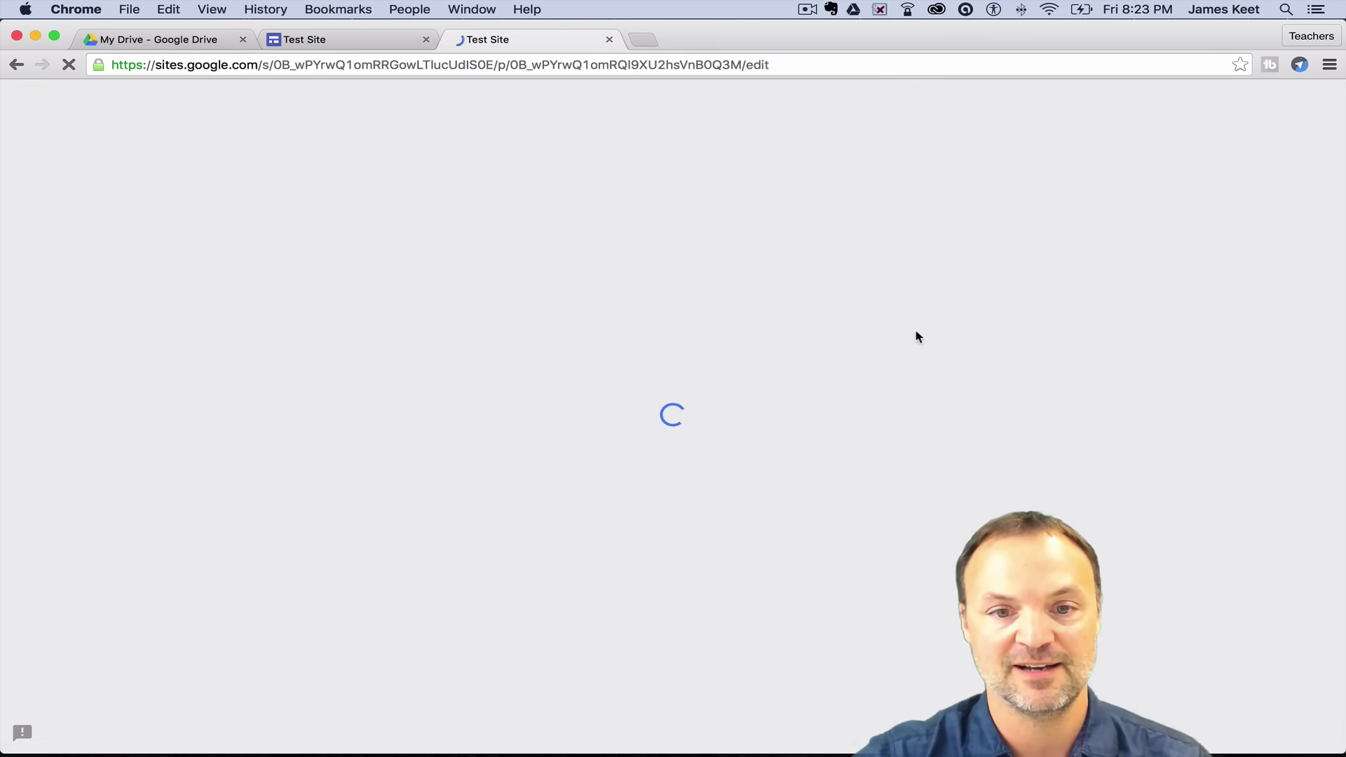